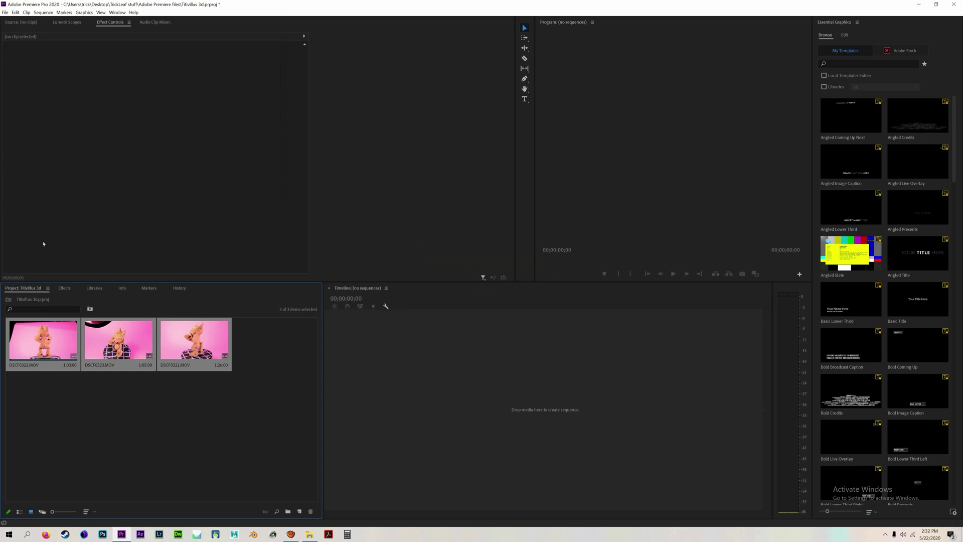
- Rename the three imported clips lowest view, highest view and mid view, in that order
key("Left")
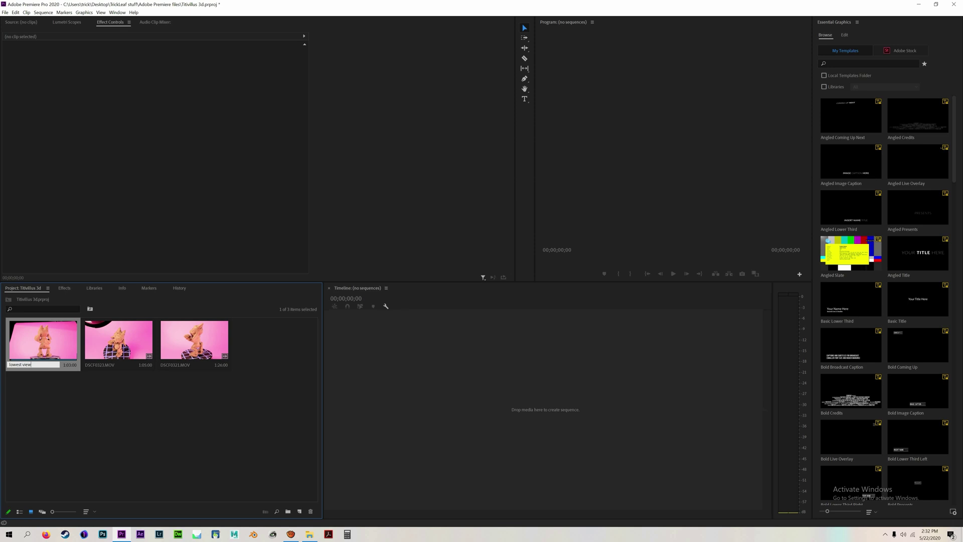
key("Tab")
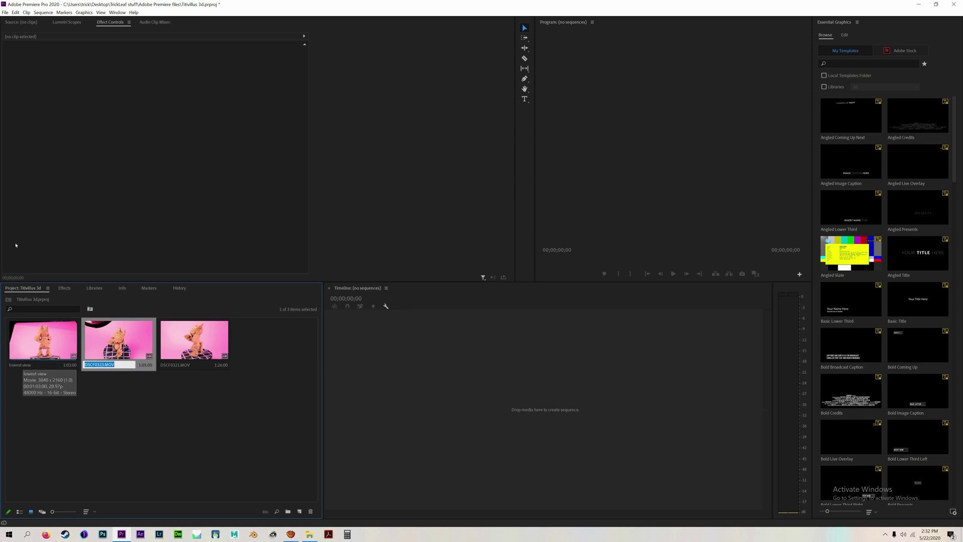
type("highest view")
key("Tab")
type("mi")
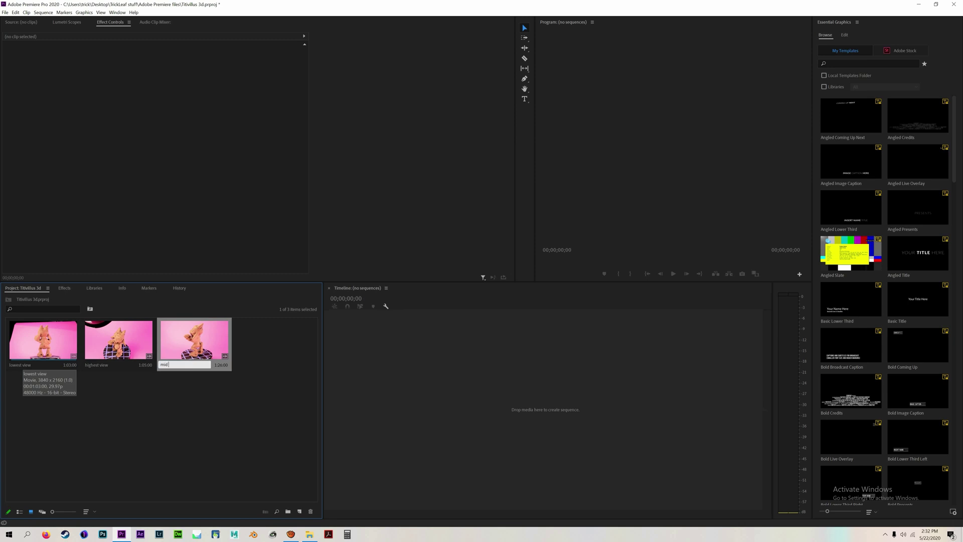
type("d view")
key("Tab")
key("Return")
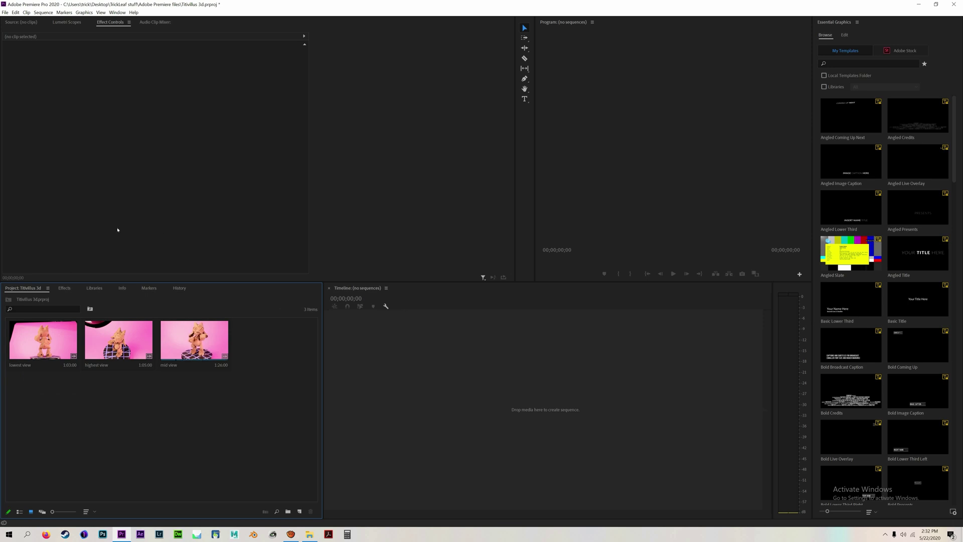
- Create a sequence from the mid view clip and place highest view at its start, with the out point at 00:00:50:00
left_click(194, 346)
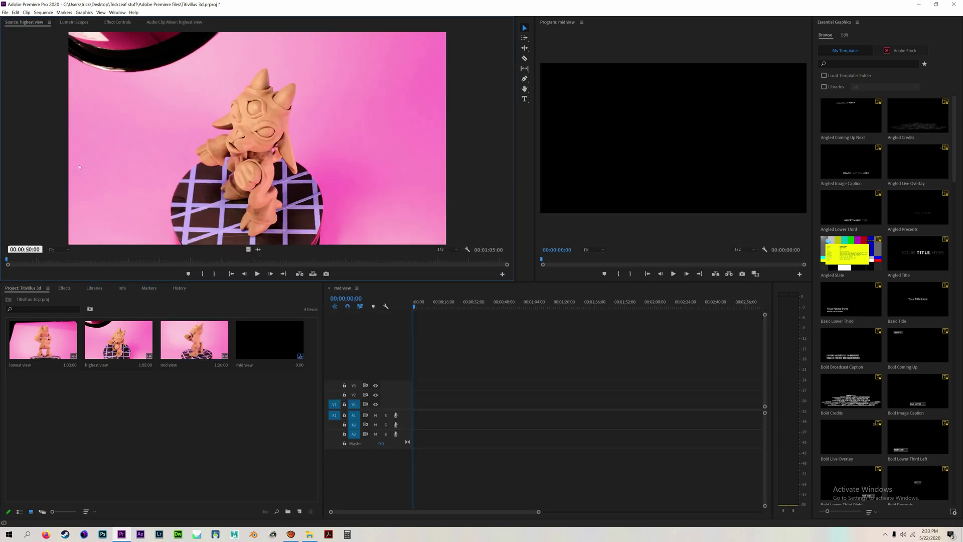
key("Return")
key("o")
left_click_drag(247, 249, 416, 404)
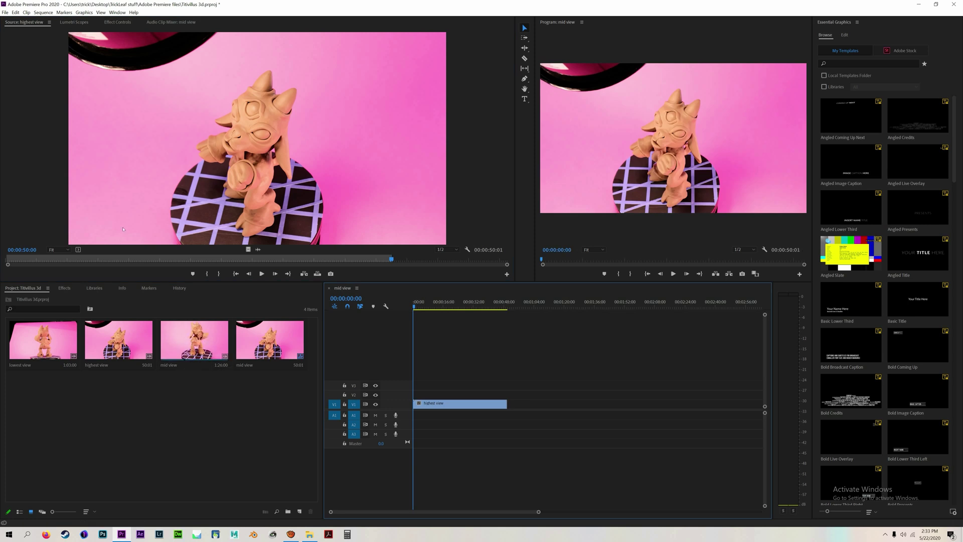
- Set the mid view source clip's out point at 00:00:50:00 and place its video directly after highest view on V1
key("o")
left_click(22, 249)
type("5000")
key("Return")
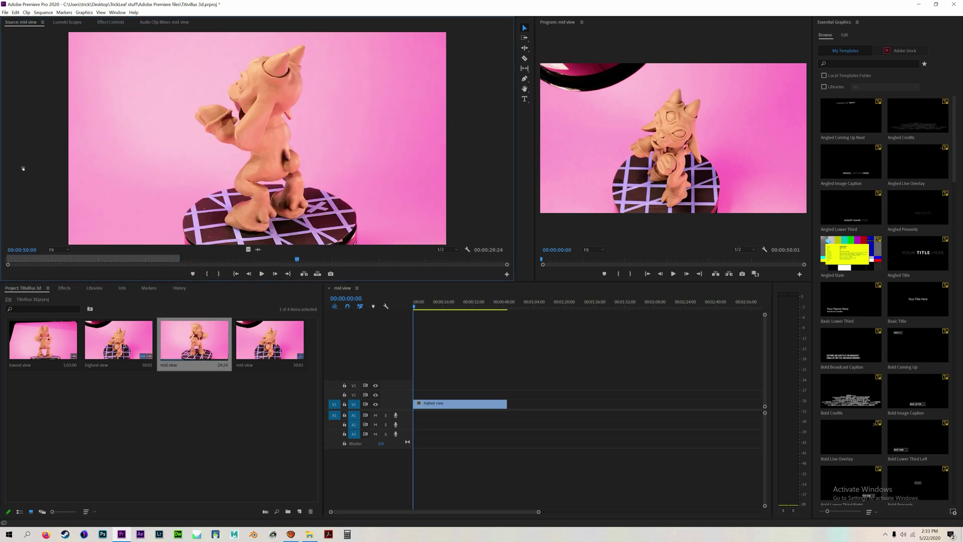
key("o")
left_click_drag(248, 249, 509, 403)
- Open the lowest view clip at 00:00:50:00 in the source monitor and place its video after mid view on V1
double_click(25, 341)
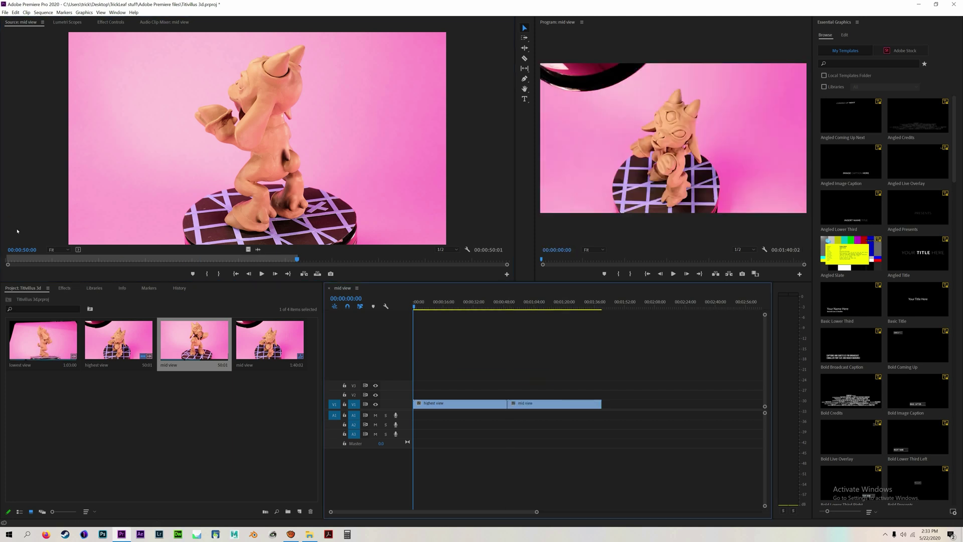
left_click(21, 250)
type("5000")
key("Return")
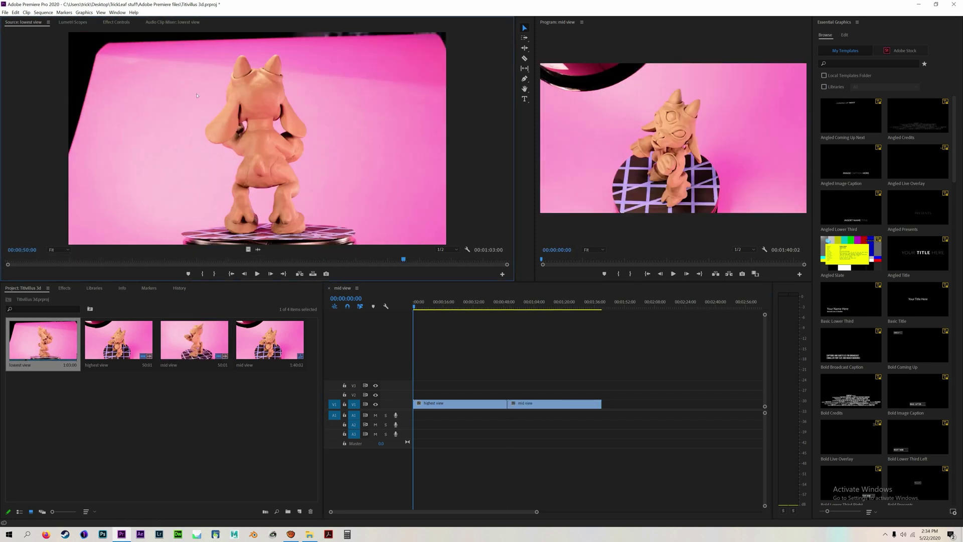
left_click_drag(247, 249, 603, 404)
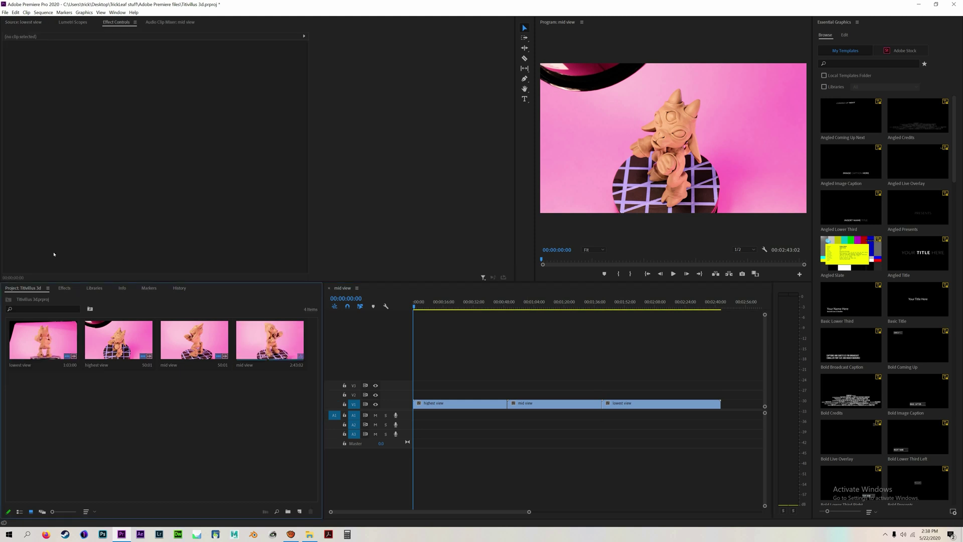
- Apply Color Key to the highest view clip, sample the pink background as key color and raise the tolerance to remove it
left_click_drag(118, 340, 80, 226)
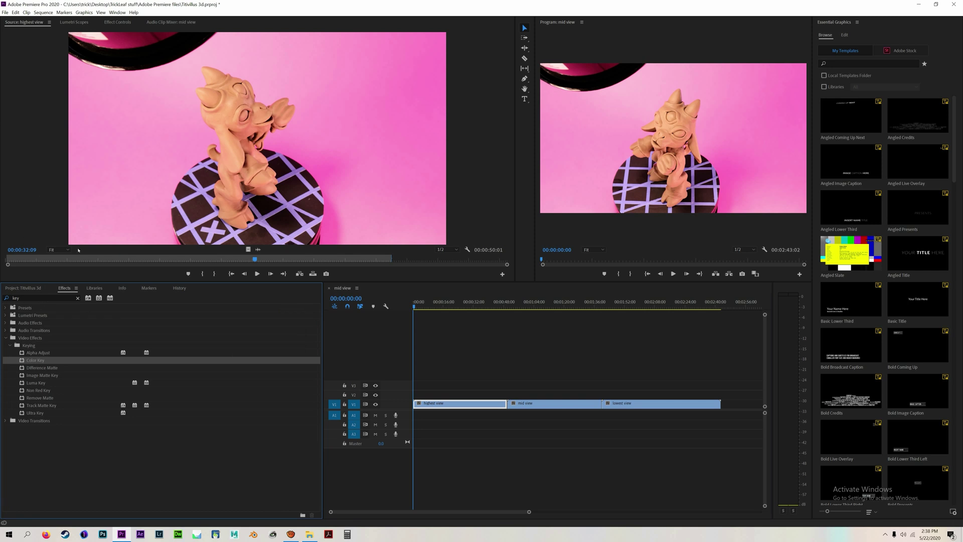
mouse_move(117, 360)
left_mouse_down()
mouse_move(210, 381)
mouse_move(454, 404)
left_mouse_up()
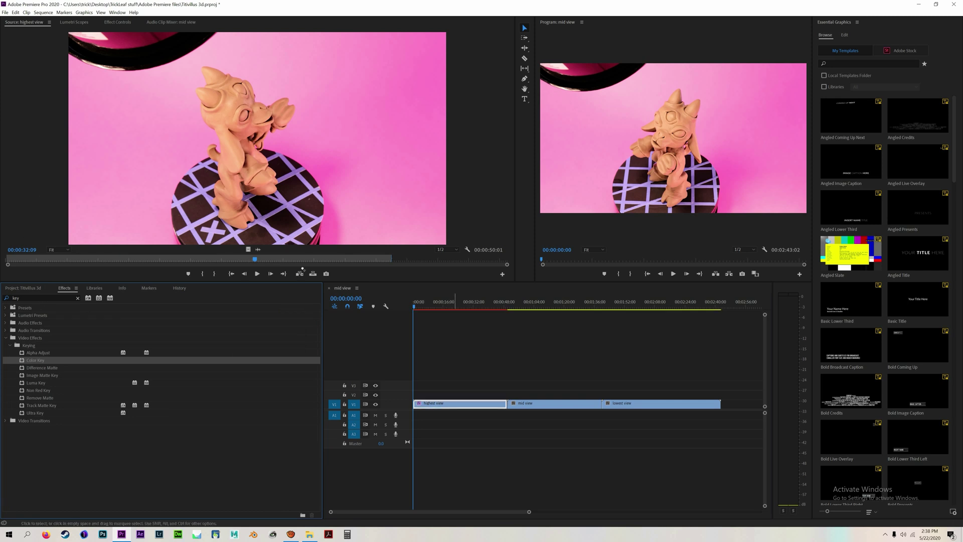
left_click(117, 22)
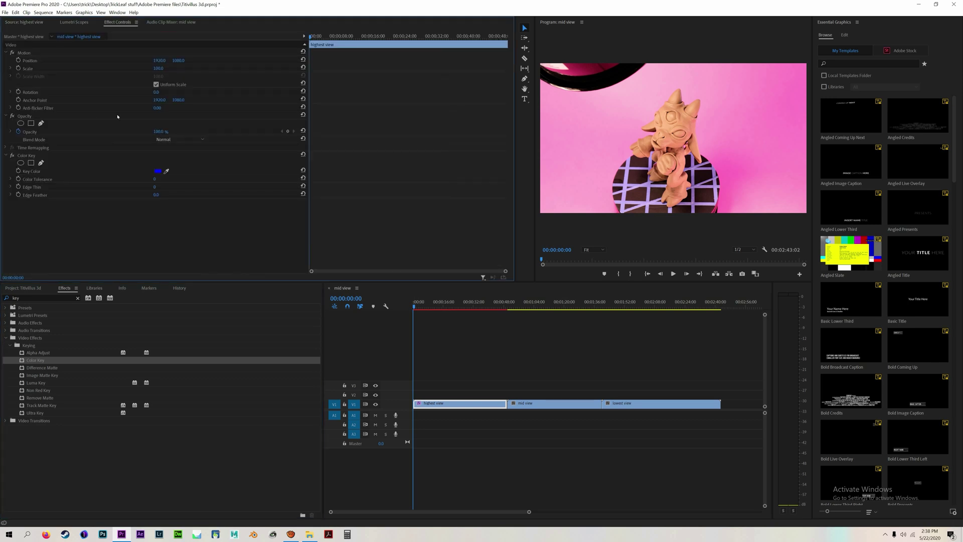
left_click(166, 171)
left_click(590, 122)
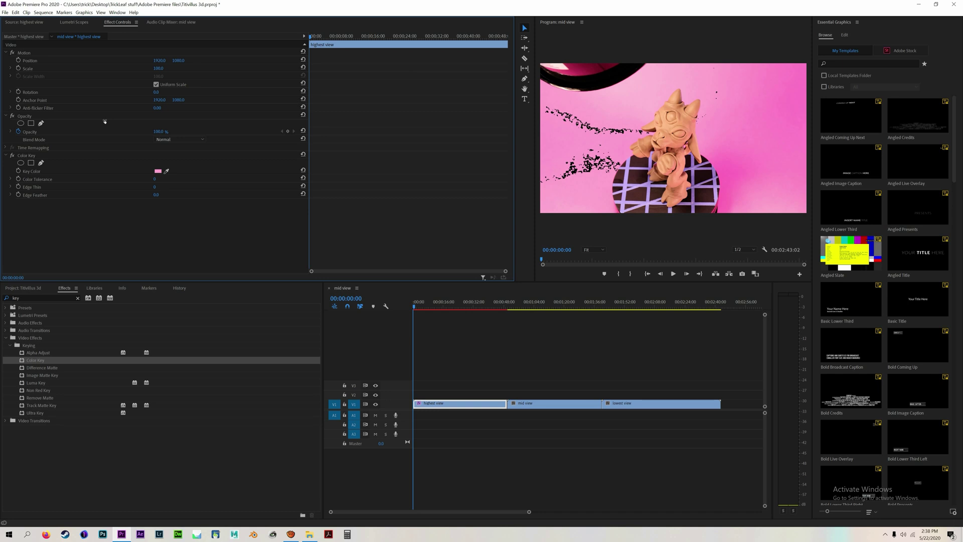
left_click_drag(154, 179, 176, 177)
left_click_drag(117, 119, 117, 117)
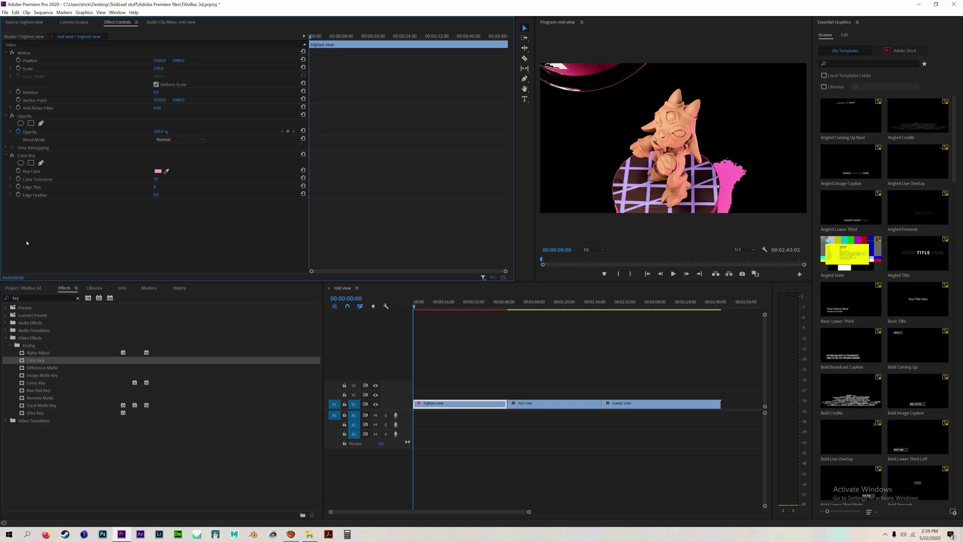
- Add a second Color Key to highest view, sample the remaining pink beside the turntable and raise its tolerance to remove that patch
left_click_drag(35, 360, 65, 156)
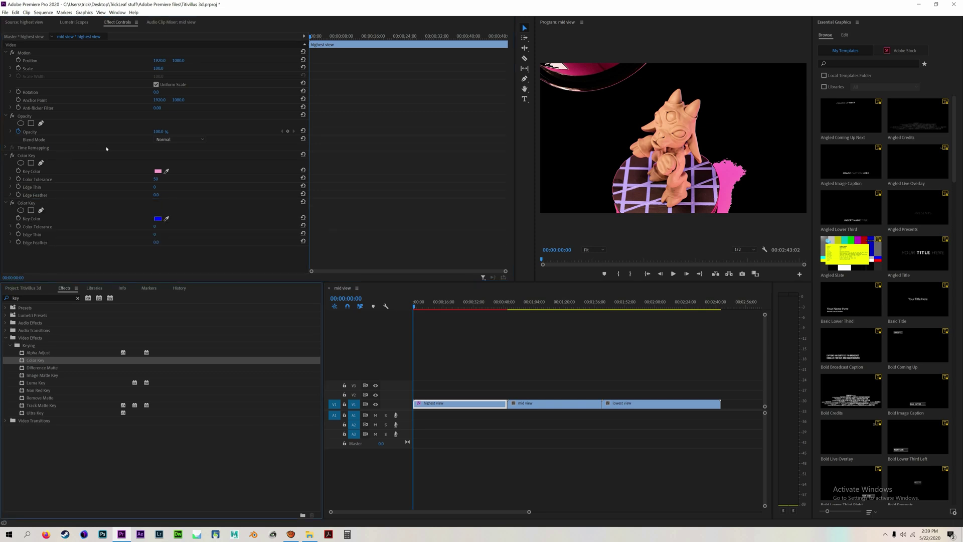
left_click(166, 218)
left_click(727, 171)
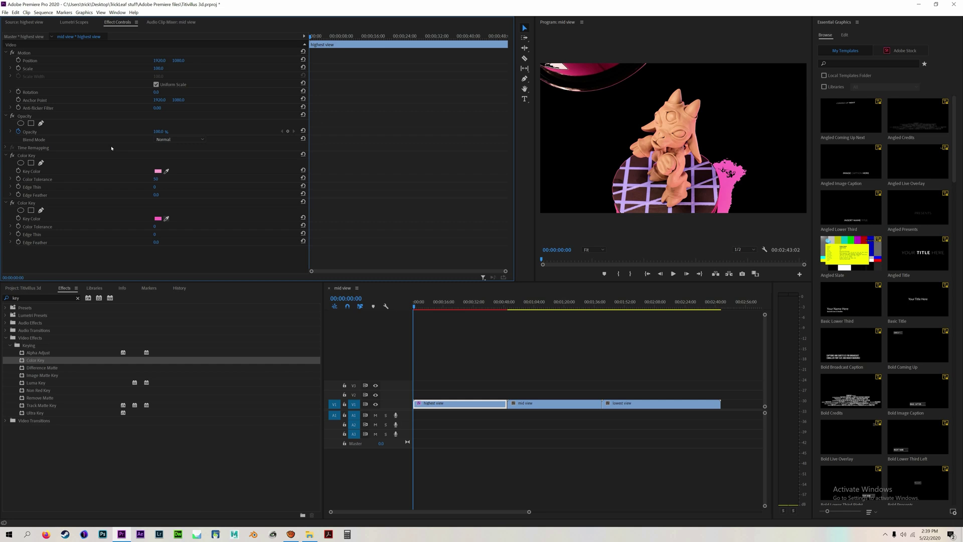
left_click(167, 218)
left_click_drag(156, 226, 163, 213)
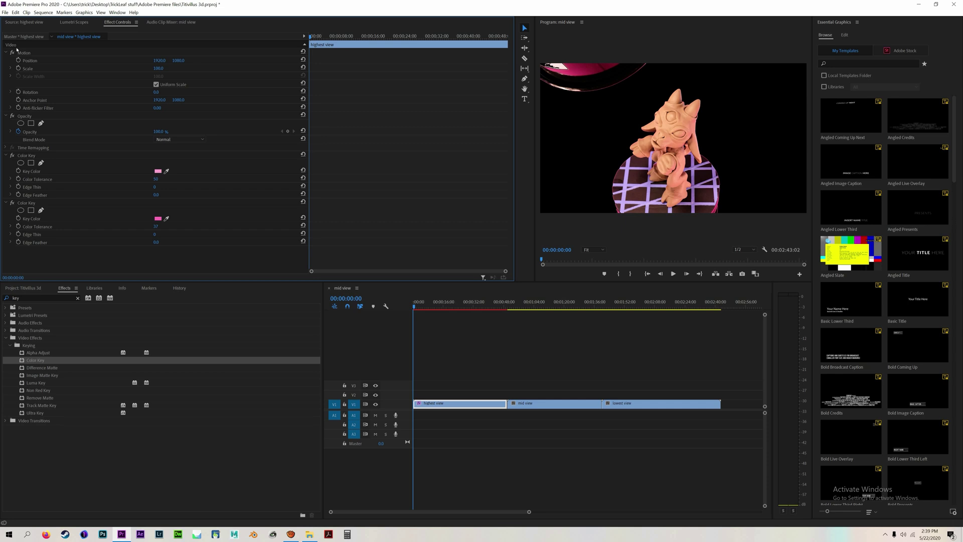
- Draw a curved opacity mask around the lamp in the frame's upper-left corner on highest view and invert the mask
left_click(41, 123)
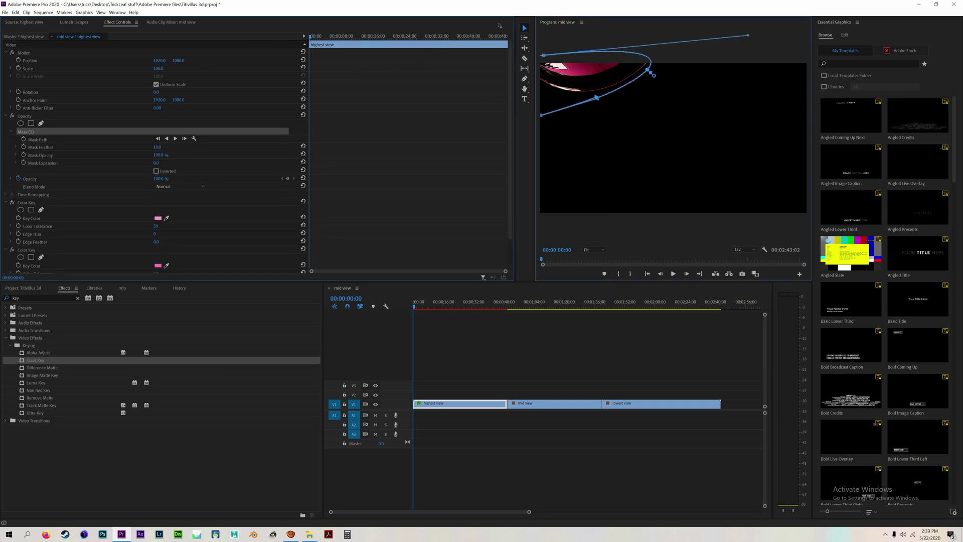
left_click(156, 171)
left_click(88, 149)
- Copy both Color Key effects from the highest view clip and paste them onto the mid view clip
left_click(35, 250)
left_click(35, 203)
scroll(87, 149, "down", 2)
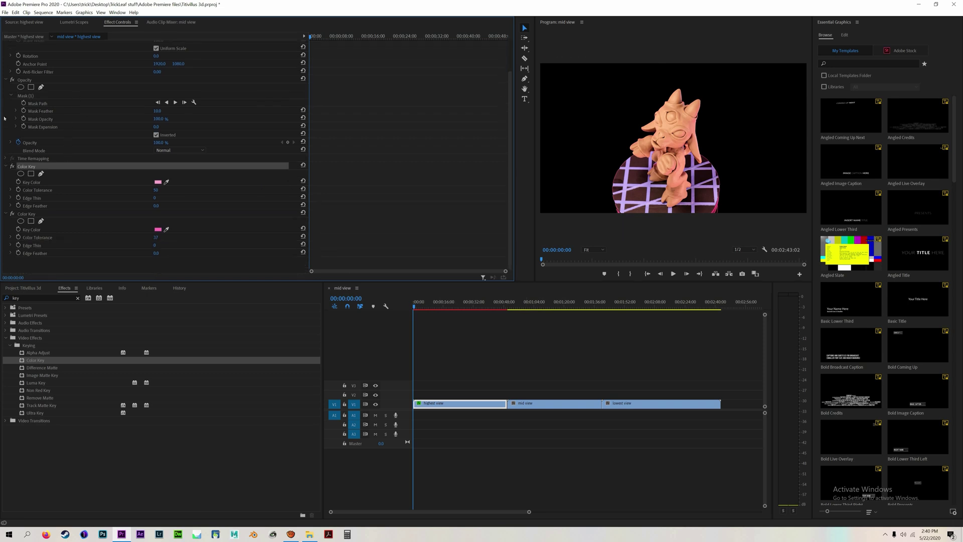
left_click(5, 166)
left_click(5, 211)
key("ctrl+Down")
left_click(460, 404)
key("ctrl+c")
left_click(554, 403)
left_click(513, 306)
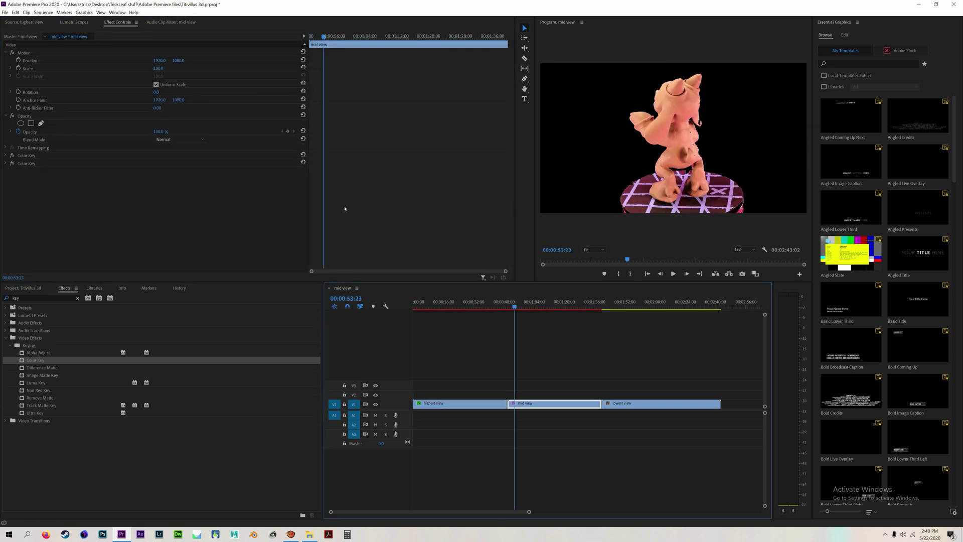
key("space")
key("space")
left_click(346, 213)
key("ctrl+v")
- Adjust the color tolerance of the Color Key effects on the mid view clip
left_click_drag(101, 118, 5, 135)
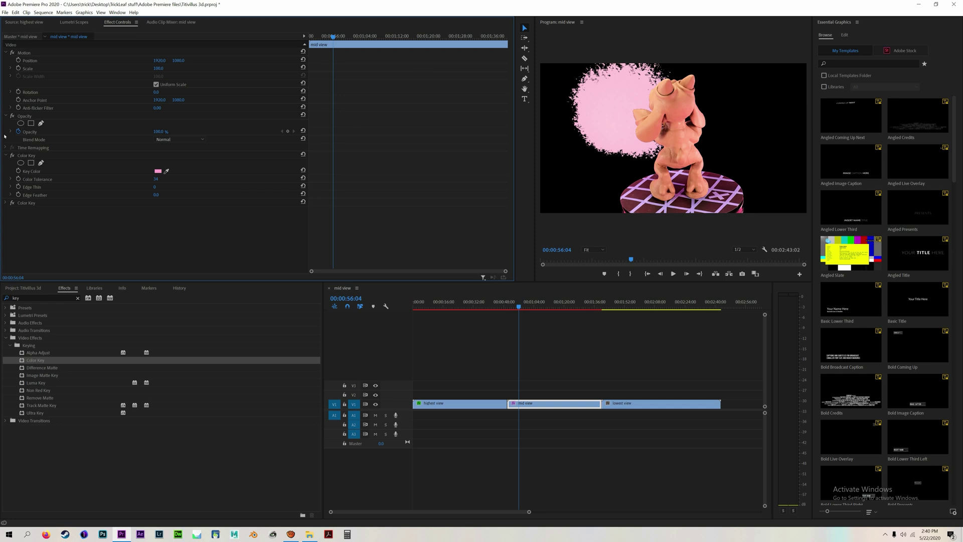
left_click(6, 202)
left_click_drag(156, 226, 299, 228)
- Add a third Color Key to mid view, sample the remaining background near the frame's lower-right area, and save the project
left_click_drag(522, 306, 555, 306)
left_click_drag(36, 360, 168, 252)
left_click(166, 265)
left_click(752, 204)
scroll(103, 170, "down", 1)
left_click_drag(555, 306, 582, 306)
key("ctrl+s")
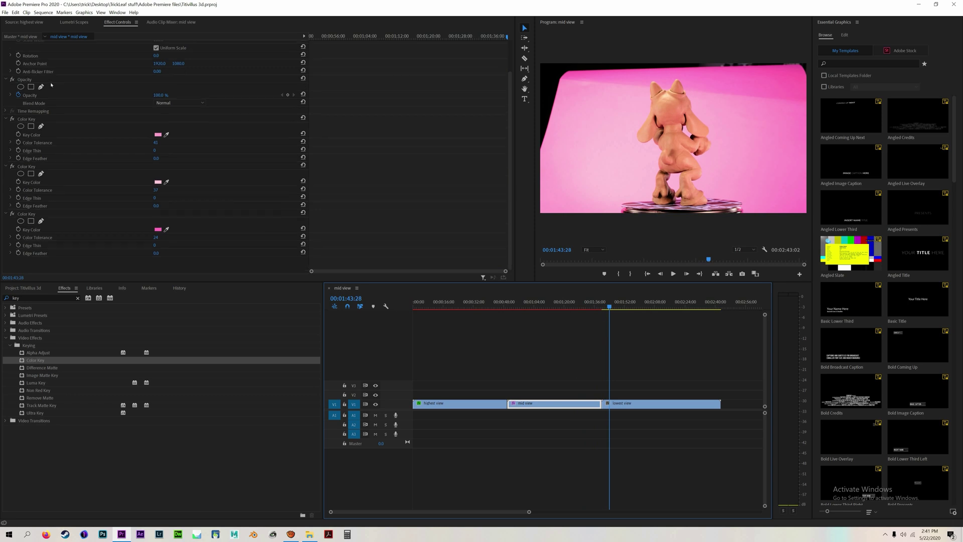
- Key out the lowest view background with two Color Key effects using sampled pinks, setting the first tolerance to 57
left_click(748, 86)
left_click_drag(155, 179, 184, 179)
left_click_drag(35, 360, 172, 226)
left_click(166, 218)
left_click(617, 160)
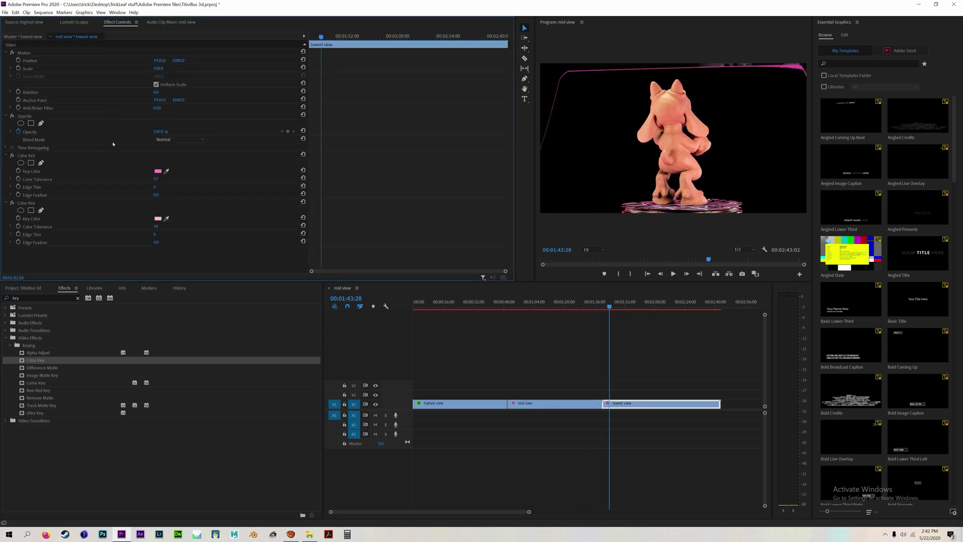
- Draw a rectangular opacity mask enclosing the figurine and turntable on lowest view, and clear the extra Mask (1)
double_click(31, 123)
left_click_drag(622, 104, 707, 74)
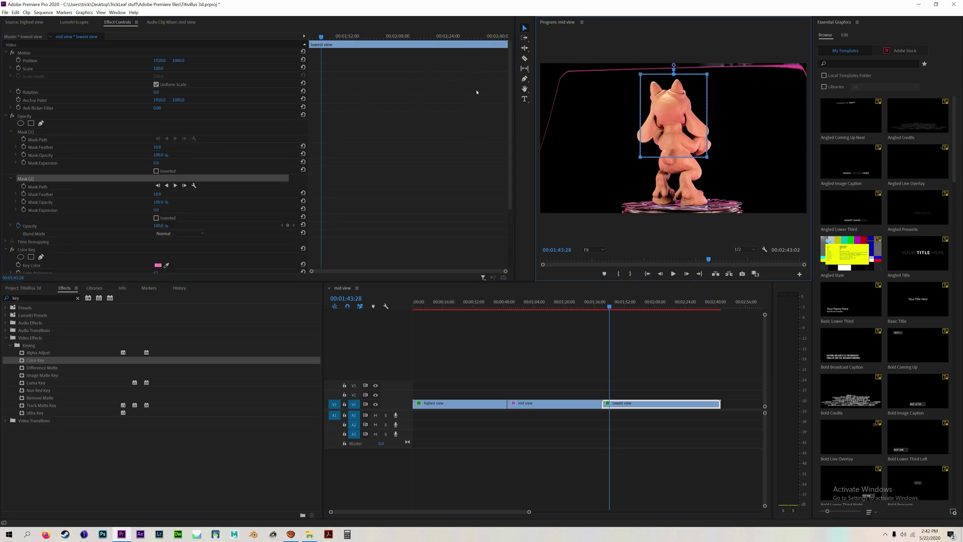
left_click_drag(707, 157, 740, 213)
left_click_drag(617, 70, 642, 216)
left_click_drag(641, 213, 616, 213)
left_click_drag(739, 213, 746, 213)
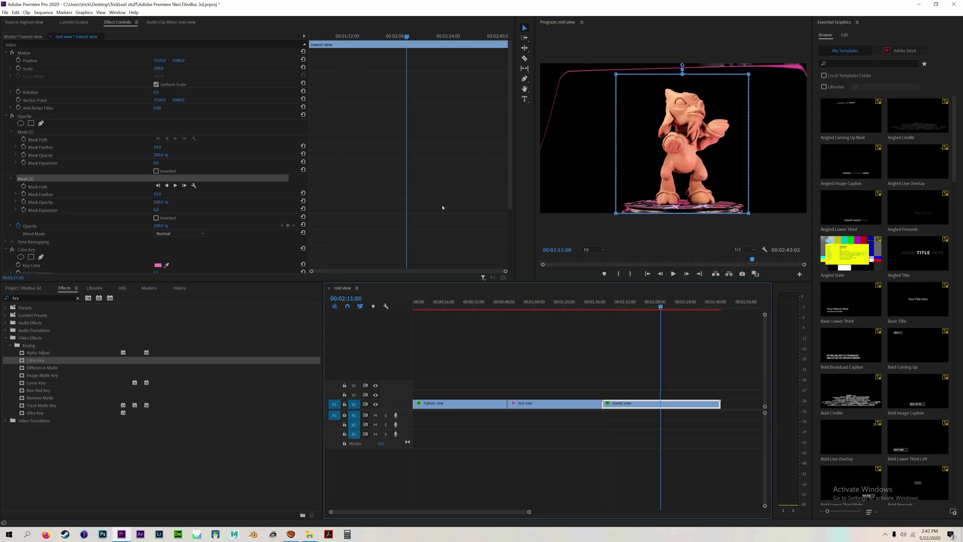
right_click(98, 129)
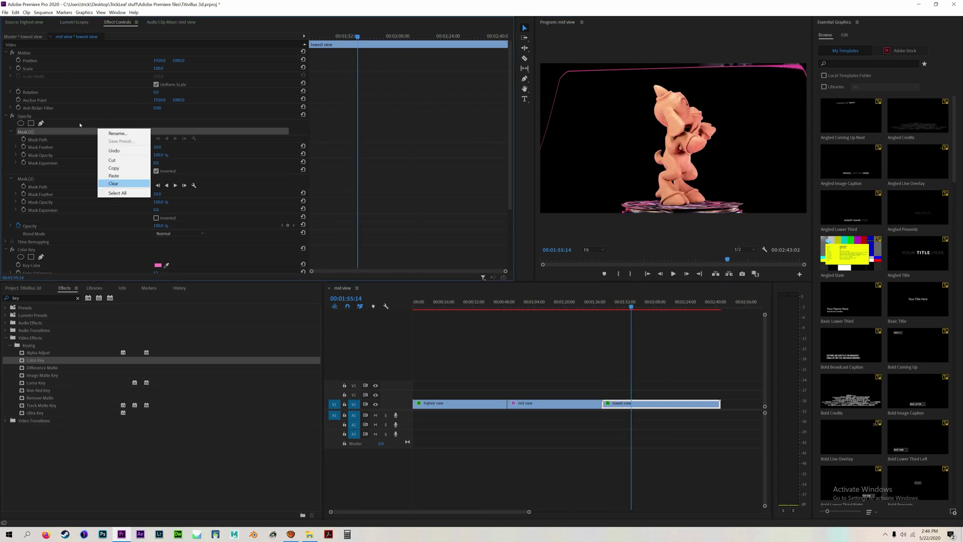
left_click(113, 184)
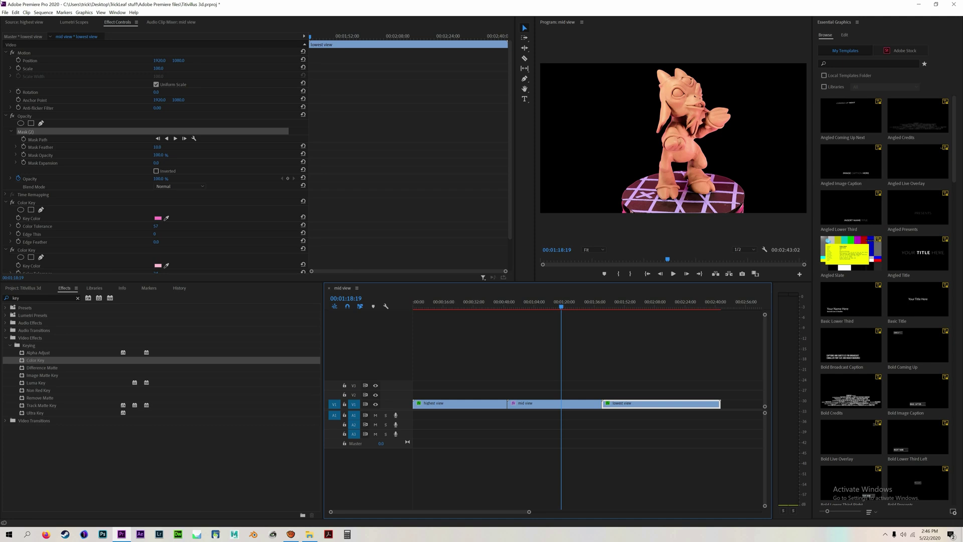
- Open the media export settings for the mid view sequence
left_click(5, 12)
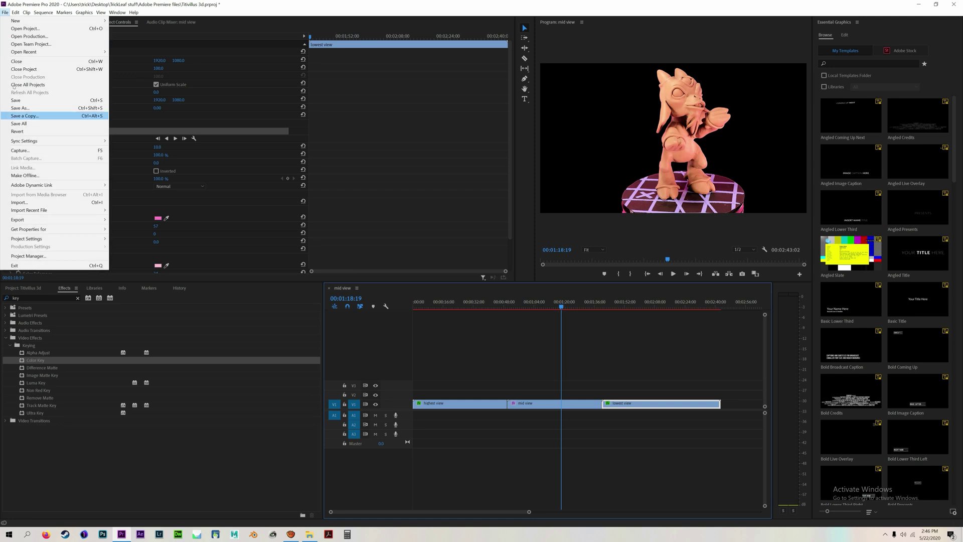
mouse_move(50, 219)
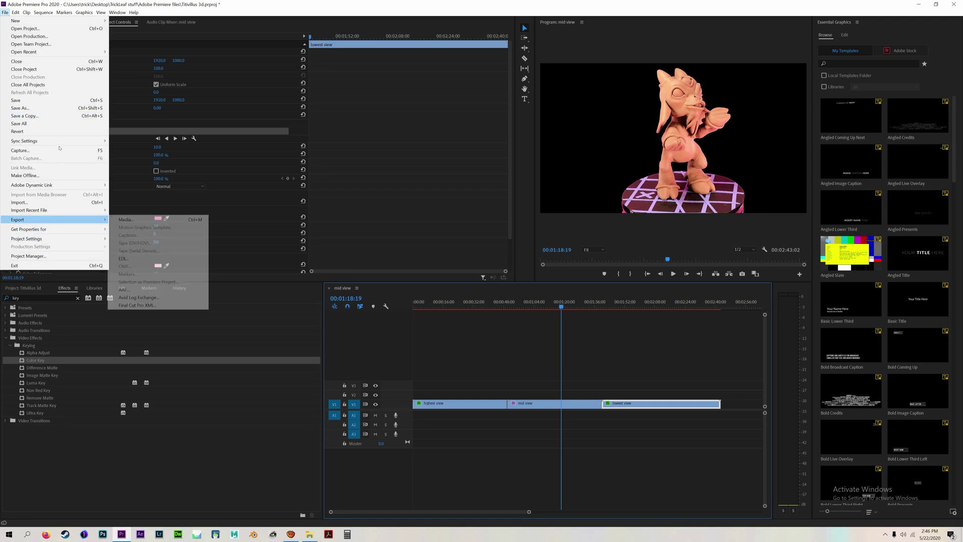
left_click(130, 219)
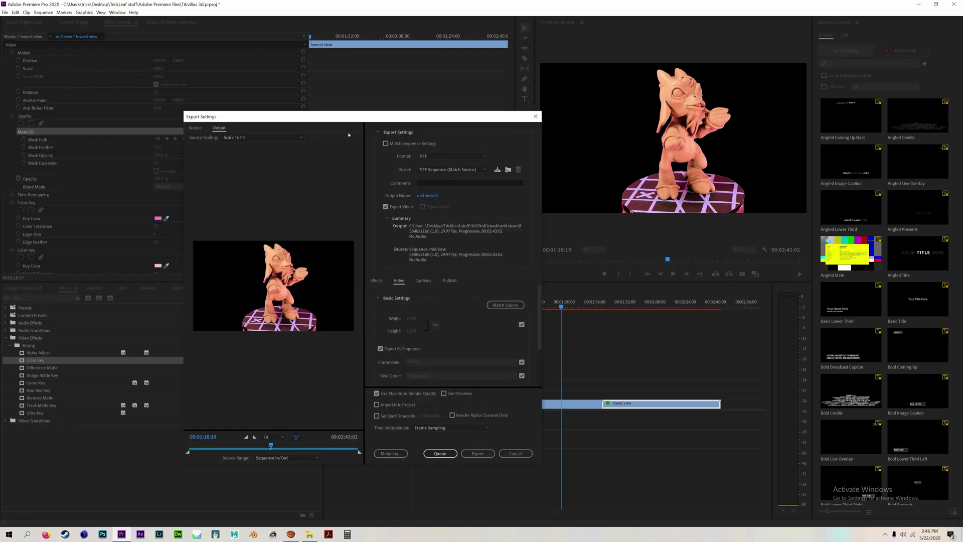
- Choose TIFF as the export format for the mid view sequence
left_click(451, 156)
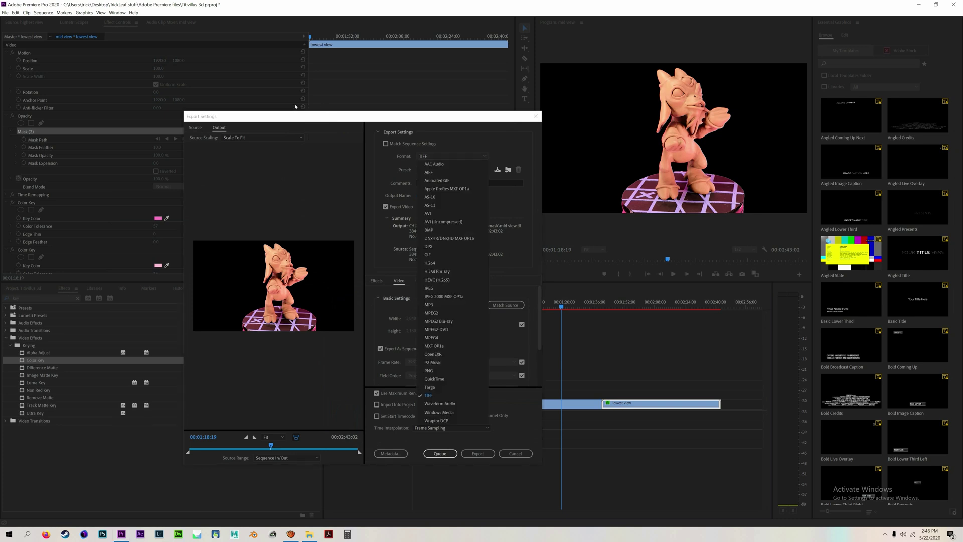
key("Down")
key("Down")
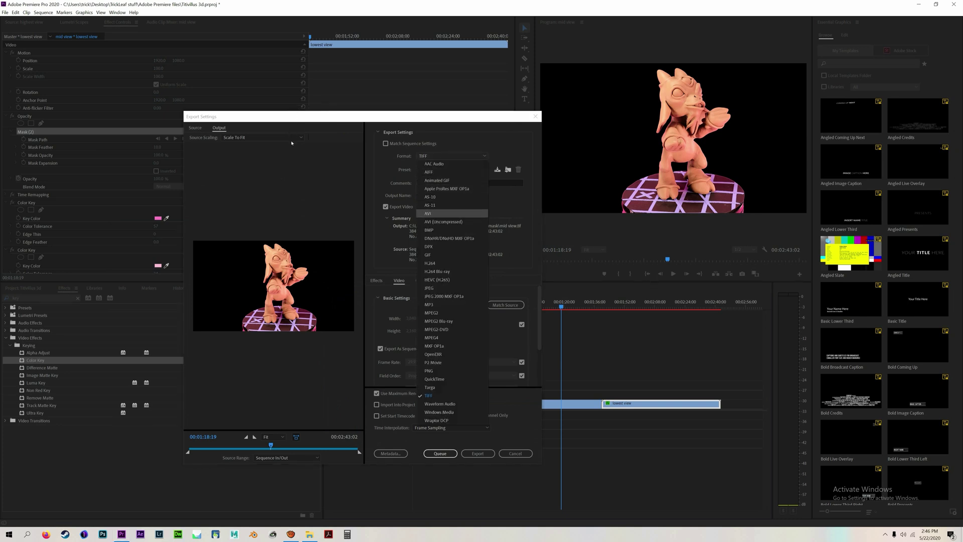
key("Down")
key("Down")
key("Down")
key("Down")
key("Down")
key("Down")
key("Down")
key("Down")
key("Down")
key("Down")
key("Down")
key("Down")
key("Down")
key("Down")
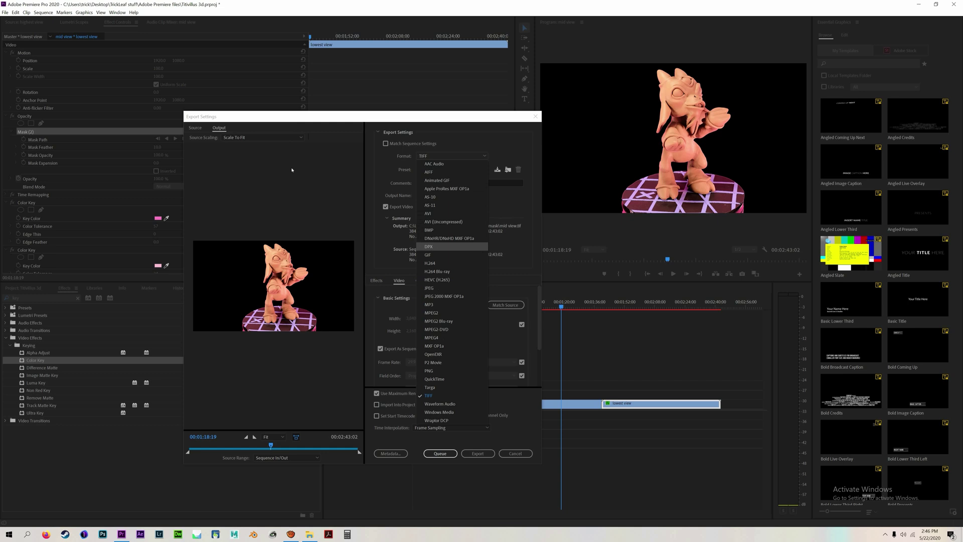
key("Down")
key("Down")
key("Down")
key("Down")
key("Down")
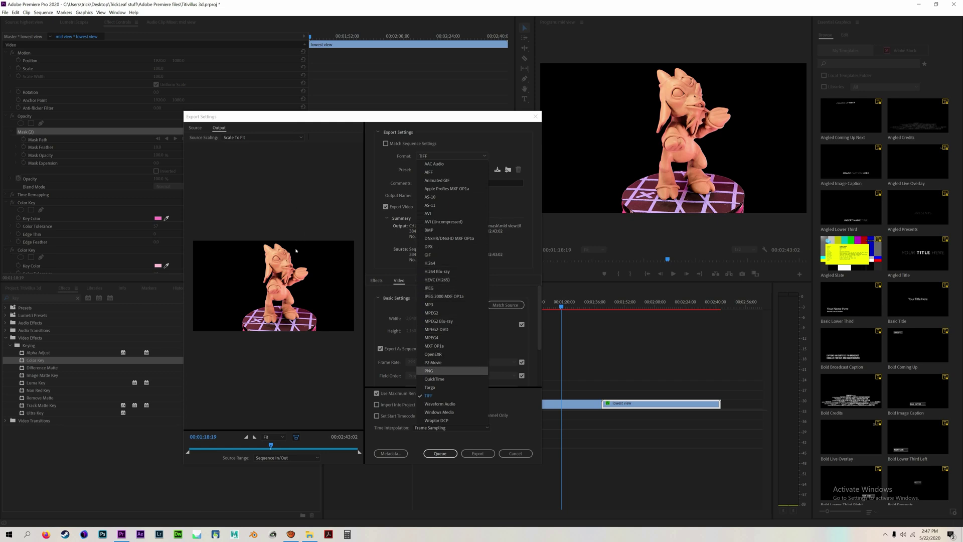
key("Down")
key("Down")
key("Down")
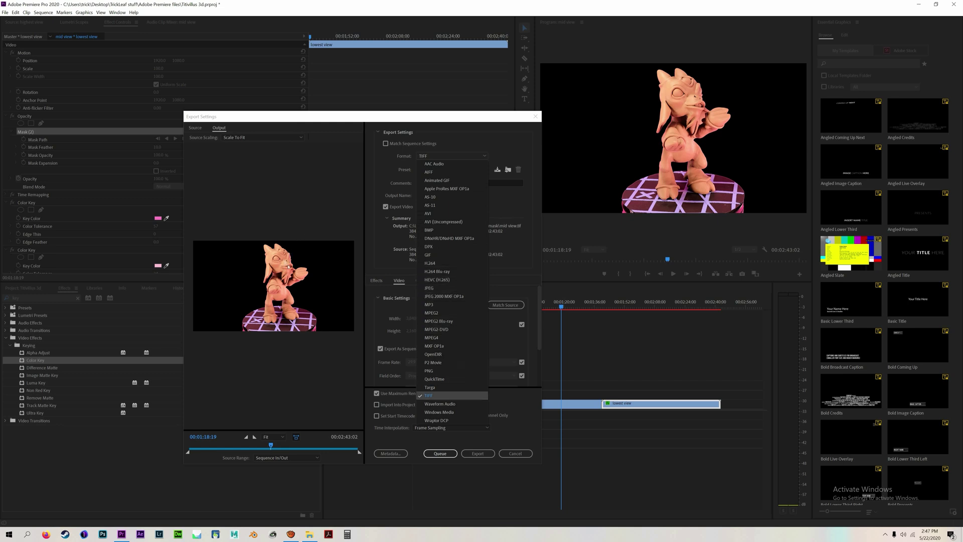
key("Return")
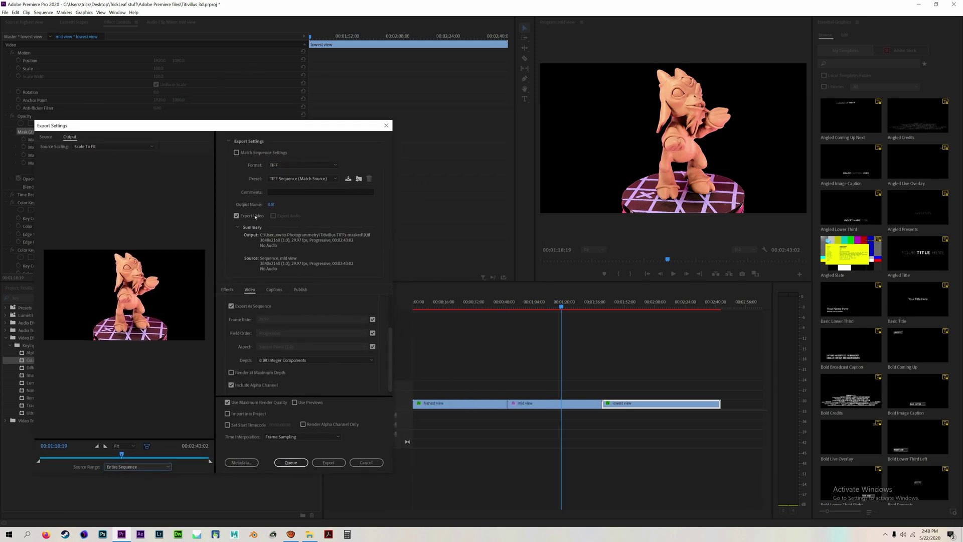
- Override the source frame rate with 1 fps and export the footage as a TIFF sequence
left_click(373, 319)
left_click(357, 319)
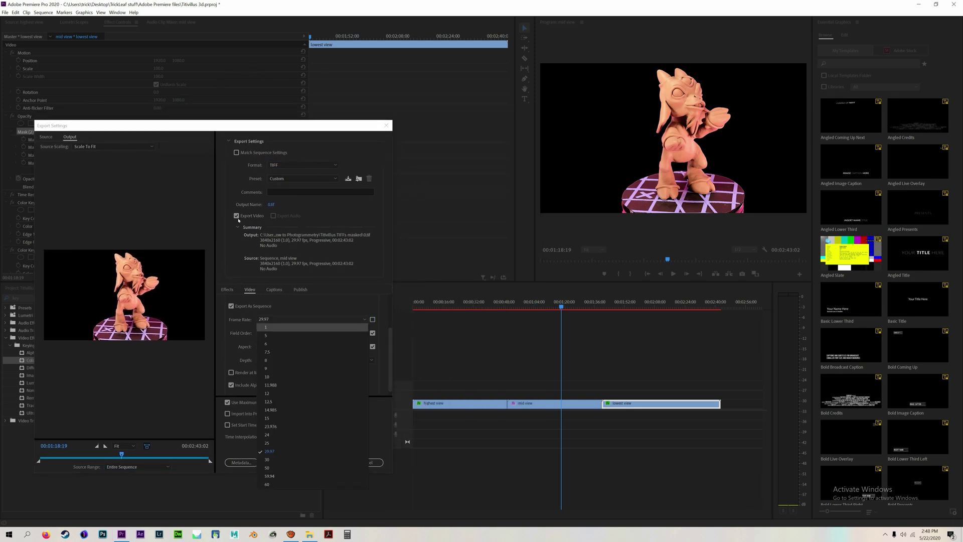
key("Return")
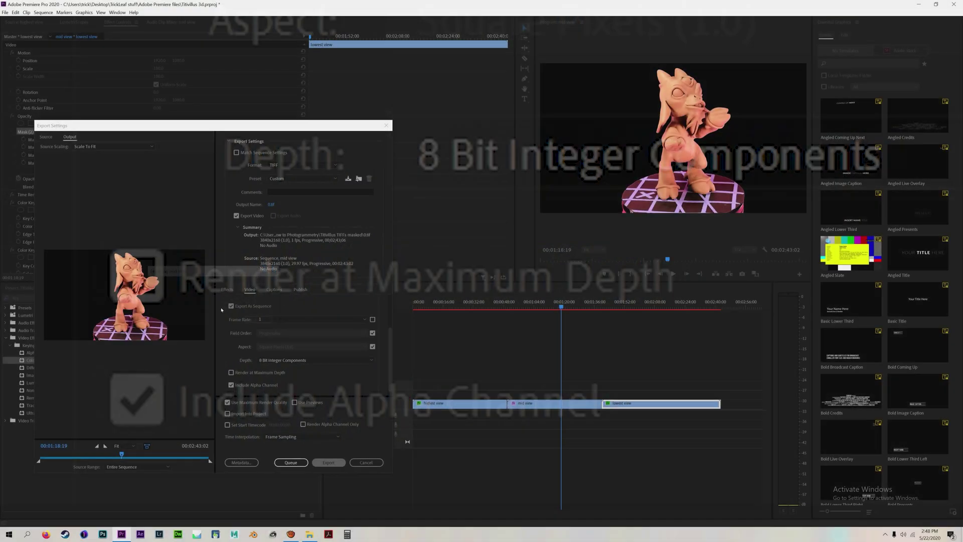
left_click(328, 462)
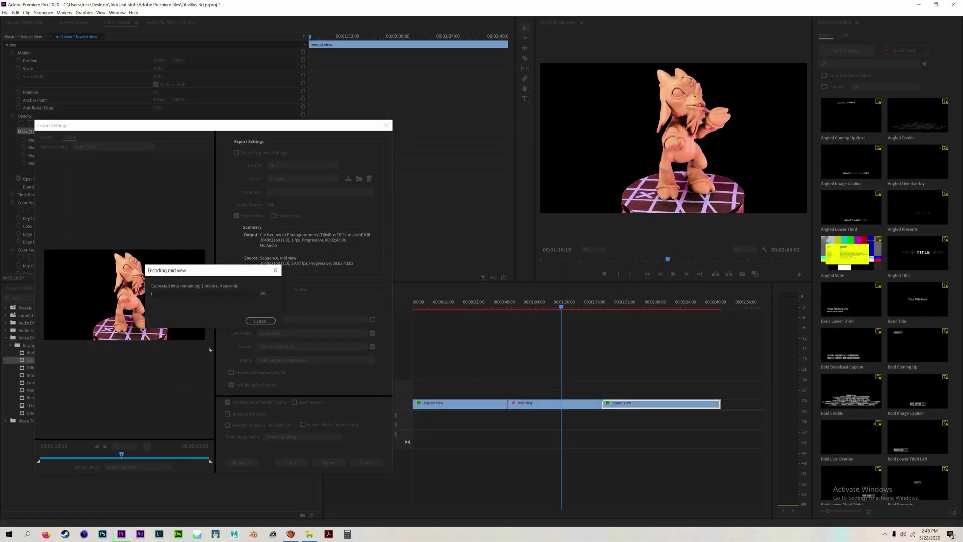
- Switch to File Explorer, open the Titivillus TIFFs masked folder, and look through the exported images
left_click(309, 534)
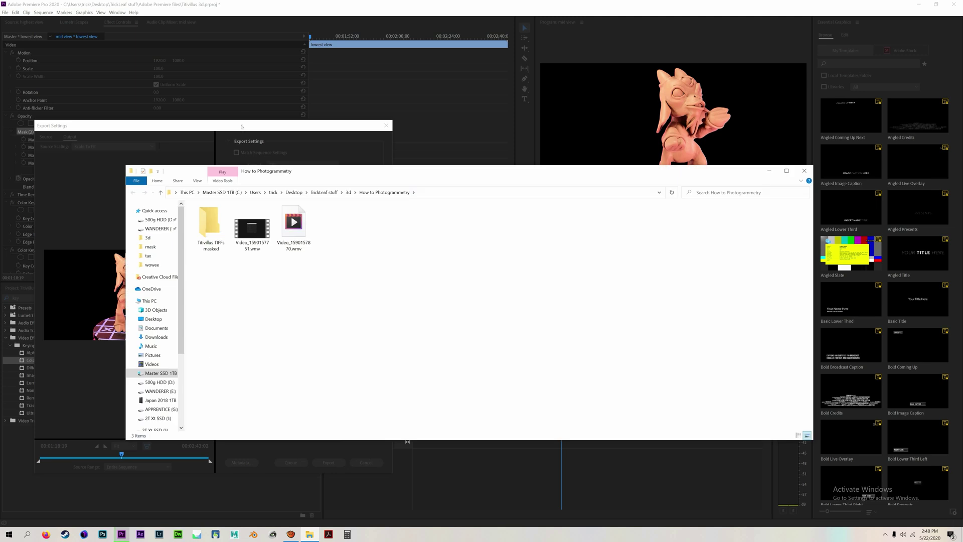
left_click_drag(241, 171, 652, 145)
double_click(621, 211)
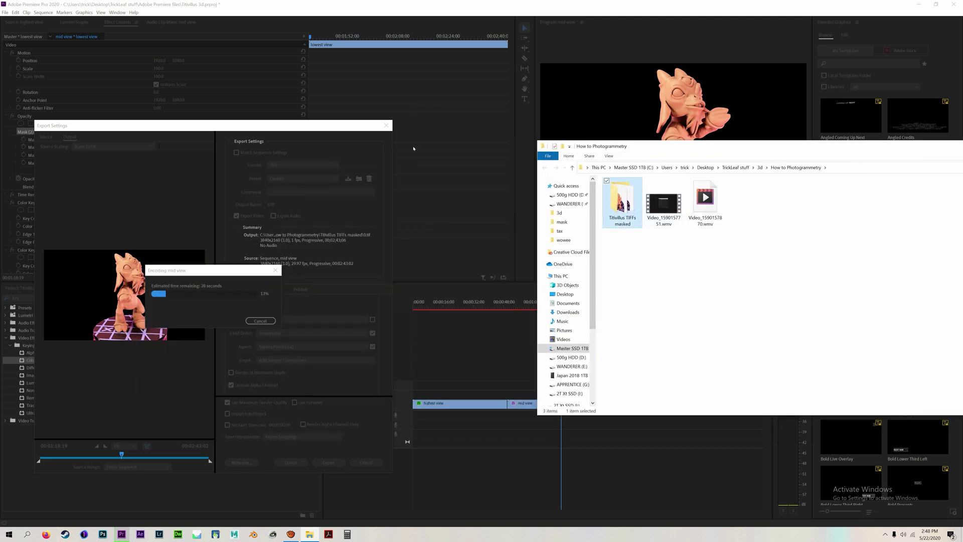
left_click_drag(695, 146, 560, 144)
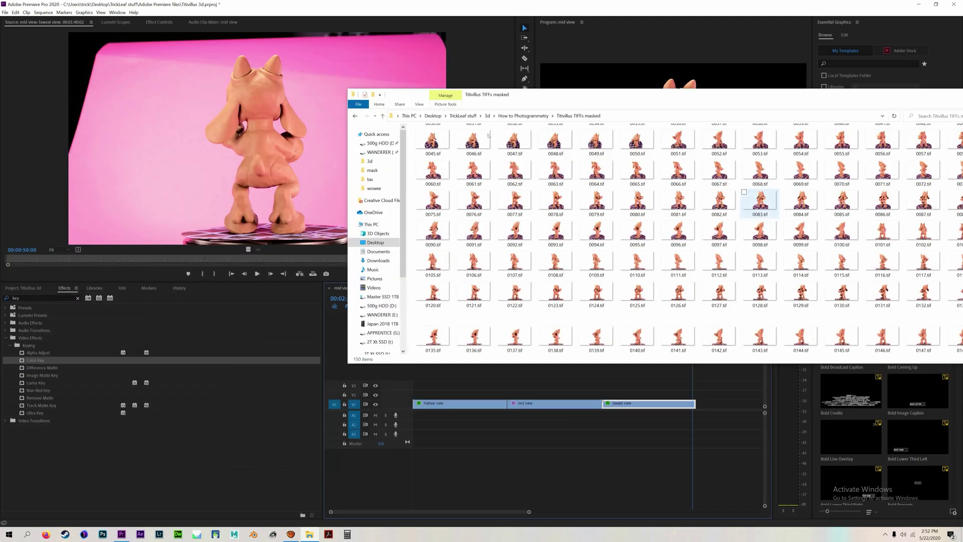
left_click_drag(716, 95, 599, 73)
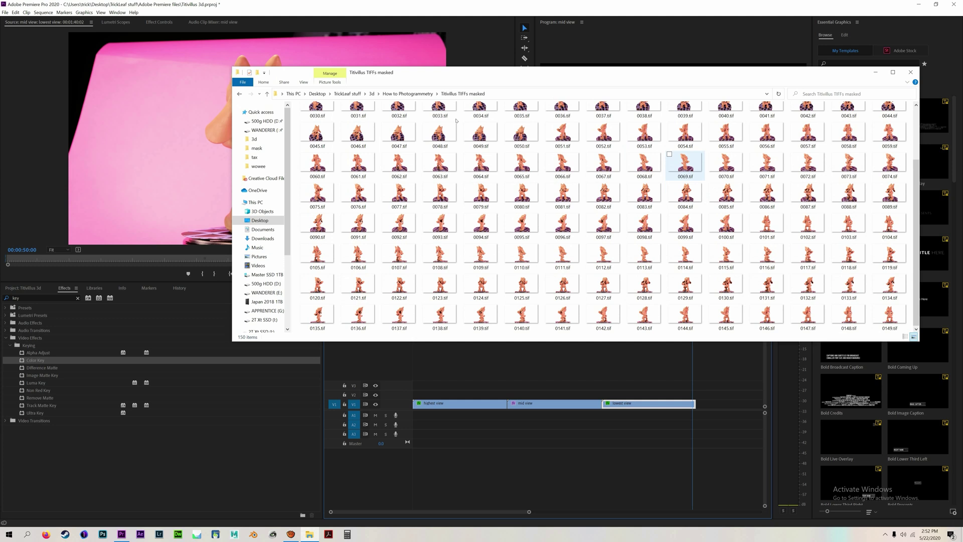
scroll(456, 120, "up", 3)
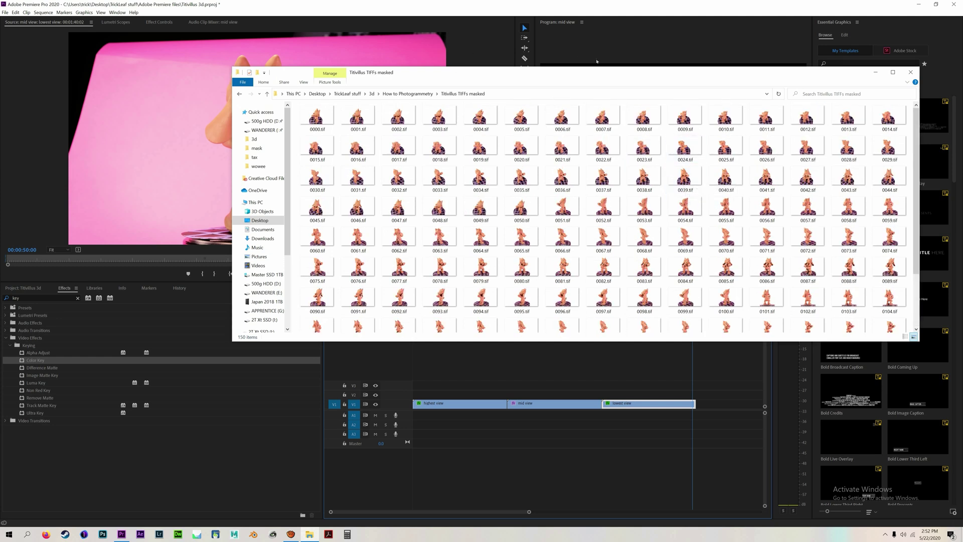
scroll(801, 189, "down", 3)
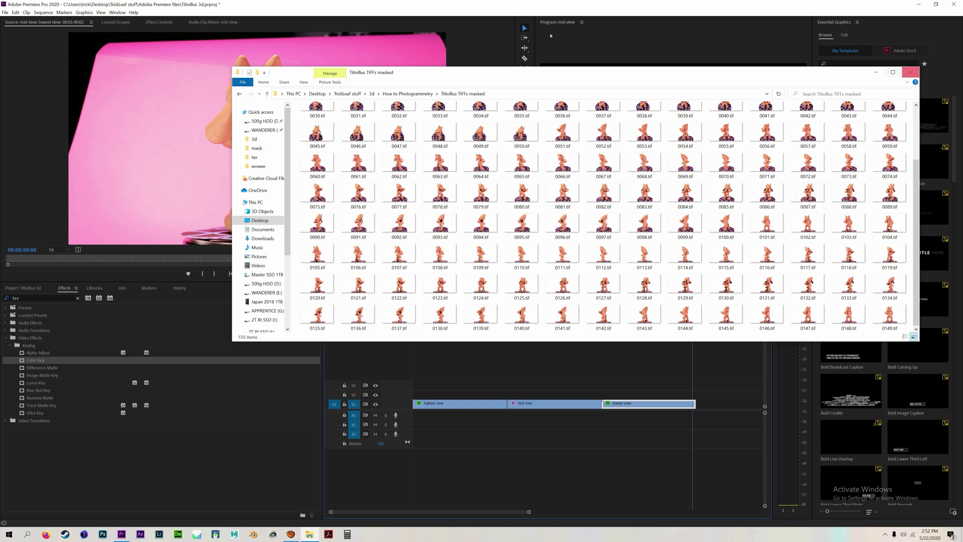
left_click(910, 72)
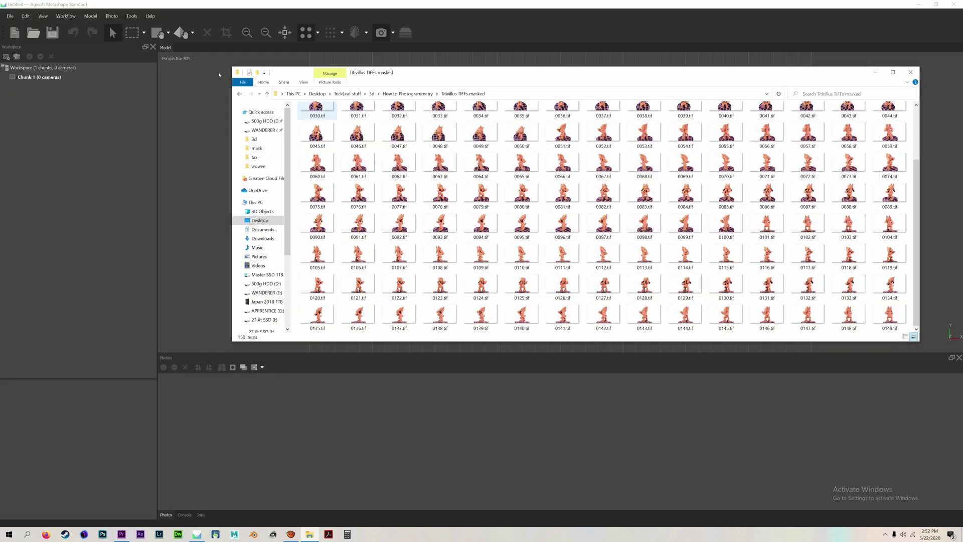
- Add images 0000.tif through 0050.tif to Chunk 1 in the Agisoft Metashape workspace
left_click(316, 117)
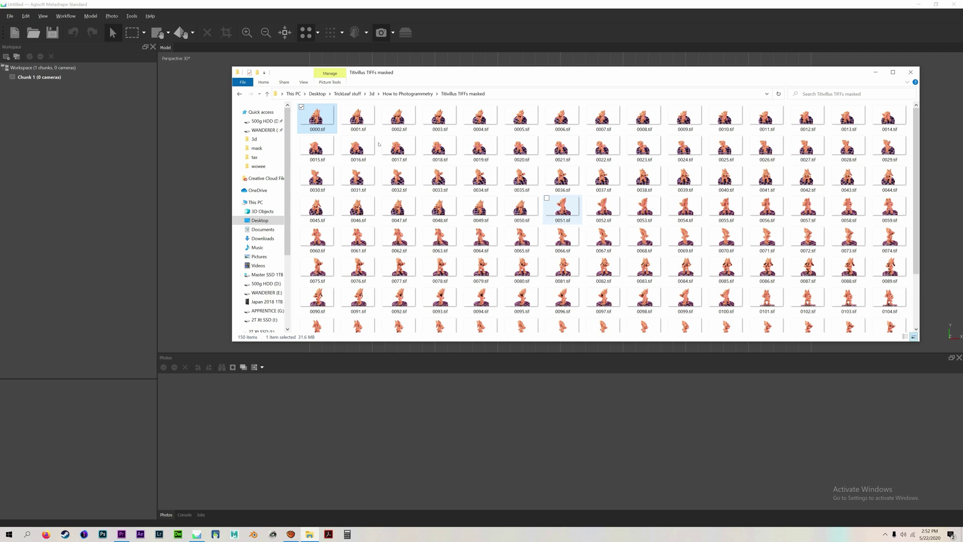
left_click(520, 208, "shift")
left_click_drag(352, 140, 59, 78)
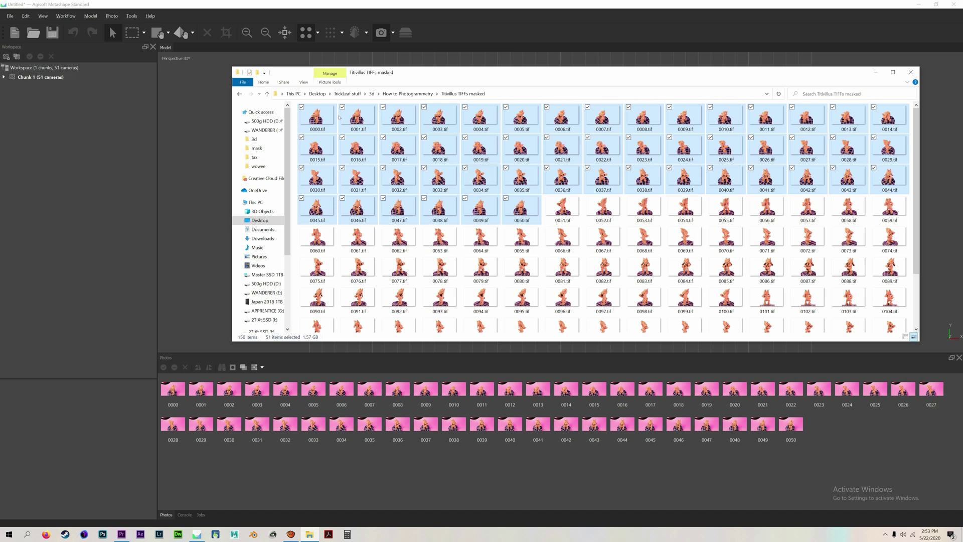
- Add images 0051.tif through 0100.tif to the workspace as a second chunk
left_click(563, 207)
left_click(726, 298, "shift")
left_click_drag(725, 299, 73, 154)
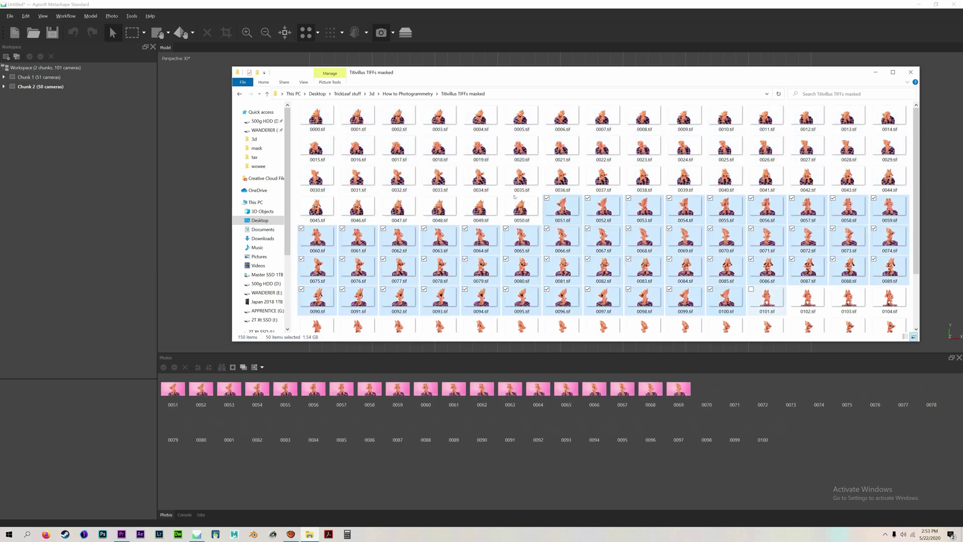
- Add images 0101.tif through 0149.tif to the workspace as a third chunk
left_click(767, 300)
scroll(766, 300, "down", 3)
left_click(889, 316, "shift")
left_click_drag(889, 316, 79, 163)
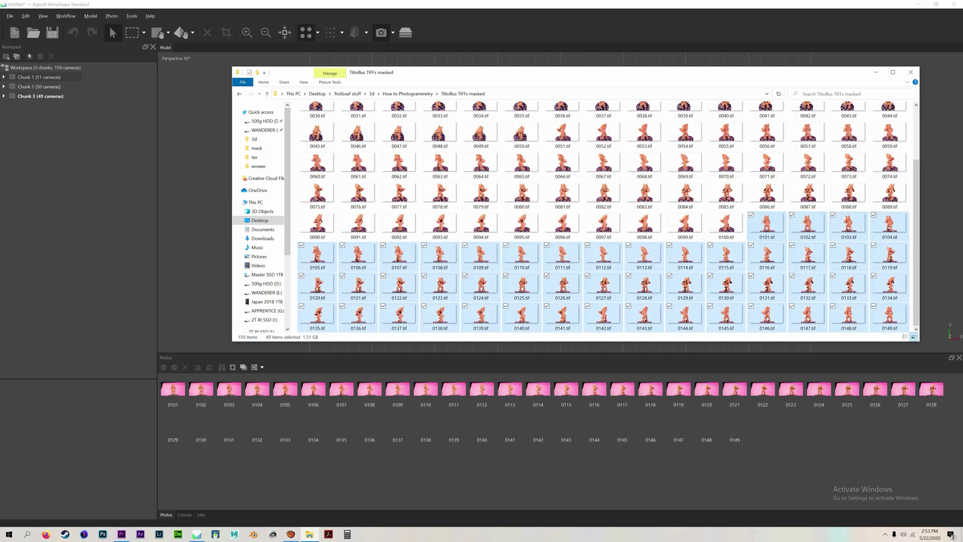
- Activate Chunk 1 and import masks with the From Alpha method and Replacement operation, applied to the entire workspace
double_click(32, 76)
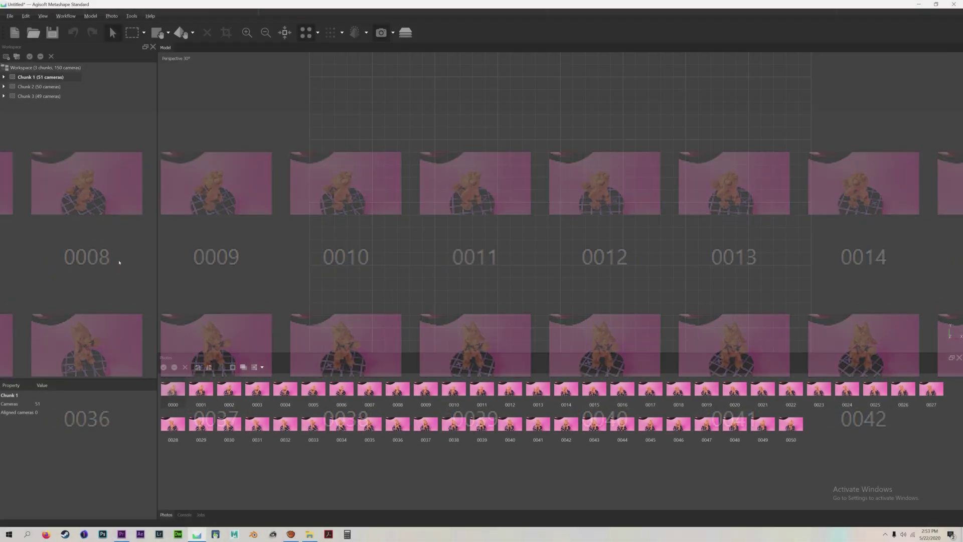
right_click(179, 391)
mouse_move(219, 319)
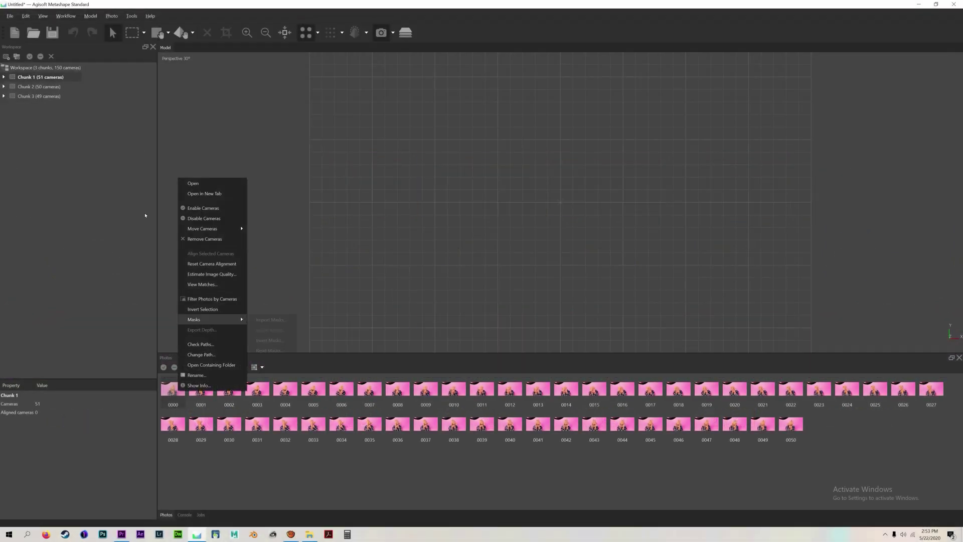
key("Return")
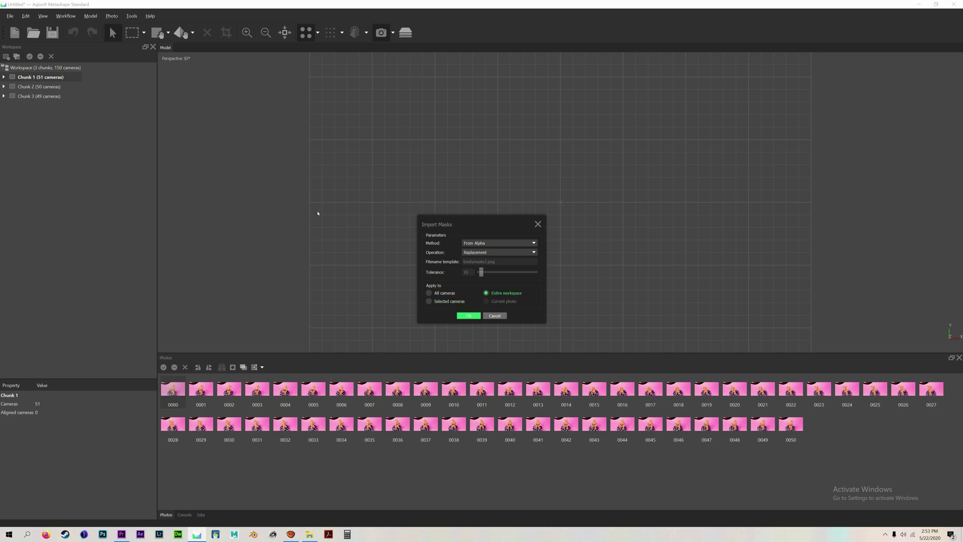
key("Return")
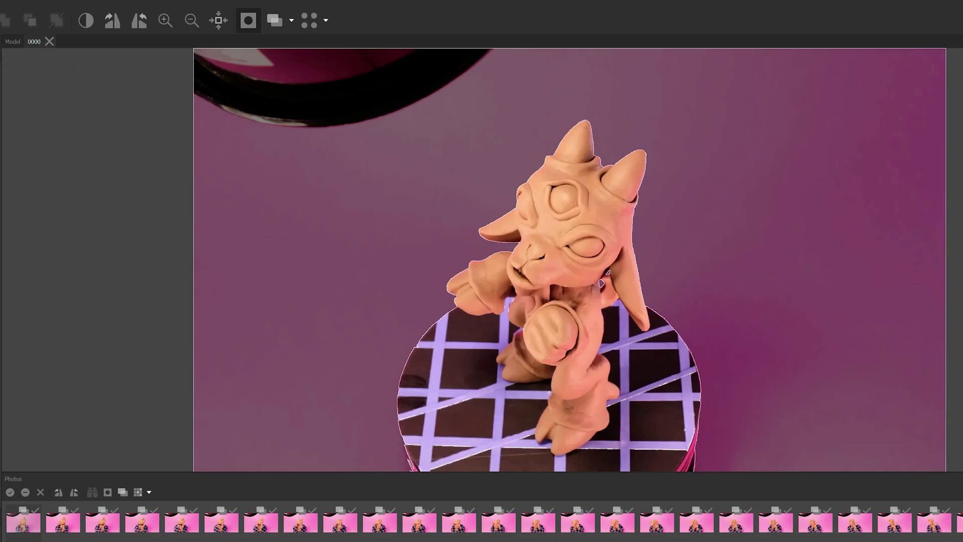
- Page through the photos of Chunk 1 from 0000 onward to check how the masks outline the figurine and turntable
key("Page_Down")
key("Page_Down")
key("Page_Down")
key("Page_Down")
key("Page_Down")
key("Page_Down")
key("Page_Down")
key("Page_Down")
key("Page_Down")
key("Page_Down")
key("Page_Down")
key("Page_Down")
key("Page_Down")
key("Page_Down")
key("Page_Down")
key("Page_Down")
key("Page_Down")
key("Page_Down")
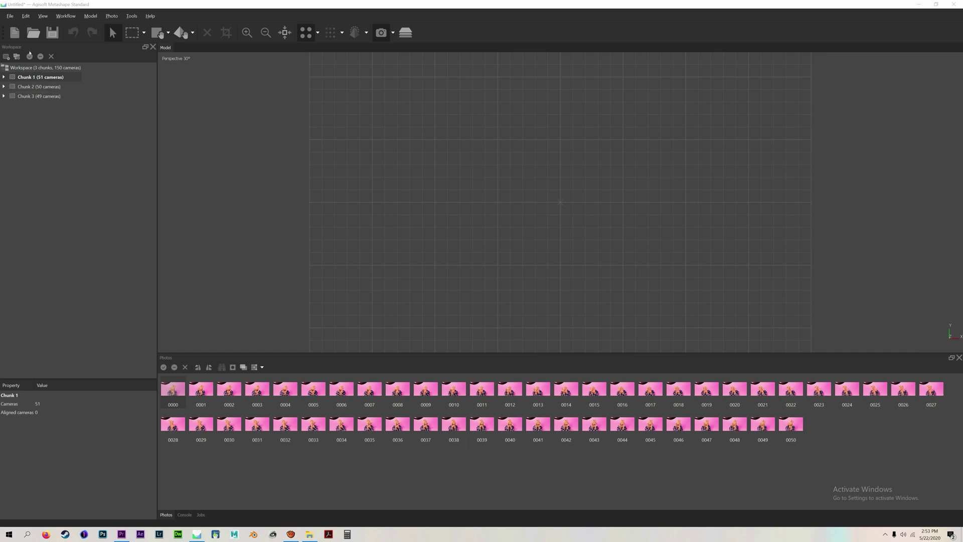
- Align Chunk 1's photos with Medium accuracy, generic preselection, key and tie point limits of 0, and masks applied to key points
left_click(65, 16)
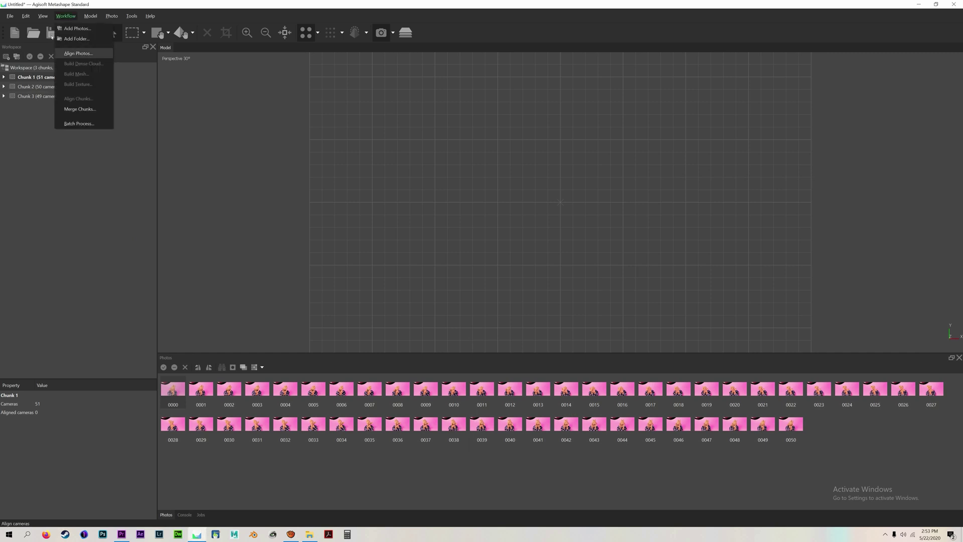
key("Return")
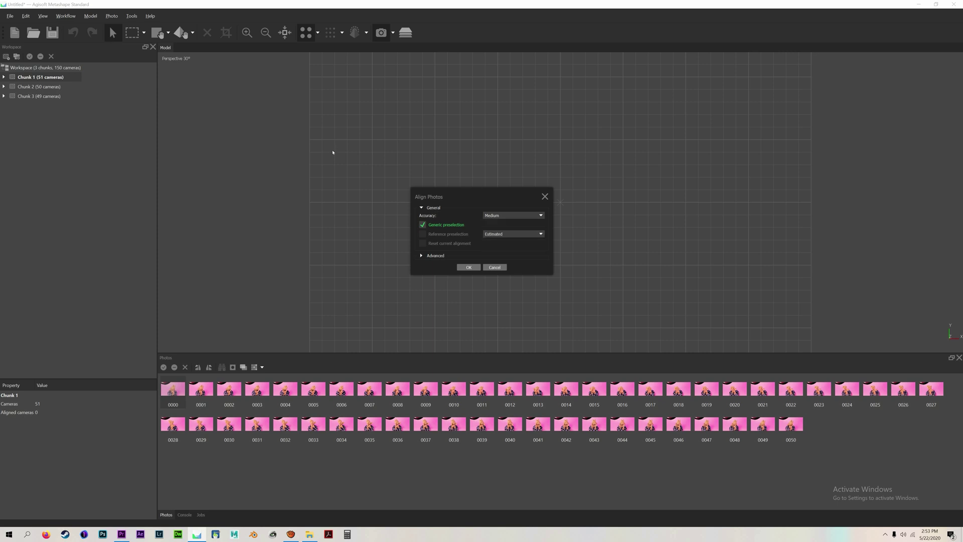
key("space")
key("space")
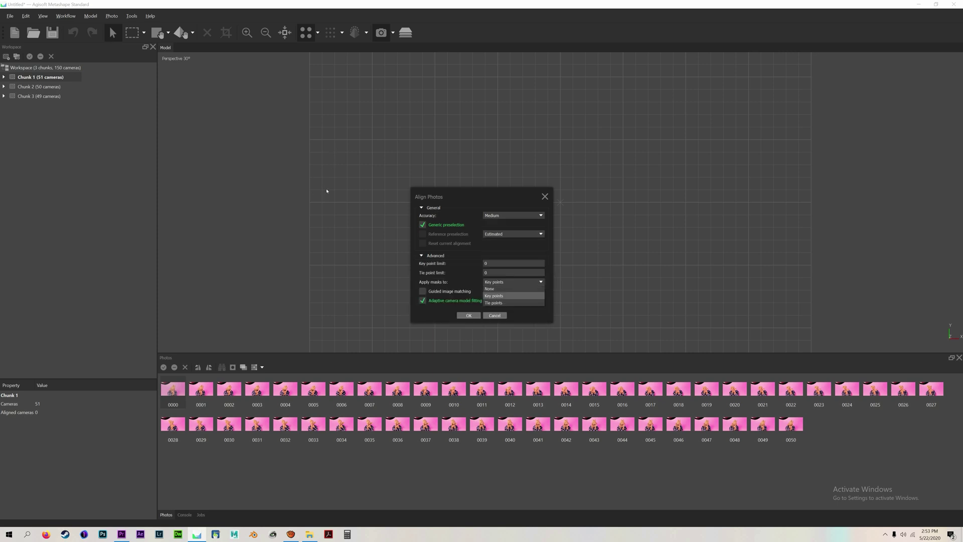
key("Down")
key("Up")
key("Return")
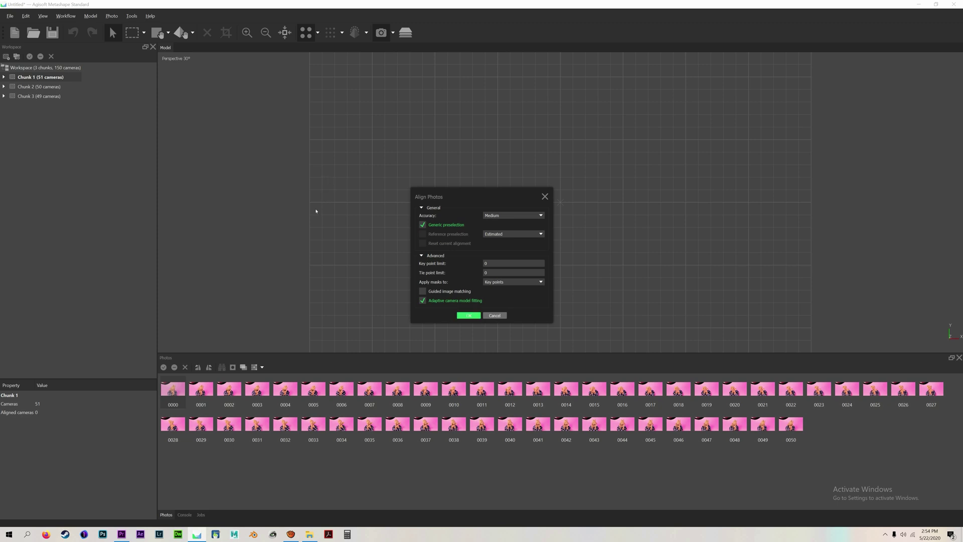
key("Return")
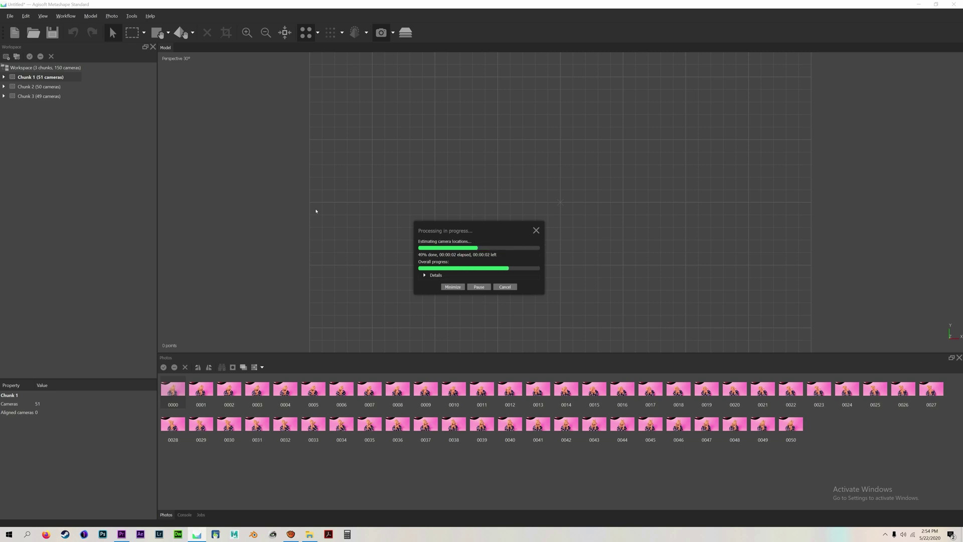
- Inspect the aligned cameras and point cloud of Chunk 1, and show the trackball in the model view
left_click_drag(316, 211, 349, 139)
scroll(361, 145, "down", 3)
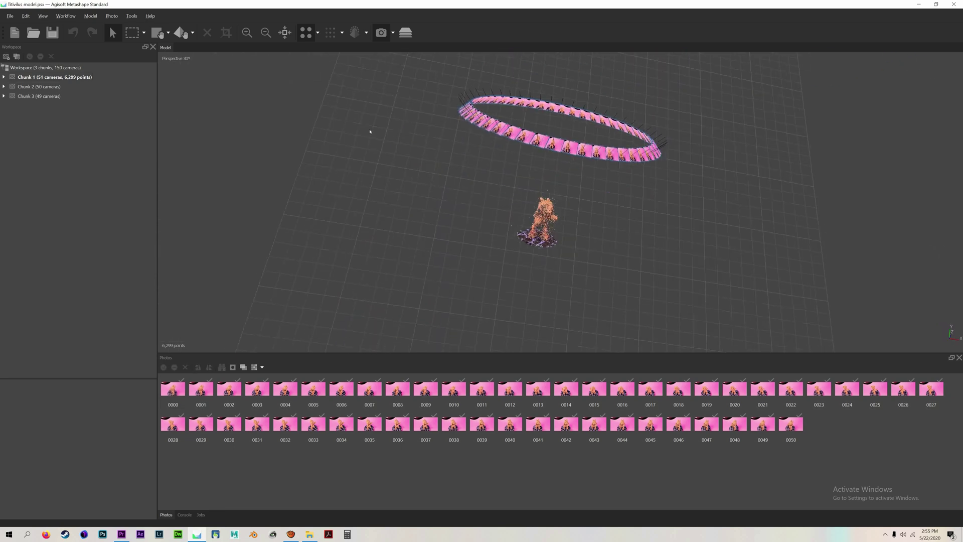
mouse_move(369, 131)
left_mouse_down()
mouse_move(359, 147)
mouse_move(382, 144)
mouse_move(381, 126)
mouse_move(377, 140)
mouse_move(324, 142)
mouse_move(380, 142)
mouse_move(335, 147)
mouse_move(361, 142)
left_mouse_up()
left_click(90, 16)
mouse_move(113, 109)
left_click(161, 166)
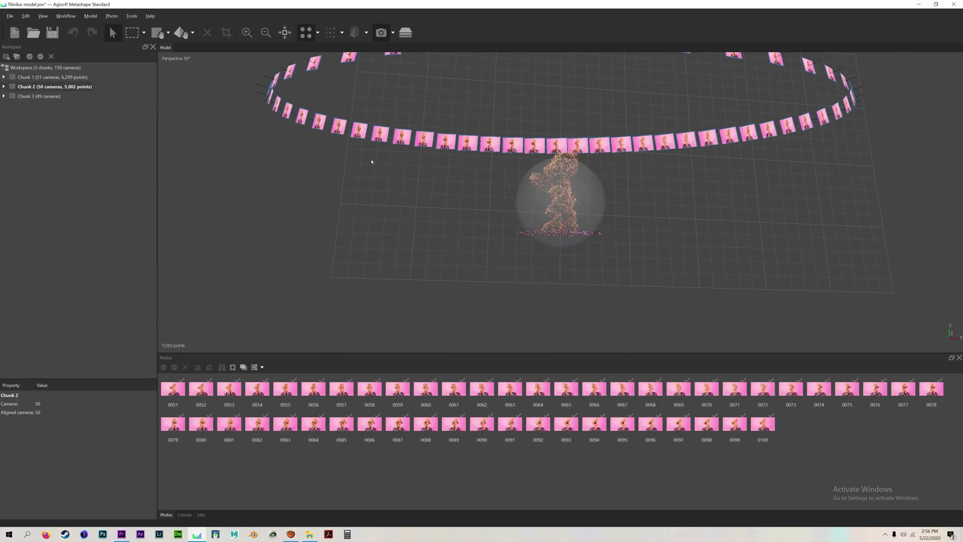
- Make Chunk 3 active, align its photos, and save the project
left_click_drag(370, 157, 369, 112)
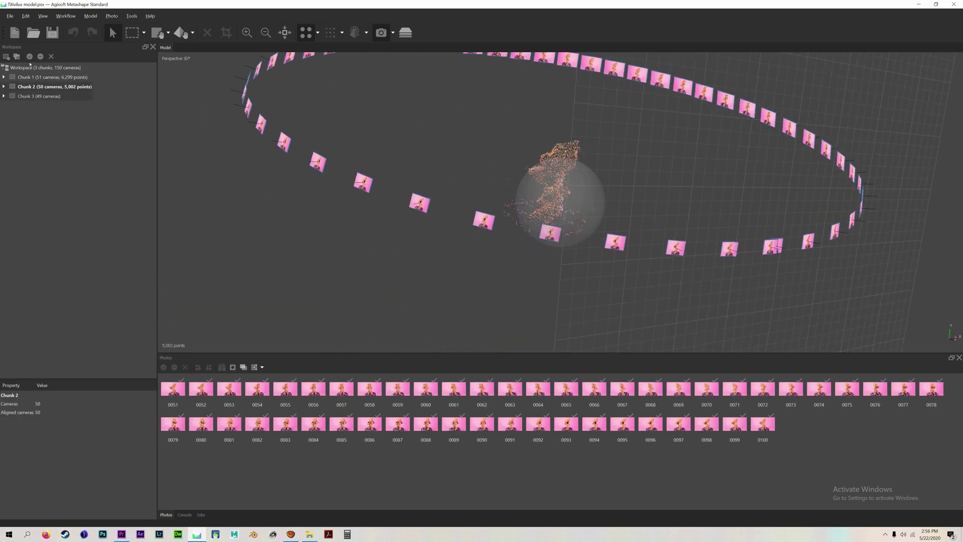
double_click(40, 96)
left_click(90, 16)
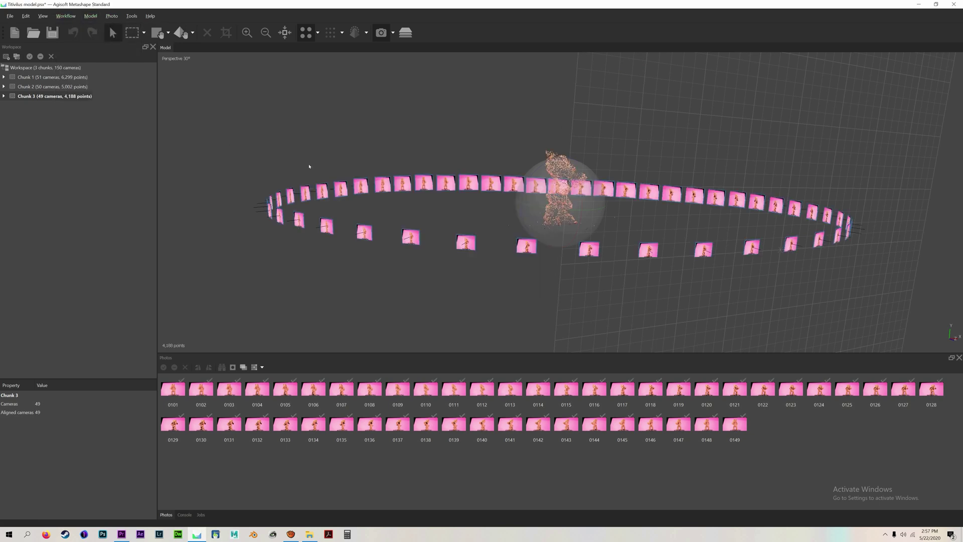
scroll(346, 145, "up", 5)
left_click_drag(385, 122, 104, 231)
key("ctrl+s")
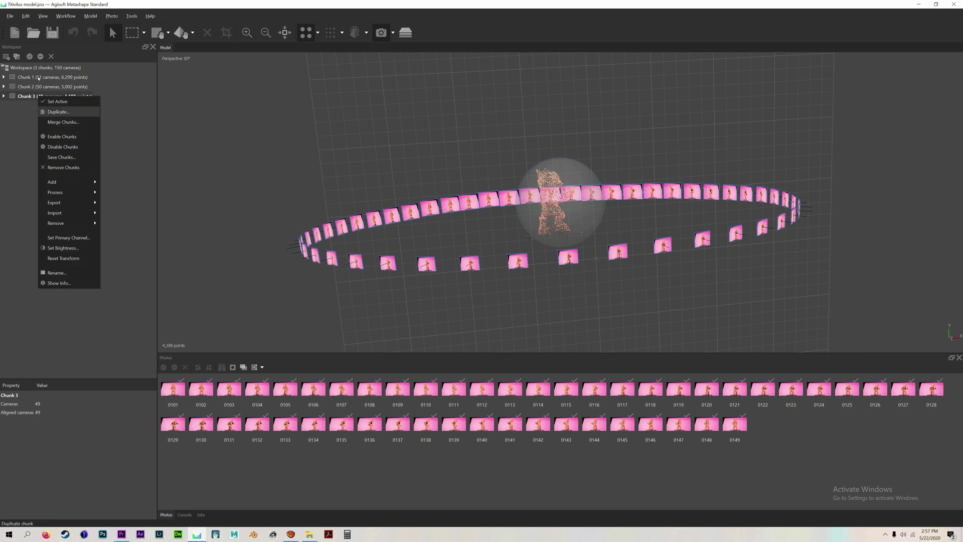
- Duplicate Chunk 3 and reset the masks with the entire workspace as the scope
left_click(57, 111)
key("Return")
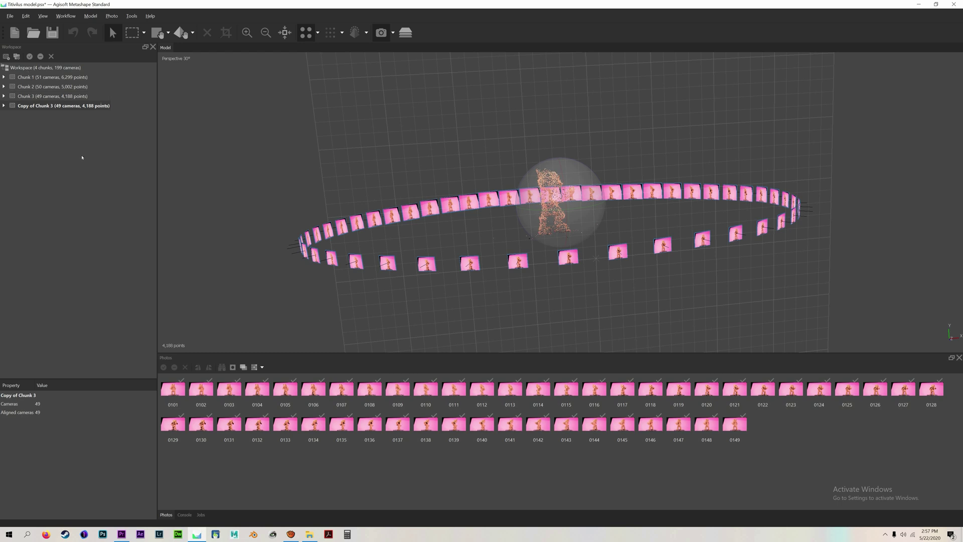
right_click(933, 391)
mouse_move(923, 320)
left_click(867, 353)
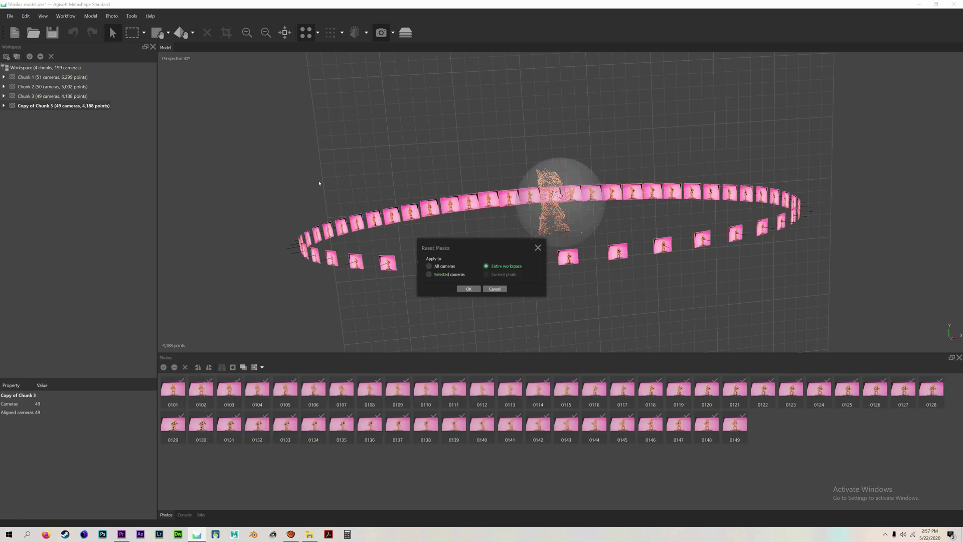
key("Return")
- Align the photos of Chunk 3's copy without masks and inspect the resulting camera positions
left_click(65, 15)
left_click(81, 48)
key("Return")
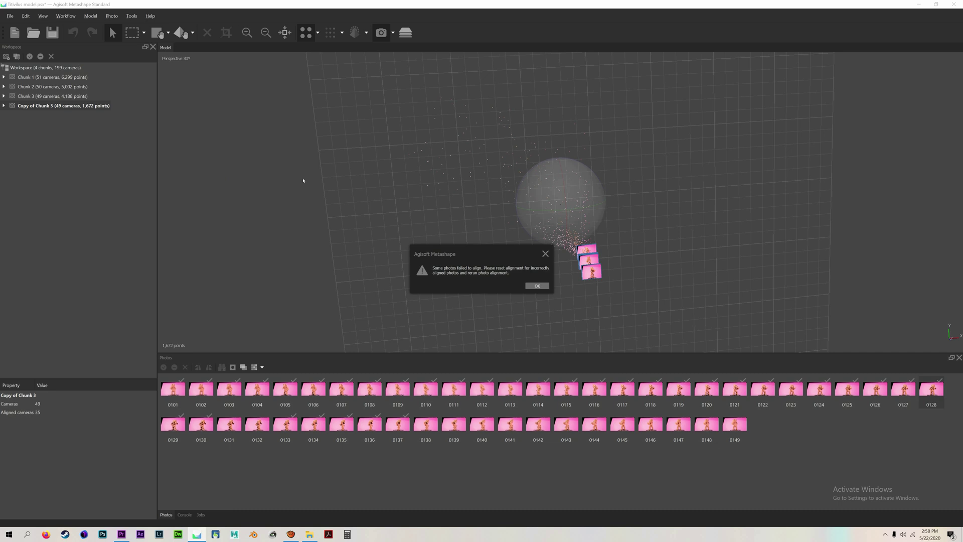
key("Return")
left_click_drag(370, 181, 360, 148)
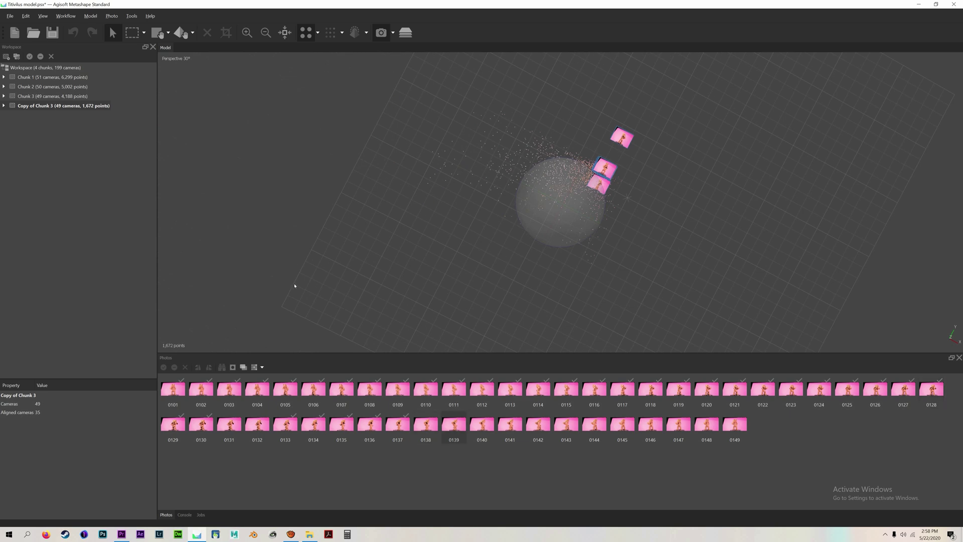
- Reset the camera alignment of photos 0133 to 0137 in the copy of Chunk 3
mouse_move(275, 462)
left_mouse_down()
mouse_move(326, 440)
mouse_move(401, 426)
left_mouse_up()
right_click(402, 426)
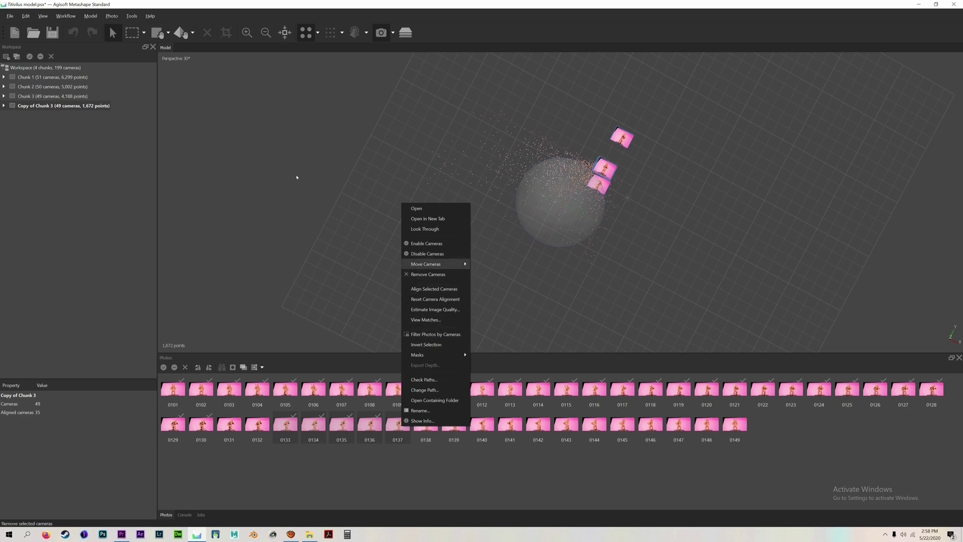
left_click(435, 299)
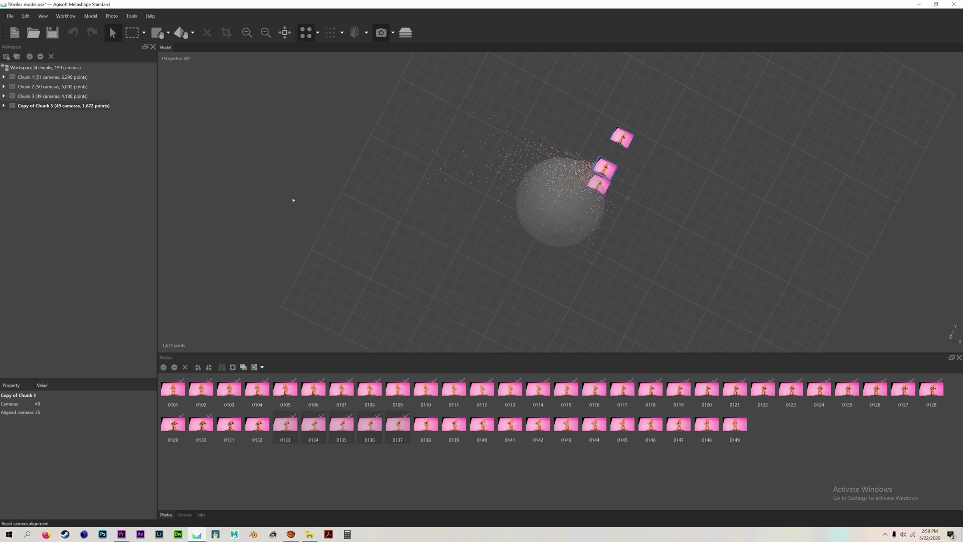
left_click(480, 285)
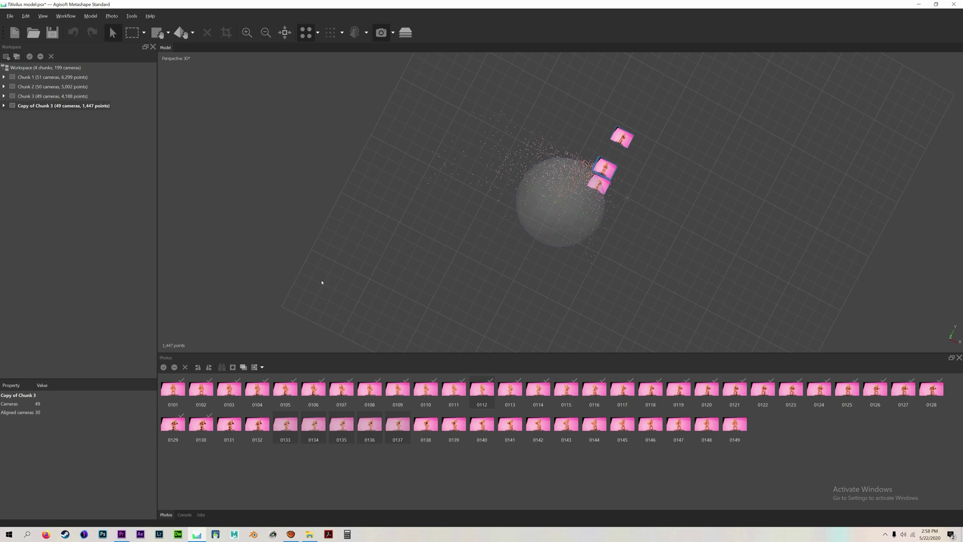
- Reset the alignment of photos 0113–0116 and 0141–0144, and realign just those selected cameras
left_click_drag(508, 465, 587, 384)
right_click(589, 382)
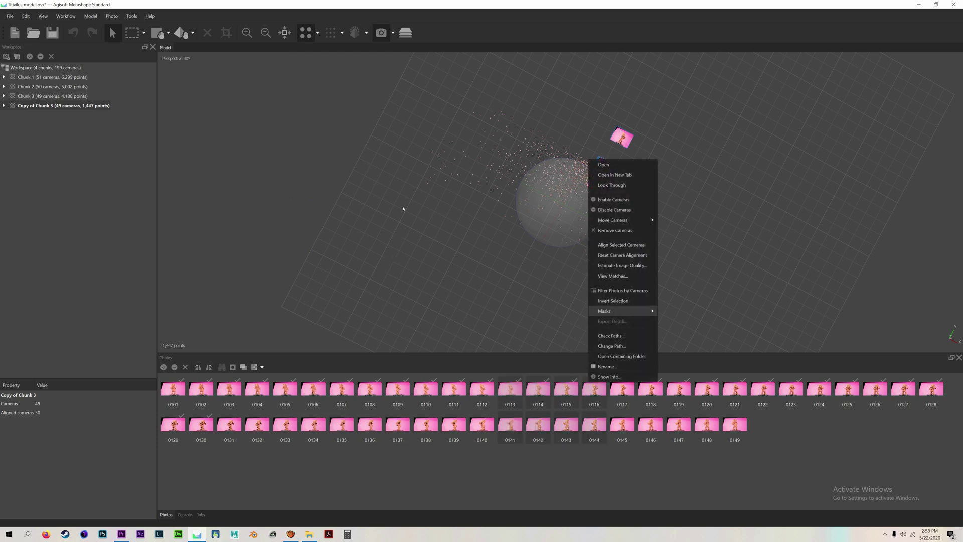
key("Return")
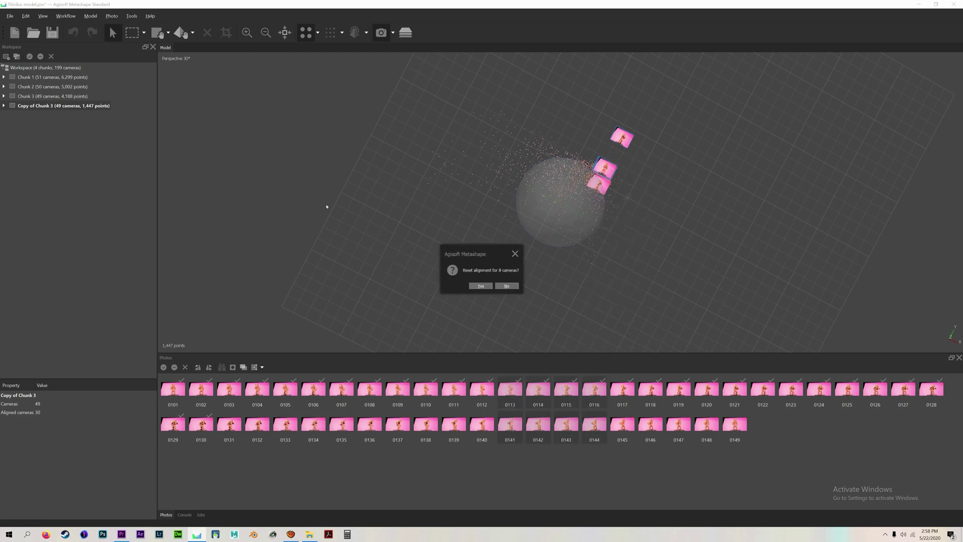
key("Return")
right_click(559, 393)
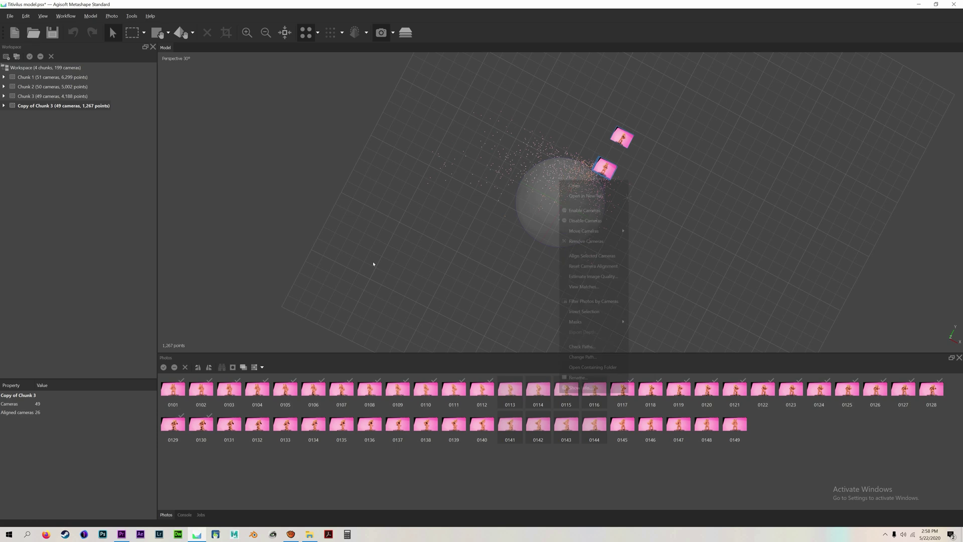
left_click(597, 255)
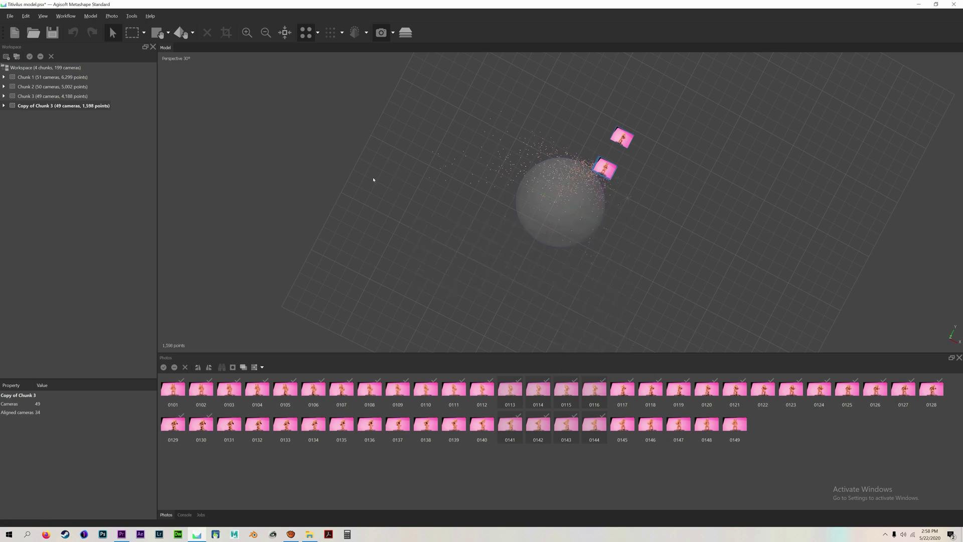
- Remove the copy of Chunk 3 from the workspace
key("Menu")
key("Down")
key("Down")
key("Down")
key("Down")
key("Down")
key("Down")
key("Down")
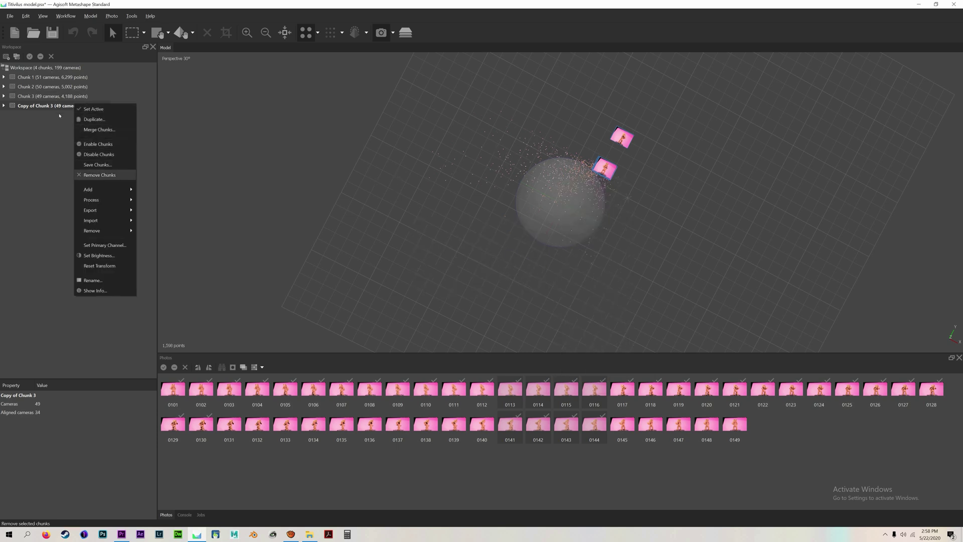
key("Return")
- Merge Chunks 1, 2 and 3 into a single chunk without merging their tie points
left_click_drag(298, 146, 466, 112)
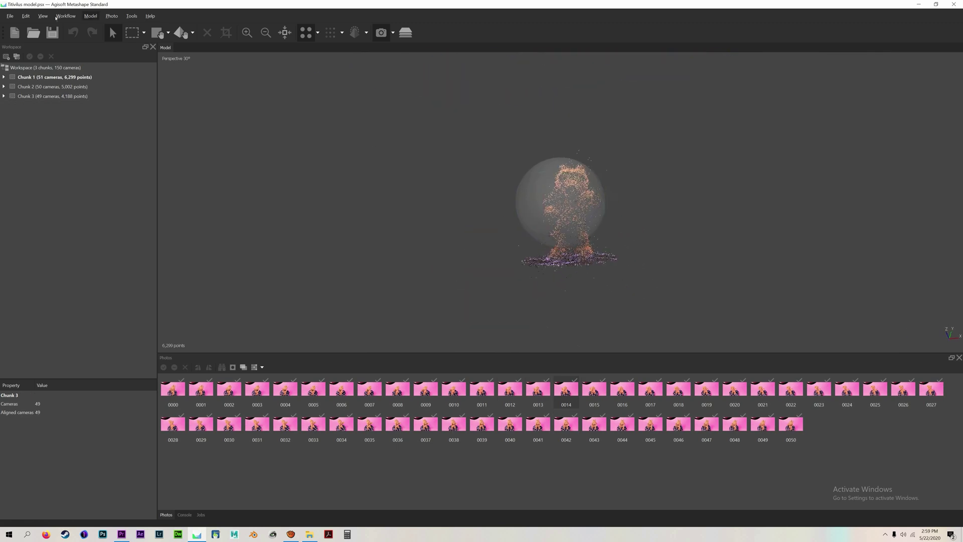
left_click(65, 15)
key("Down")
key("Down")
key("Return")
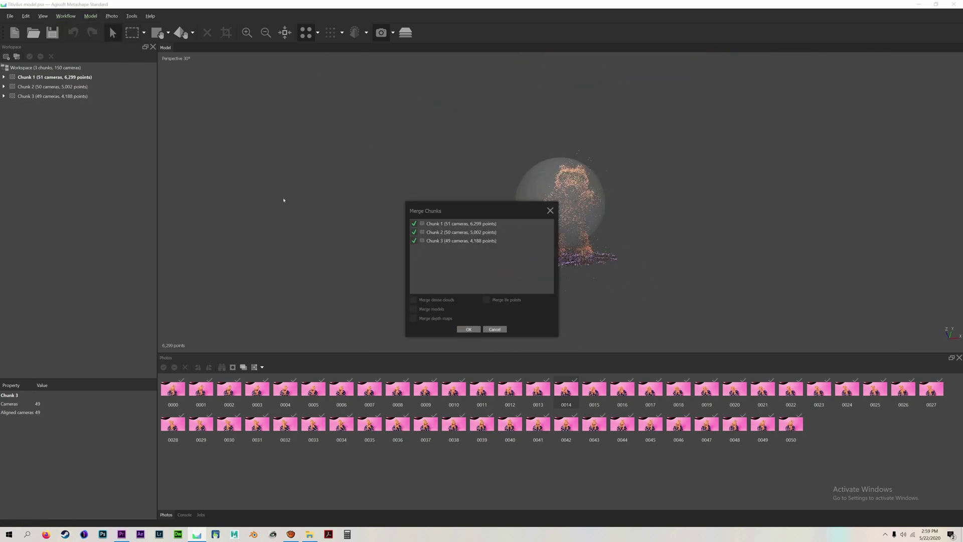
key("Return")
- Align the three source chunks and the merged chunk with each other, using a method other than Point based
scroll(335, 202, "down", 3)
mouse_move(335, 202)
left_mouse_down()
mouse_move(389, 178)
mouse_move(366, 142)
mouse_move(342, 144)
left_mouse_up()
left_click(65, 16)
left_click(76, 98)
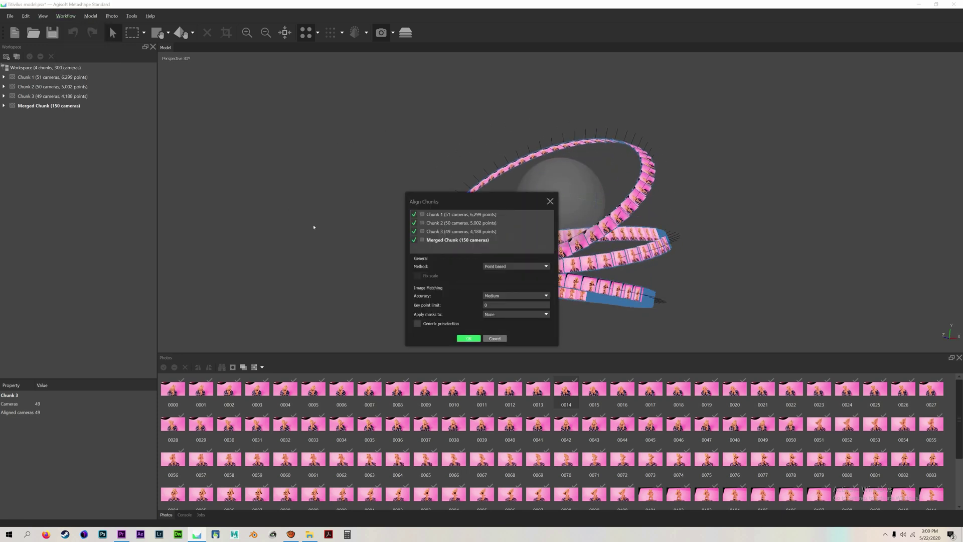
left_click(497, 266)
key("Down")
key("Return")
key("Return")
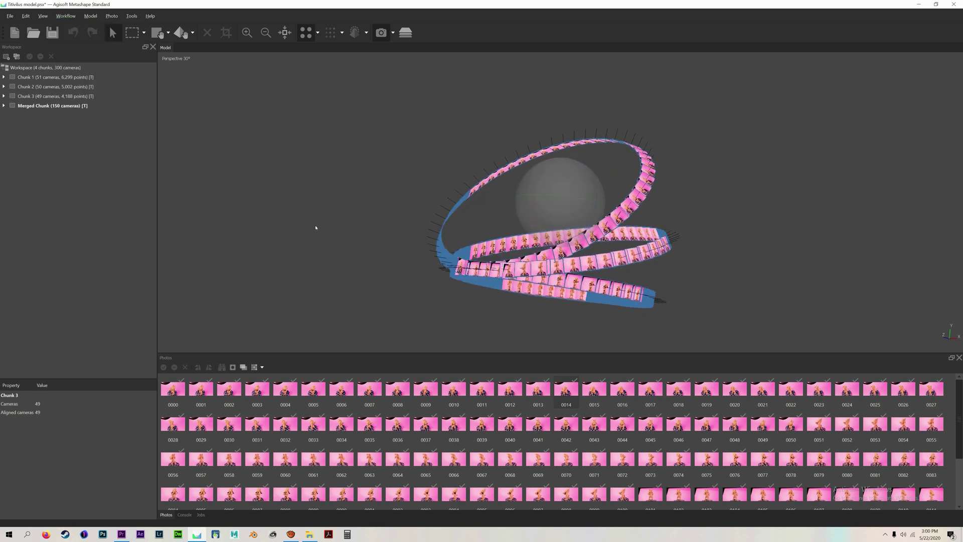
- Align the merged chunk's photos with generic and reference preselection enabled
left_click(58, 15)
left_click(75, 39)
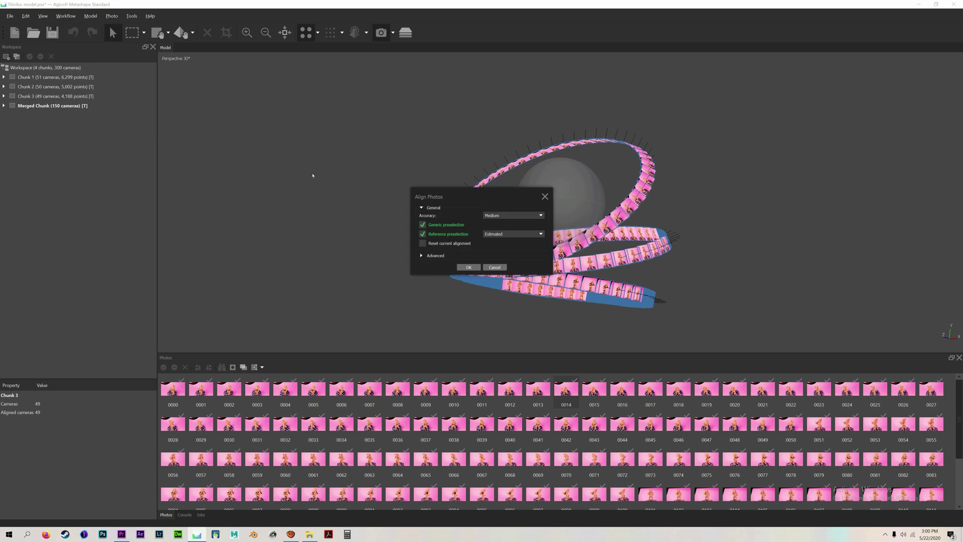
key("space")
key("Down")
key("Return")
key("Return")
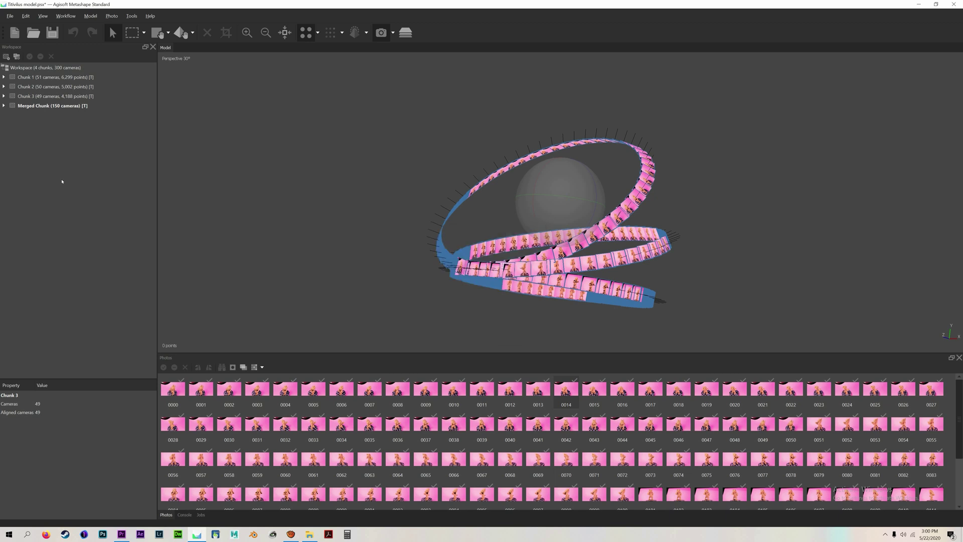
- Inspect the merged chunk's camera rings and reset the alignment of all its cameras
left_click_drag(240, 150, 441, 135)
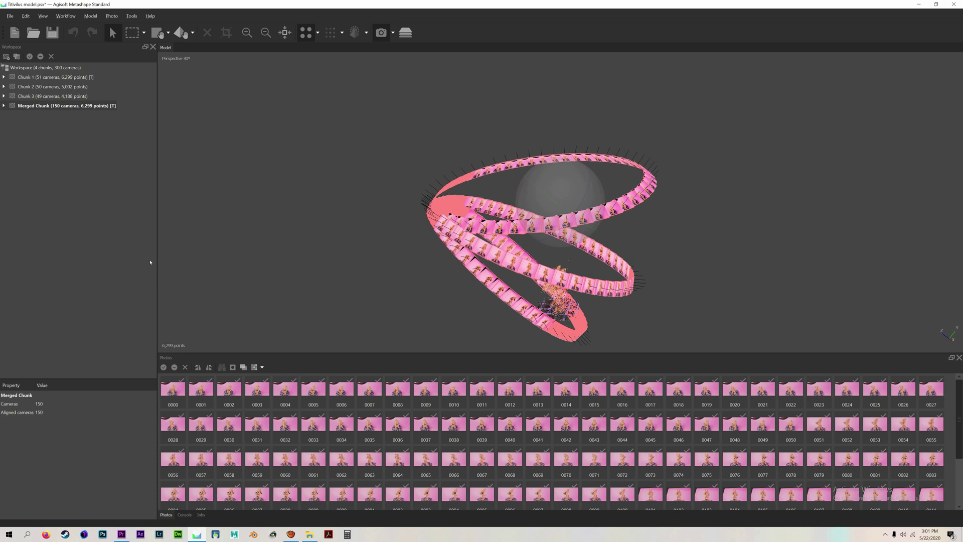
right_click(226, 390)
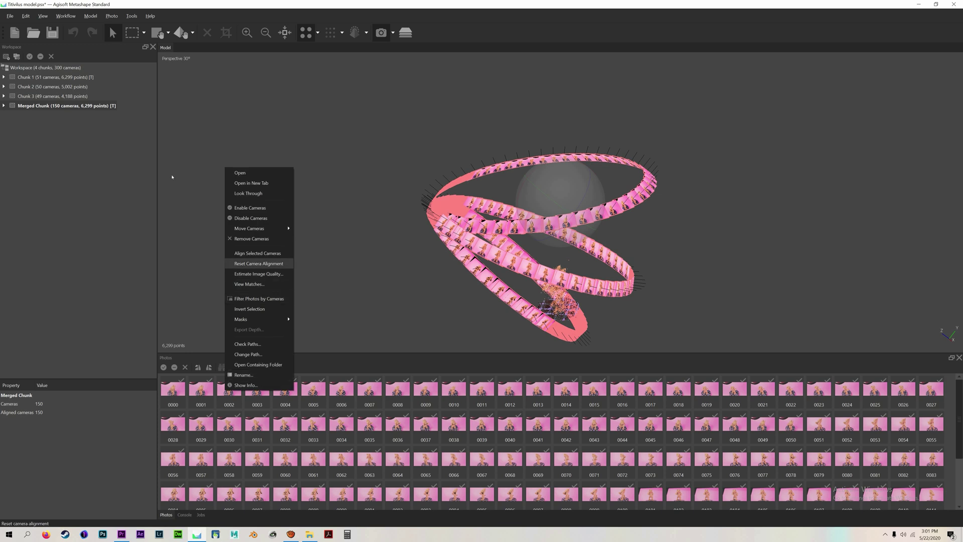
key("Return")
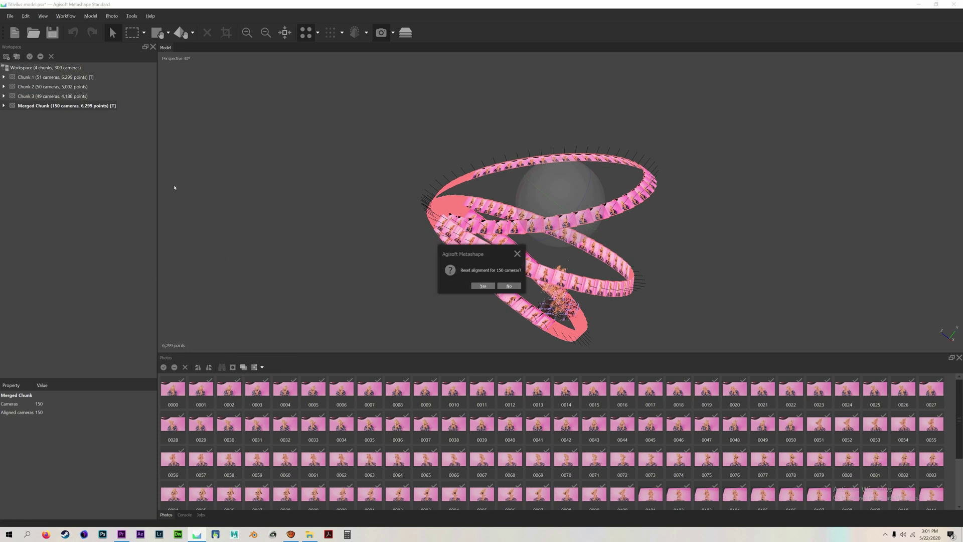
key("Return")
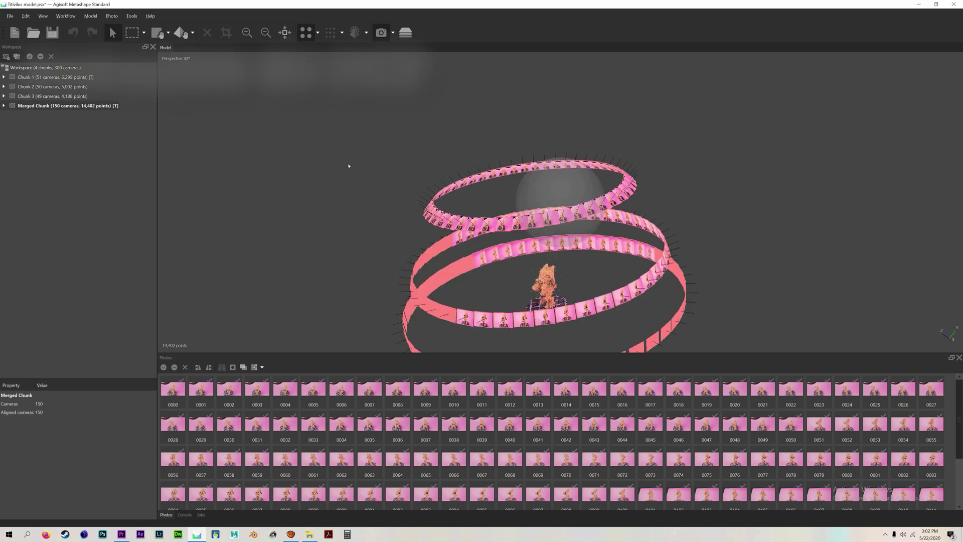
- Build the merged chunk's dense cloud at Medium quality with Aggressive depth filtering
left_click_drag(348, 164, 379, 133)
scroll(379, 133, "up", 10)
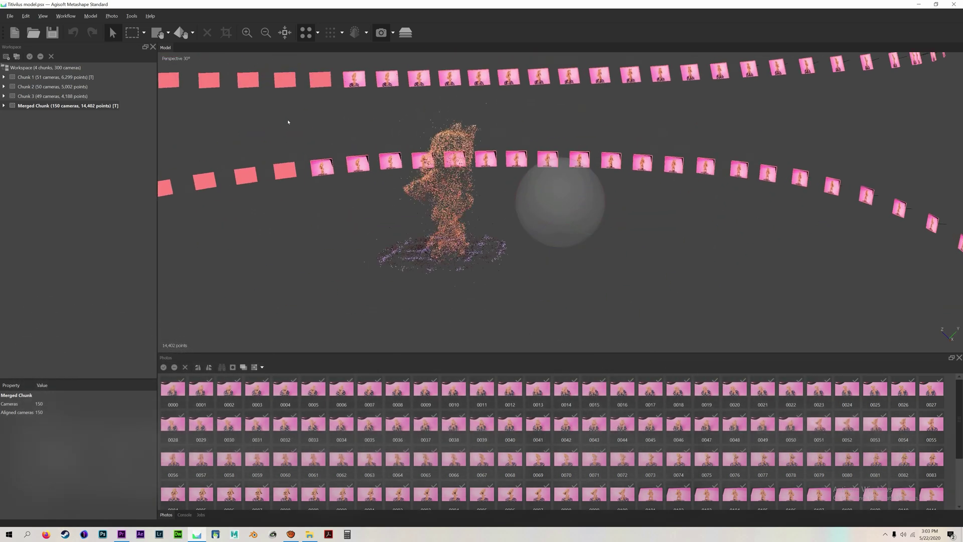
left_click(66, 15)
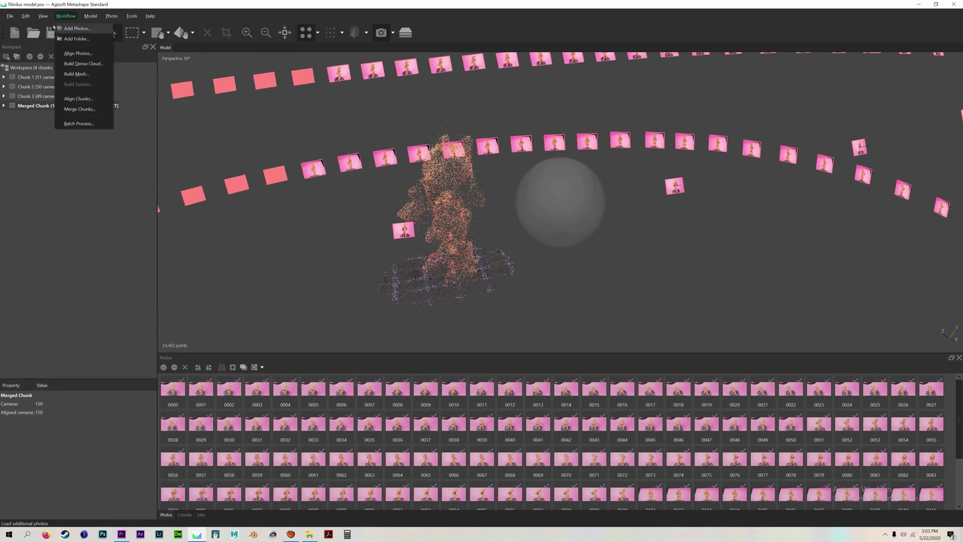
key("Return")
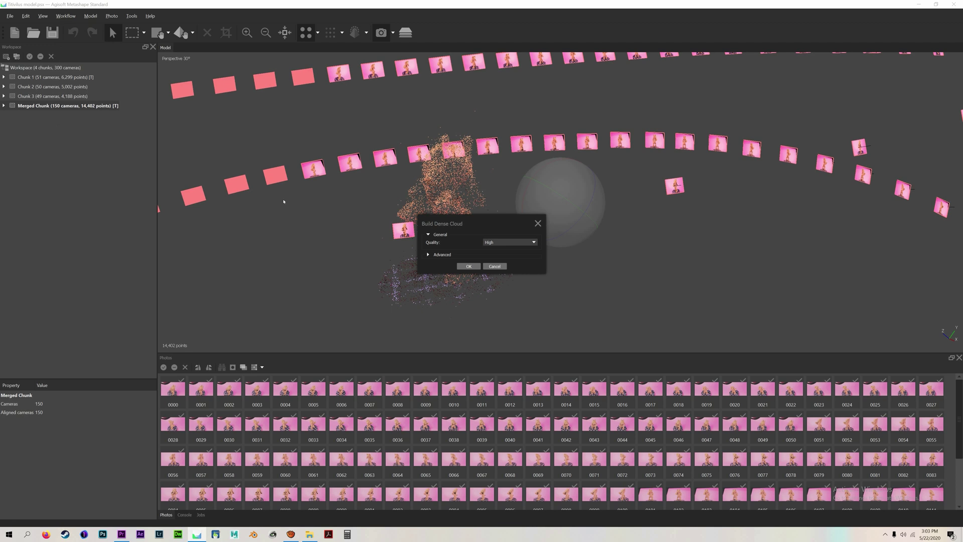
left_click(510, 242)
left_click(503, 262)
left_click(435, 254)
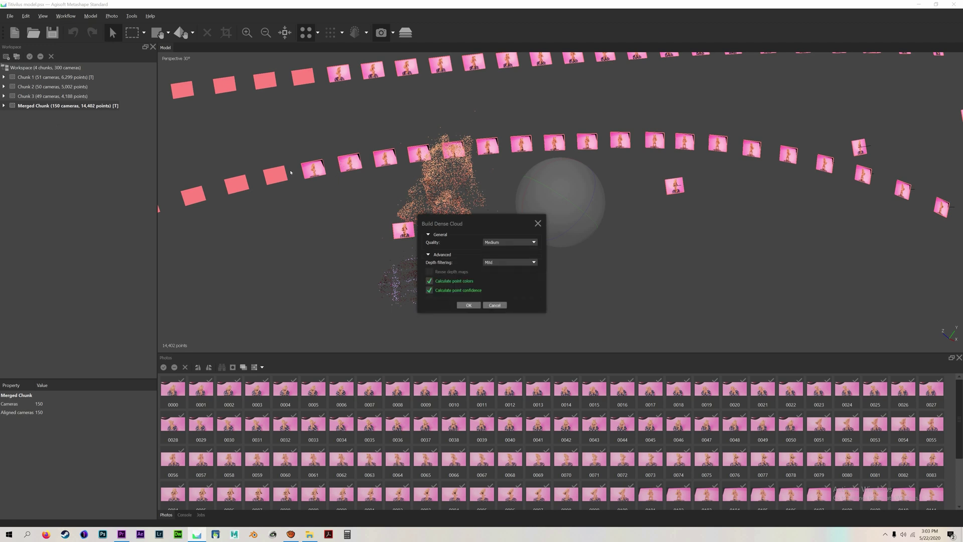
key("alt+Down")
key("Down")
key("Down")
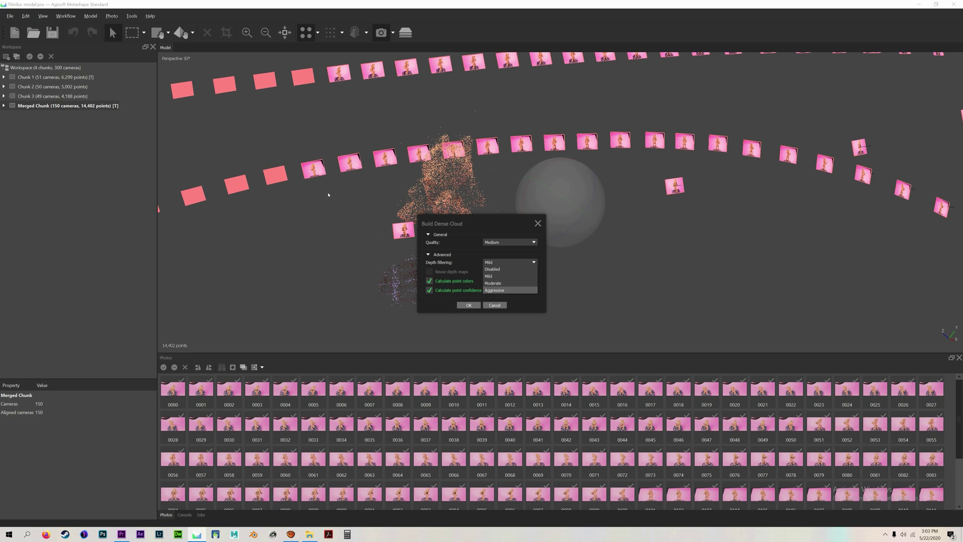
key("Return")
key("Return")
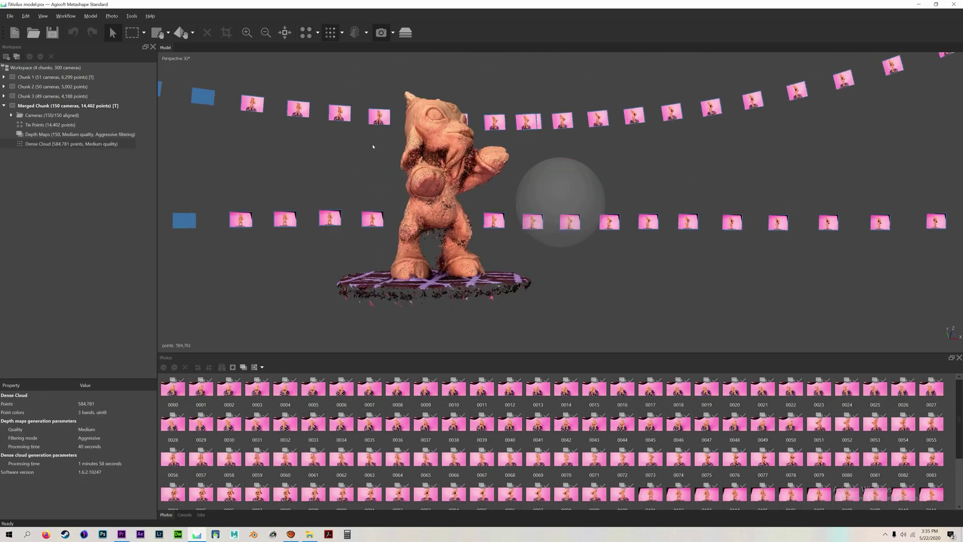
- Inspect the dense cloud up close and delete stray points around the figurine using Free-Form Selection
scroll(280, 121, "up", 5)
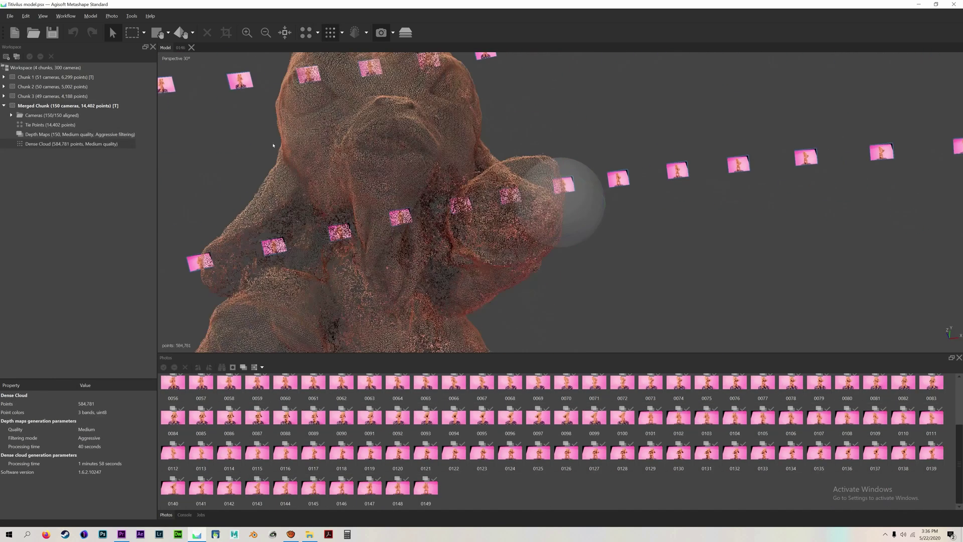
left_click_drag(273, 146, 363, 171)
scroll(359, 164, "down", 2)
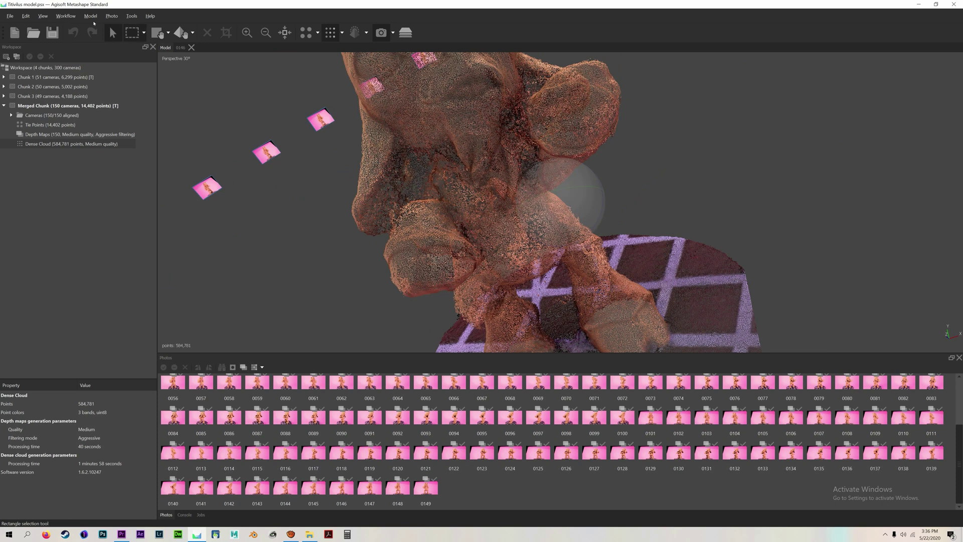
left_click(143, 32)
key("Down")
key("Down")
key("Down")
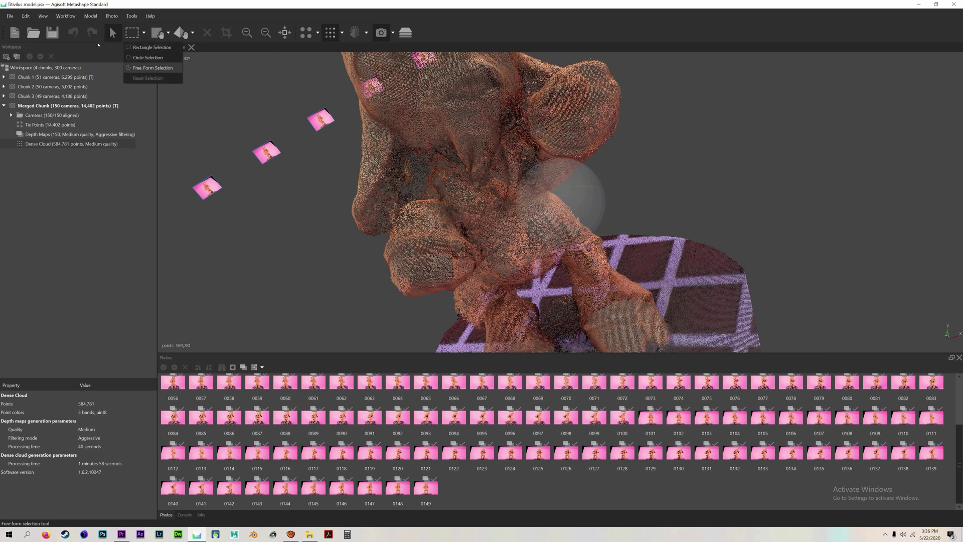
left_click(150, 68)
middle_click_drag(271, 172, 239, 178)
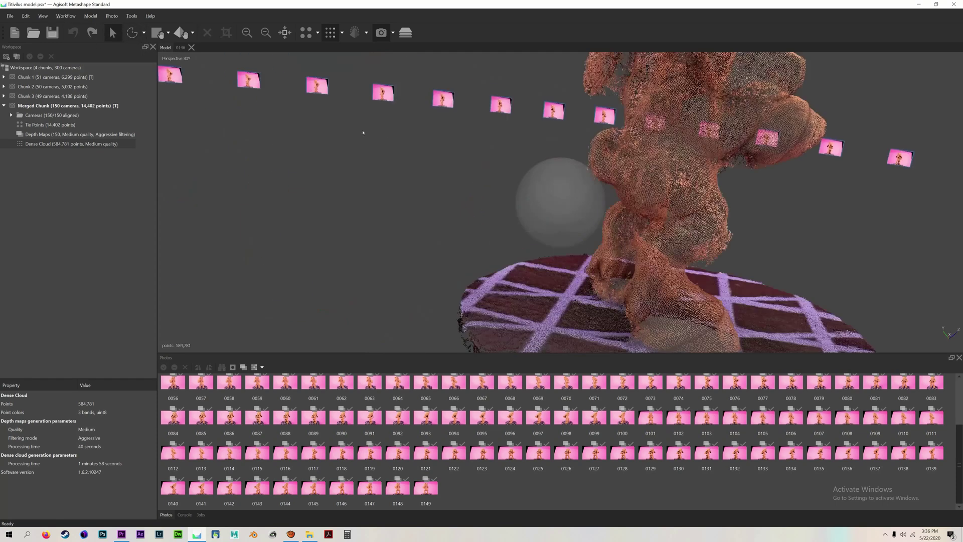
mouse_move(363, 133)
left_mouse_down()
mouse_move(364, 155)
mouse_move(346, 138)
left_mouse_up()
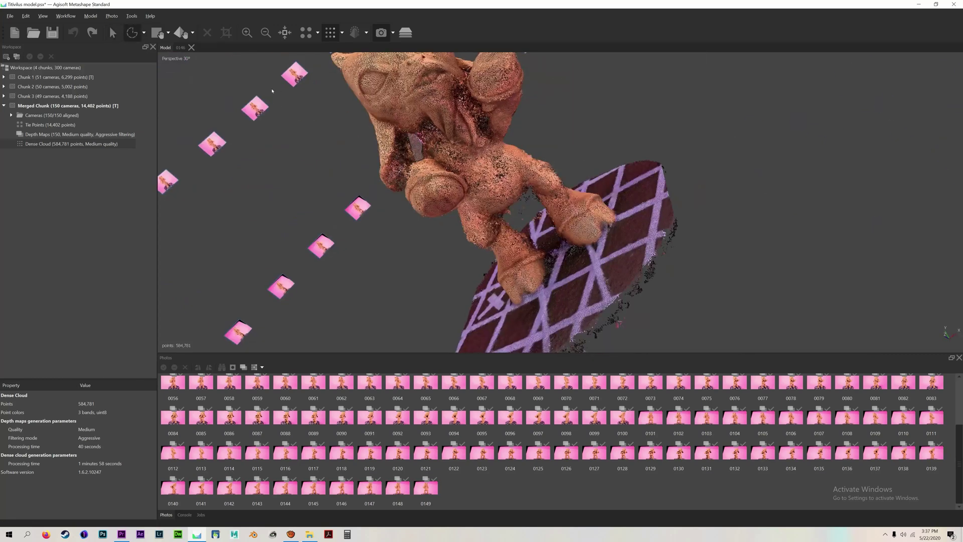
key("Delete")
key("space")
- Delete the bulk of the turntable disc's points beneath the figurine's feet in the dense cloud
left_click_drag(359, 134, 372, 201)
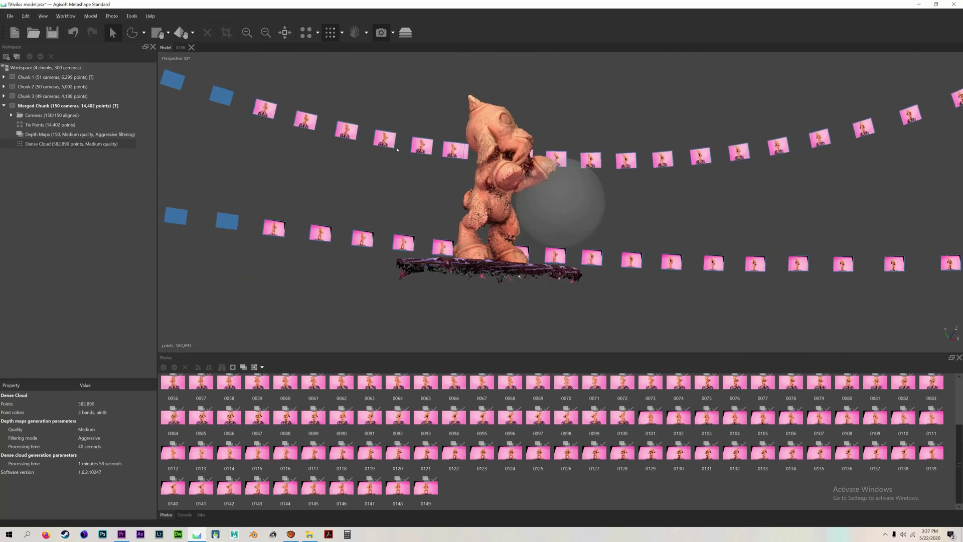
left_click_drag(411, 137, 391, 137)
key("Delete")
key("space")
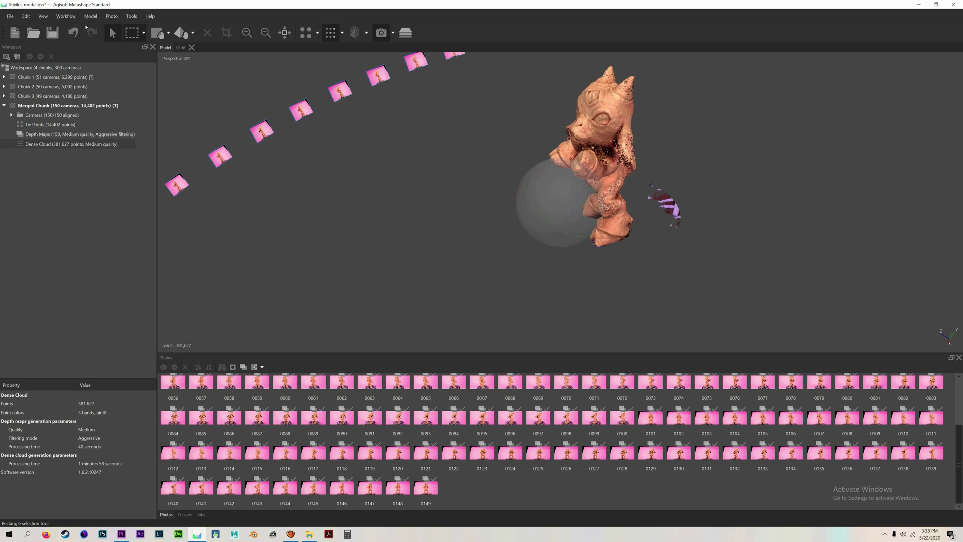
- Delete the remaining stray and turntable points around the figurine in the dense cloud, checking it from several angles
key("space")
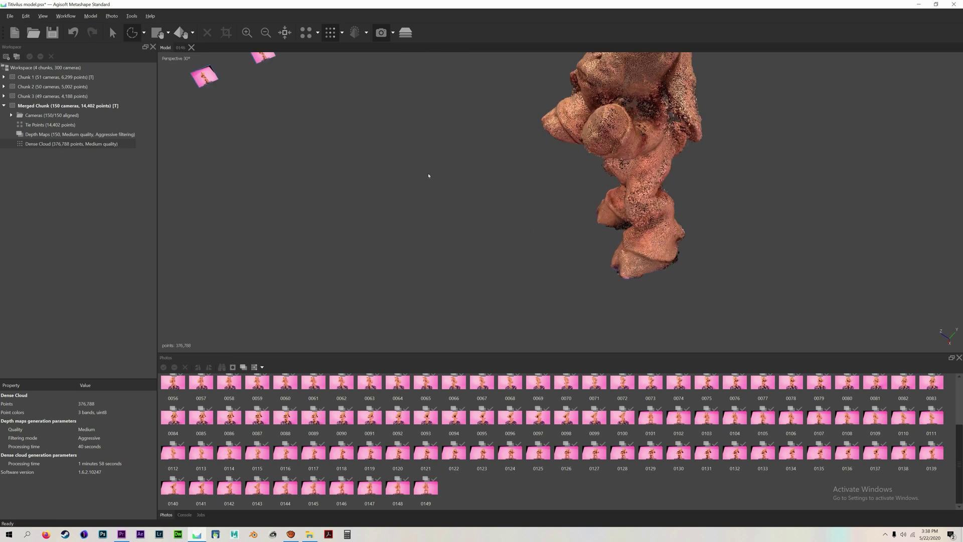
key("Delete")
key("space")
mouse_move(428, 176)
left_mouse_down()
mouse_move(386, 144)
mouse_move(351, 164)
mouse_move(352, 144)
mouse_move(331, 174)
mouse_move(338, 108)
mouse_move(321, 97)
mouse_move(355, 111)
mouse_move(305, 90)
mouse_move(361, 111)
mouse_move(353, 129)
mouse_move(290, 105)
mouse_move(315, 122)
left_mouse_up()
key("space")
key("ctrl+z")
key("Delete")
key("v")
key("Delete")
key("m")
key("space")
key("Delete")
key("space")
mouse_move(315, 122)
left_mouse_down()
mouse_move(384, 155)
mouse_move(400, 136)
mouse_move(386, 121)
left_mouse_up()
key("space")
mouse_move(386, 120)
left_mouse_down()
mouse_move(404, 125)
mouse_move(369, 107)
mouse_move(363, 146)
mouse_move(351, 125)
left_mouse_up()
key("Delete")
key("space")
- Open the mesh-building settings for the merged chunk
key("alt+m")
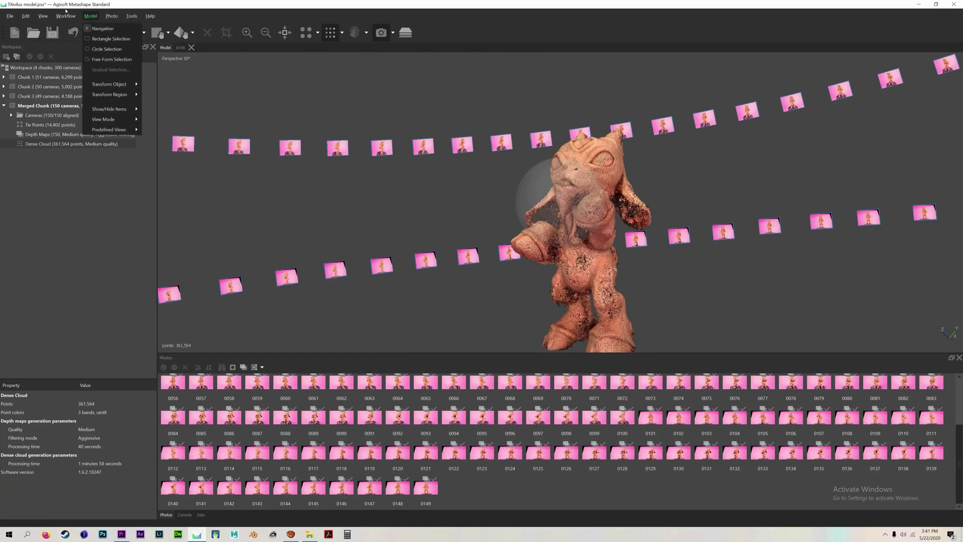
mouse_move(106, 15)
key("Left")
key("Left")
key("Down")
key("Down")
key("Down")
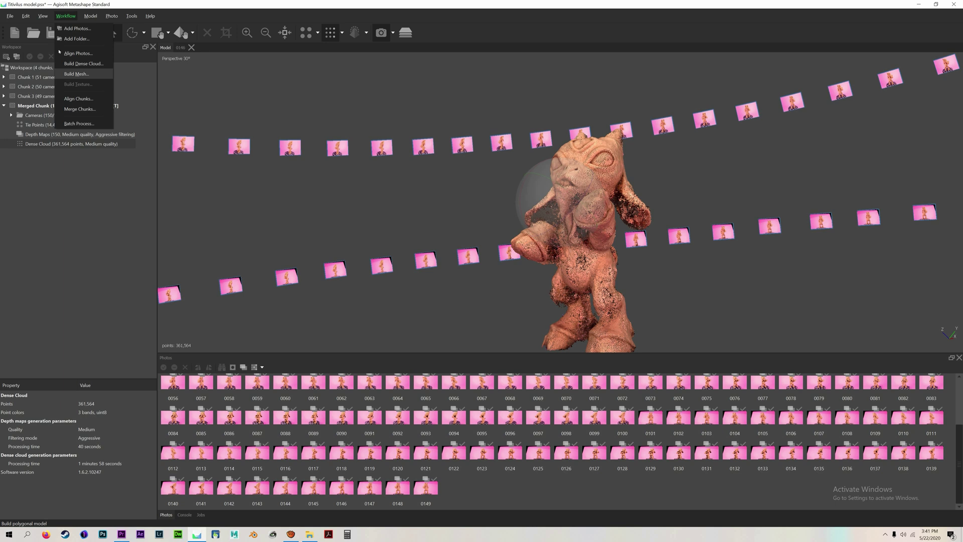
key("Return")
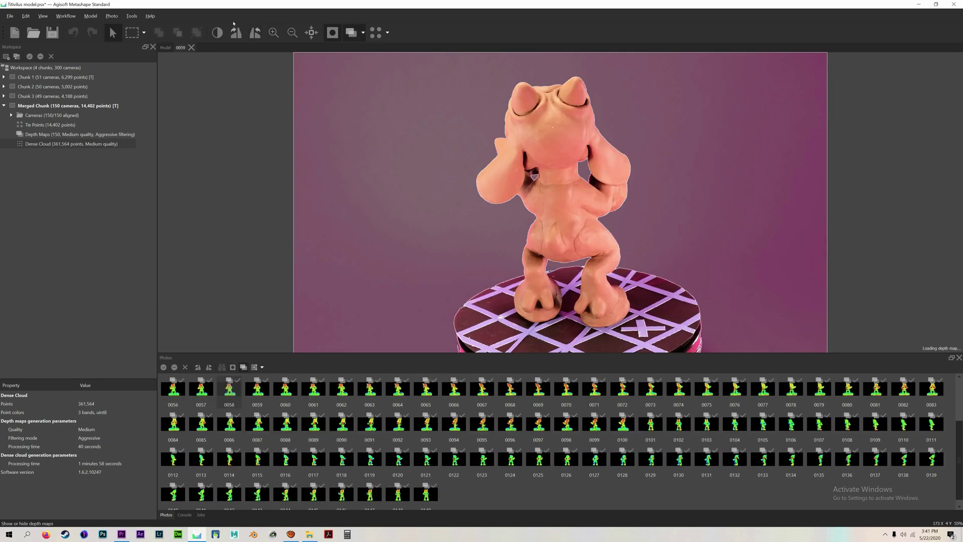
- Examine the depth maps overlaid on the merged chunk's photos, going through them one after another
key("Page_Down")
key("Page_Down")
key("Page_Down")
key("Page_Down")
key("Page_Down")
key("Page_Down")
key("Page_Down")
key("Page_Down")
key("Page_Down")
key("Page_Down")
key("Page_Down")
key("Page_Down")
key("Page_Down")
key("Page_Down")
key("Page_Down")
key("Page_Down")
key("Page_Down")
key("Page_Down")
key("Page_Down")
key("Page_Down")
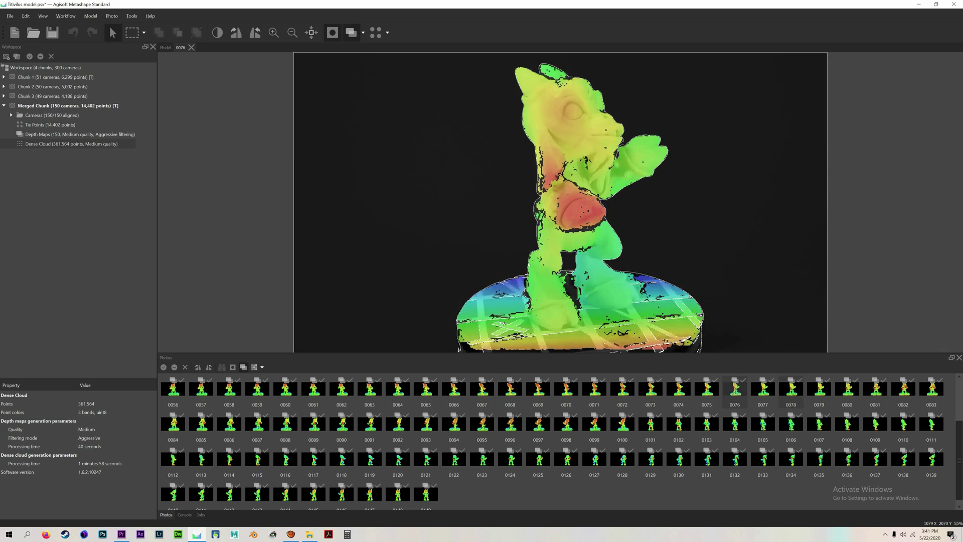
key("Page_Down")
key("Page_Down")
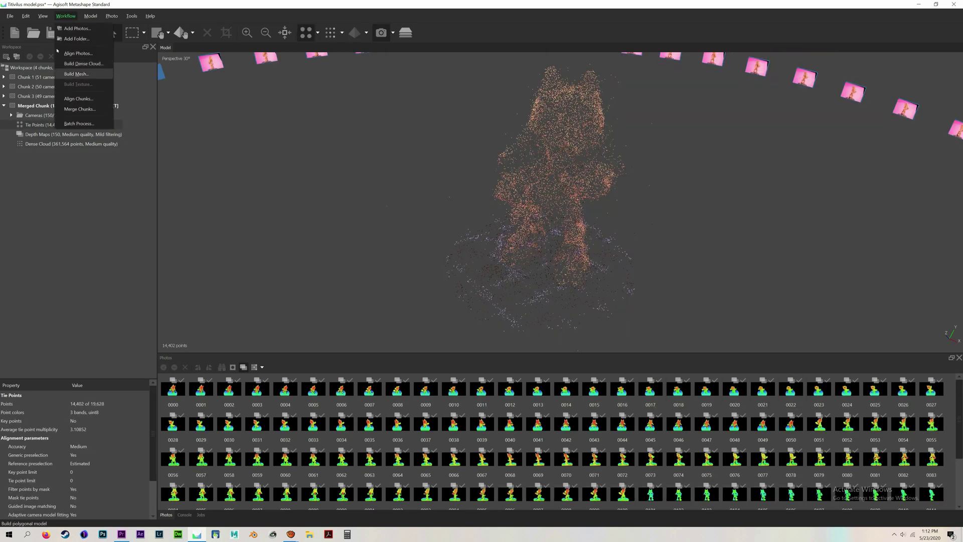
- Build a mesh of the merged chunk from the depth maps at Medium quality with Medium face count
left_click(58, 74)
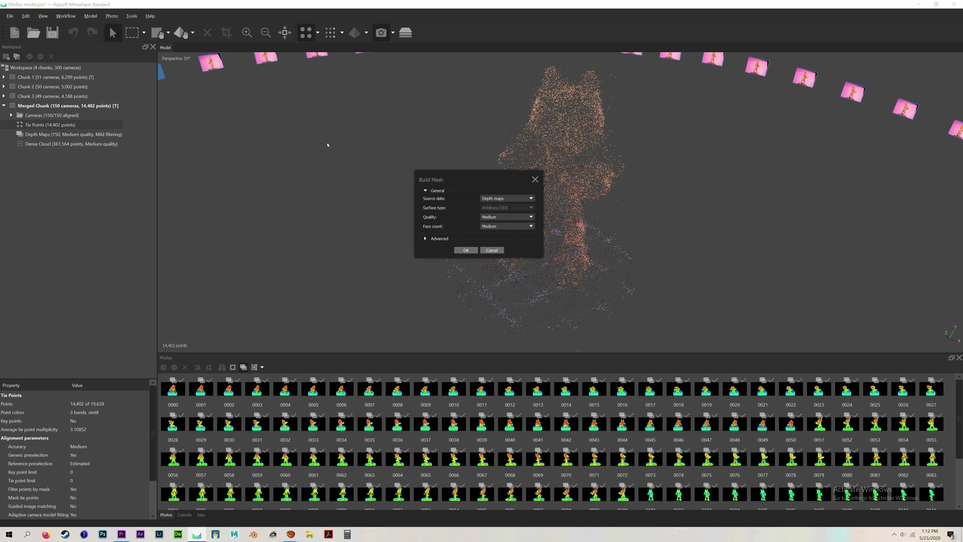
left_click(507, 216)
left_click(506, 237)
left_click(426, 238)
left_click(425, 238)
left_click(465, 249)
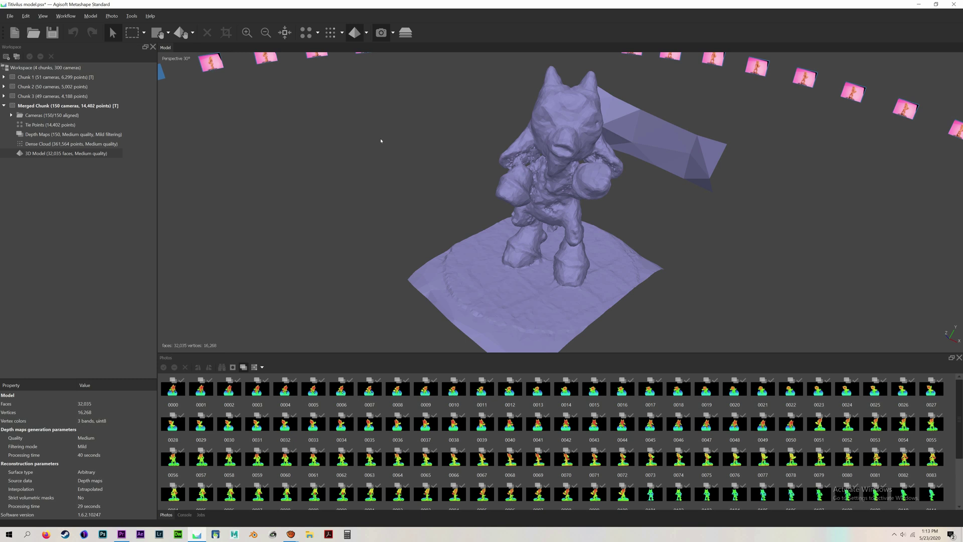
- Inspect the mesh built from depth maps, viewing the figurine and its base from several sides
mouse_move(381, 140)
left_mouse_down()
mouse_move(391, 149)
mouse_move(371, 150)
left_mouse_up()
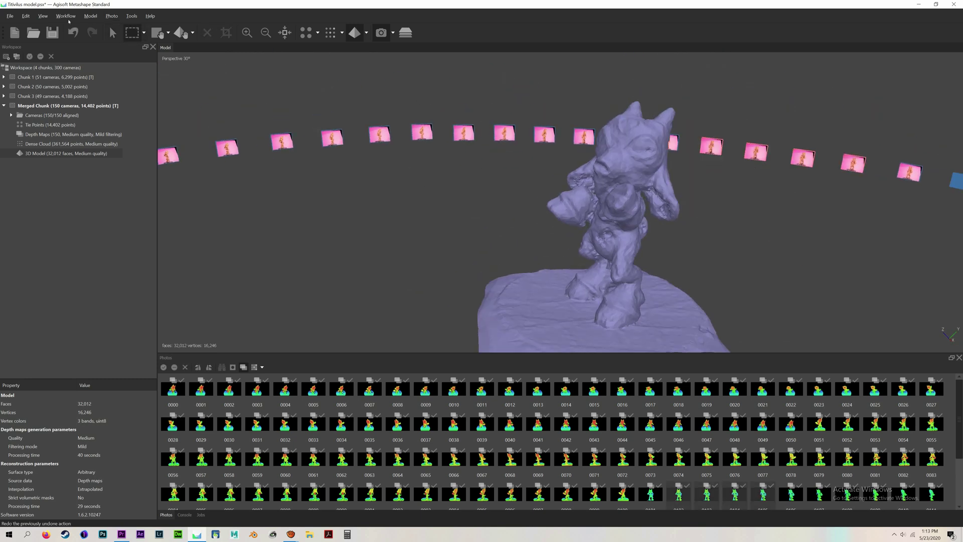
left_click(113, 32)
left_click_drag(382, 185, 426, 193)
left_click_drag(351, 141, 421, 156)
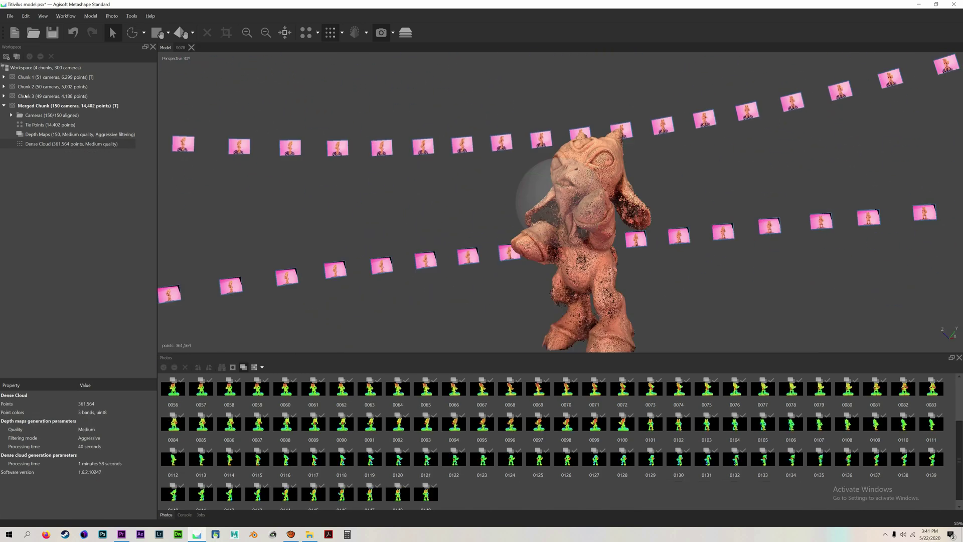
- Build a mesh from the dense cloud with Arbitrary (3D) surface type, Medium (60,000) face count and interpolation enabled
left_click(55, 13)
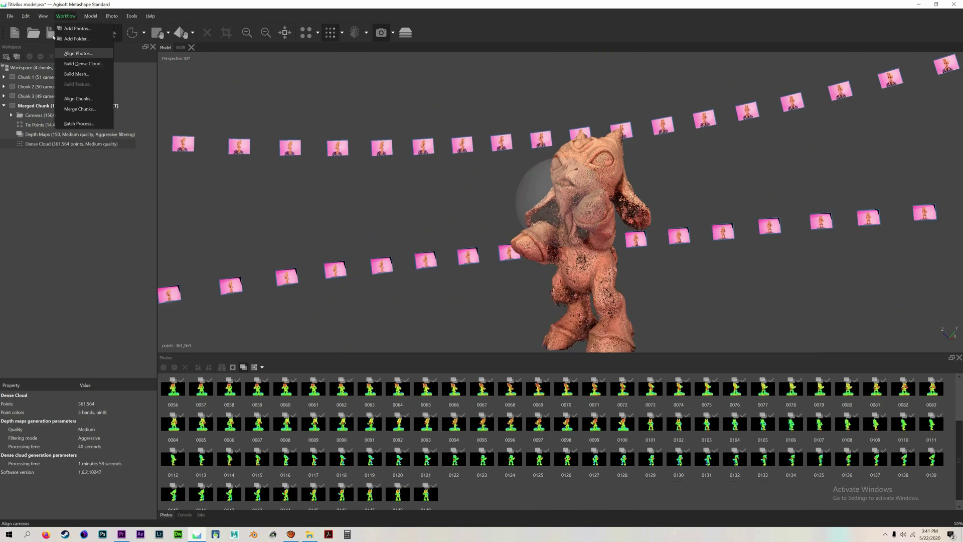
left_click(77, 74)
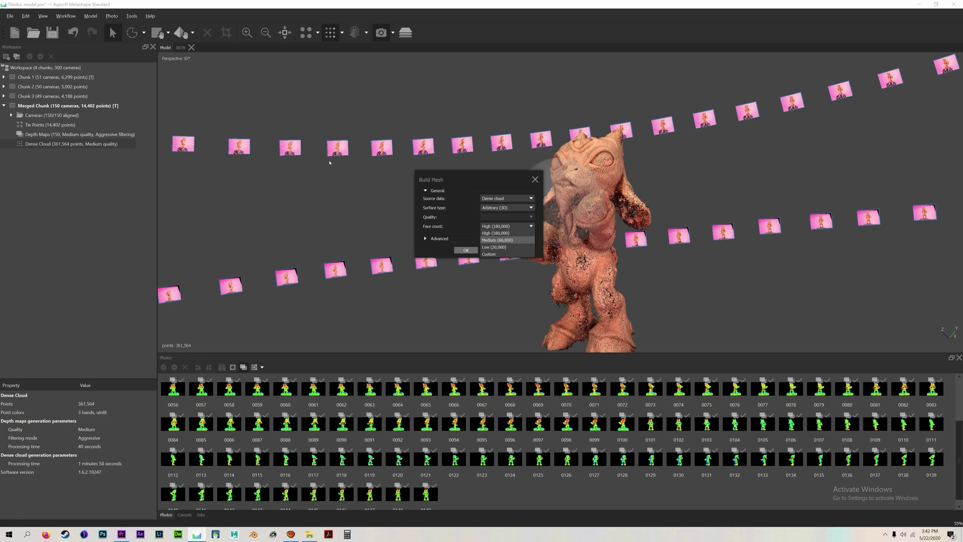
left_click(425, 238)
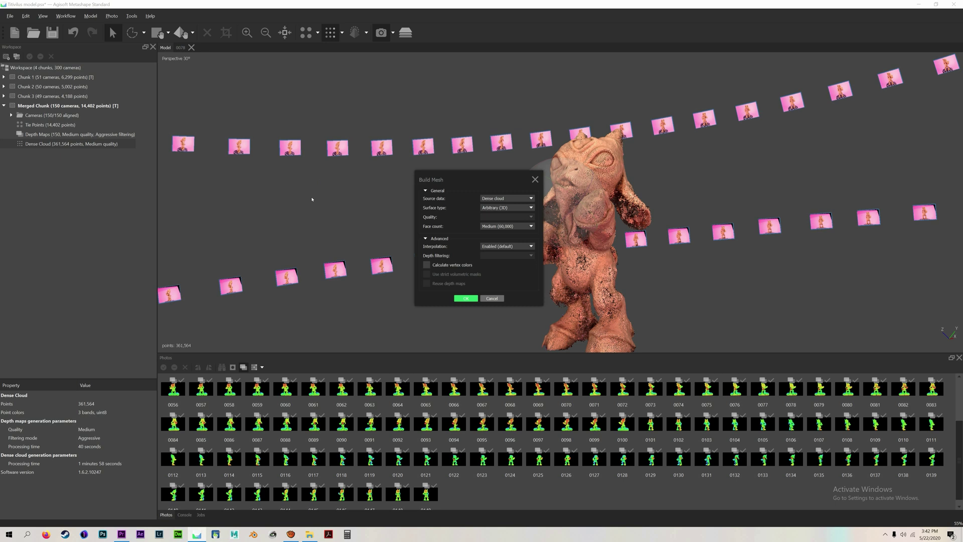
key("Return")
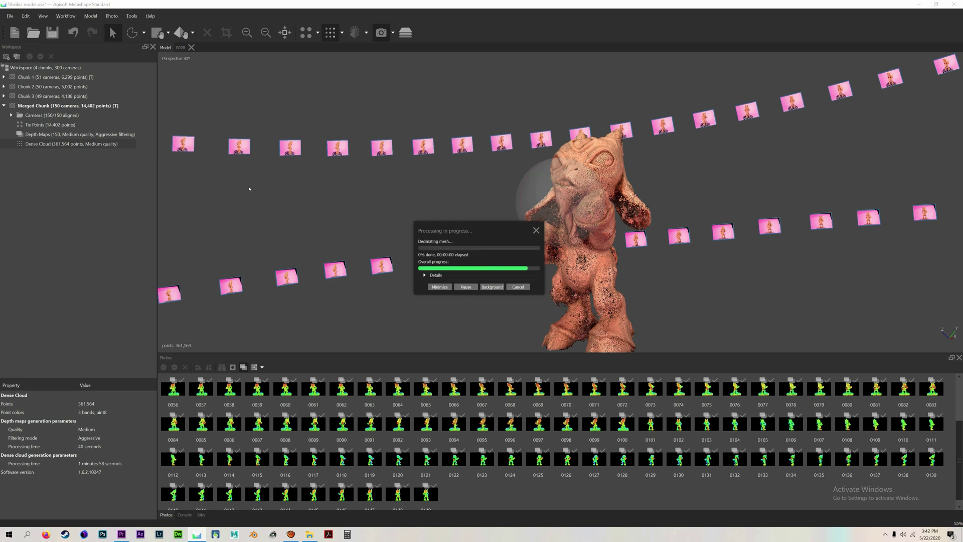
left_click_drag(373, 125, 265, 131)
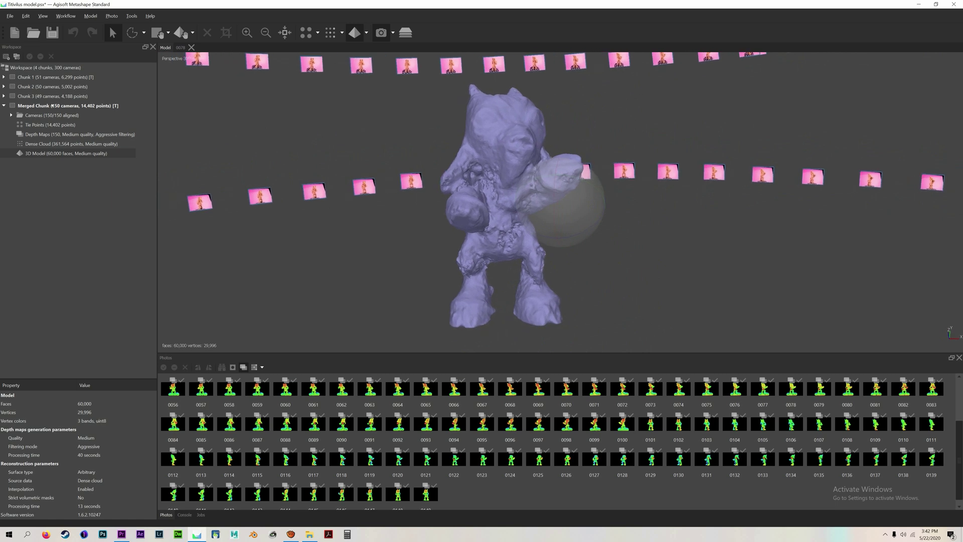
- Review the general and advanced mesh-building options once more
key("alt+w")
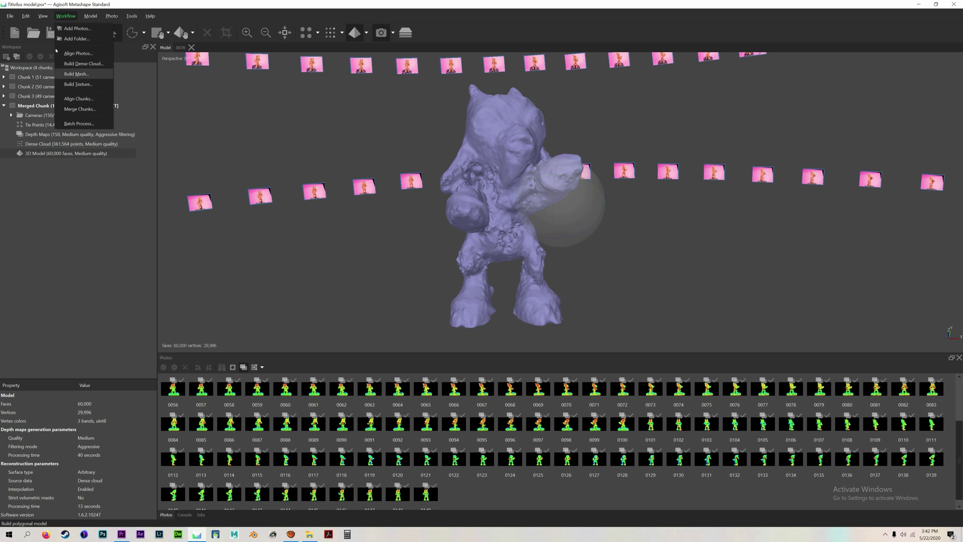
key("Return")
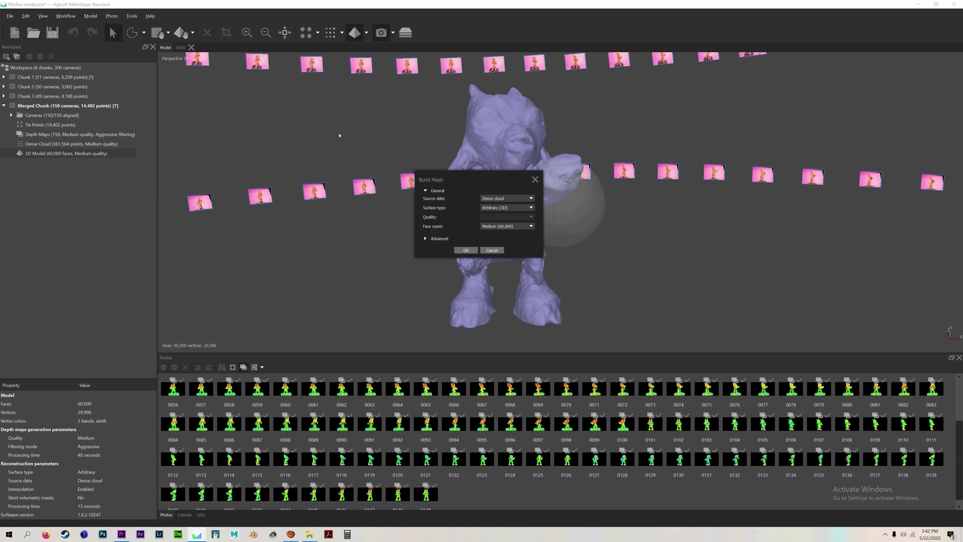
key("space")
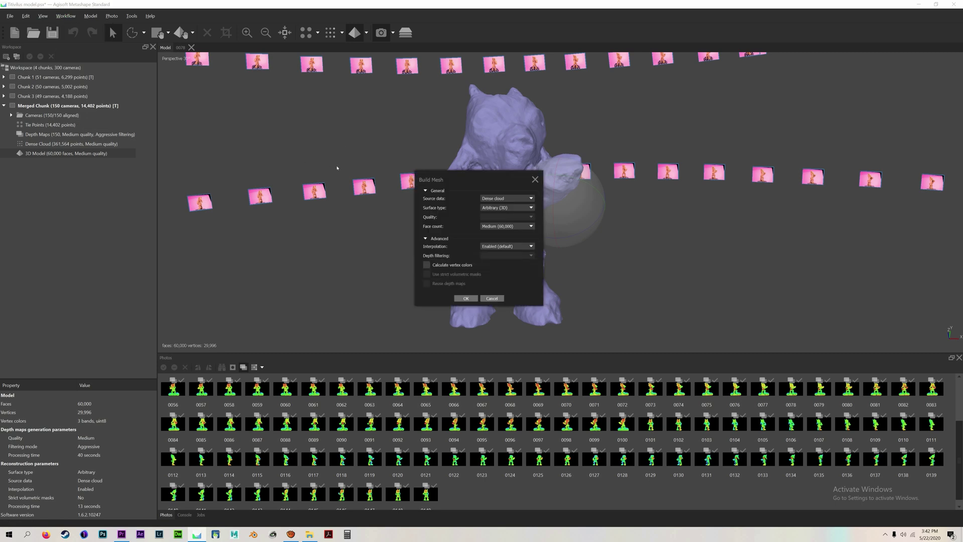
key("Return")
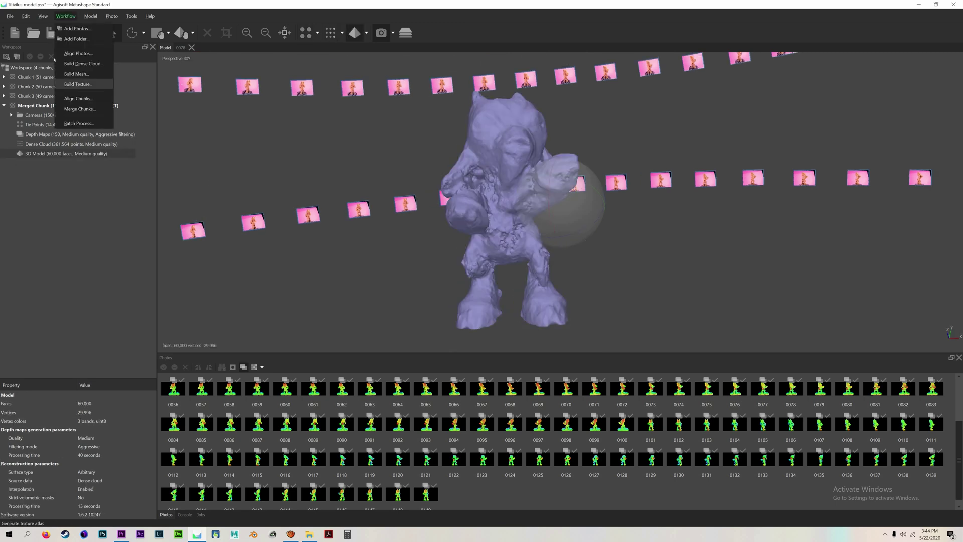
- Build a 4096 diffuse texture from the images with Generic mapping, Average blending and hole filling, and inspect the textured figurine
left_click(80, 85)
left_click(78, 84)
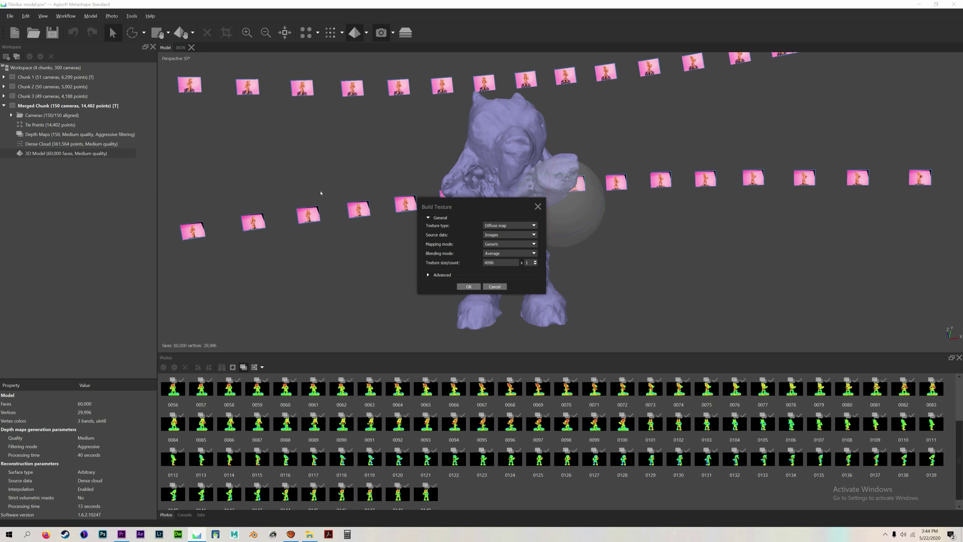
left_click(441, 274)
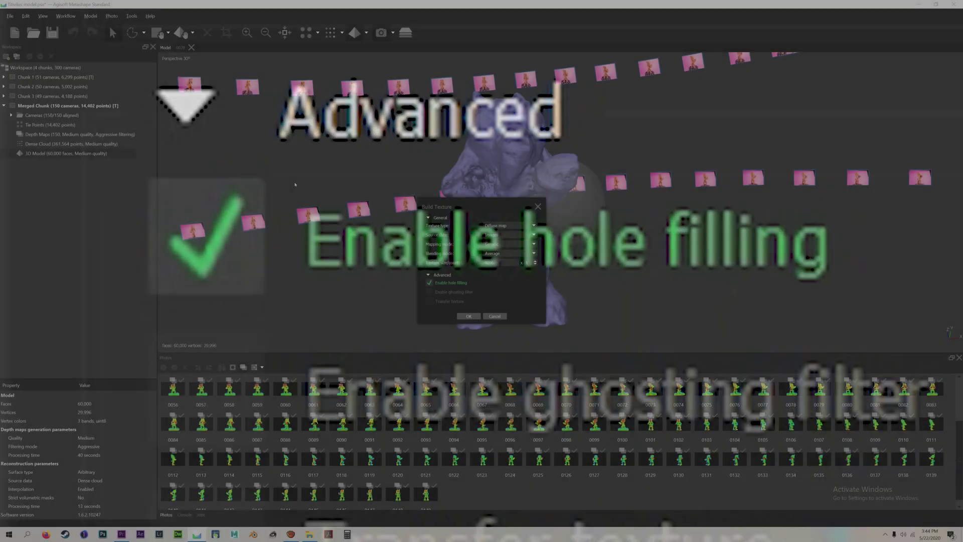
key("Return")
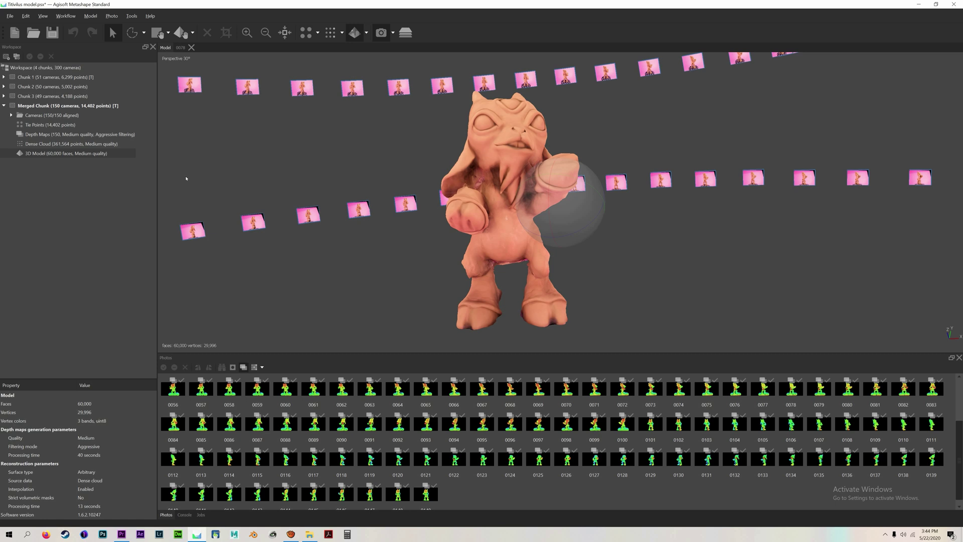
left_click_drag(185, 176, 358, 127)
scroll(333, 161, "up", 5)
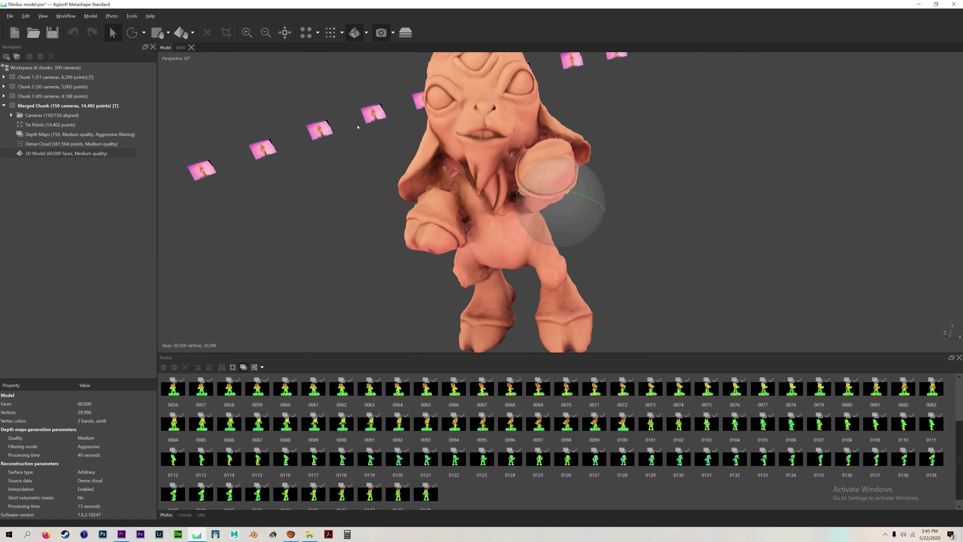
- Open the Skull.psx project from the model folder inside the 3d directory's Skull folder
left_click(10, 16)
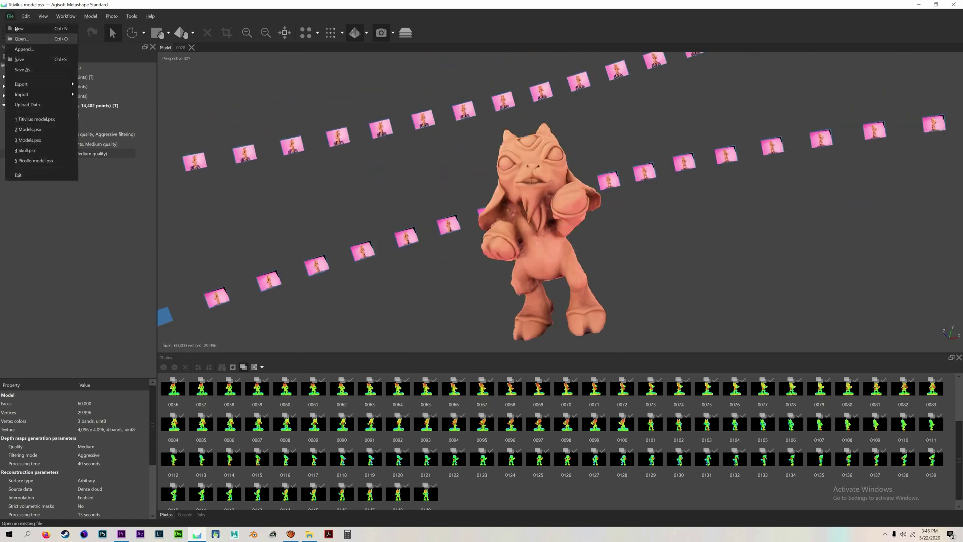
left_click(23, 36)
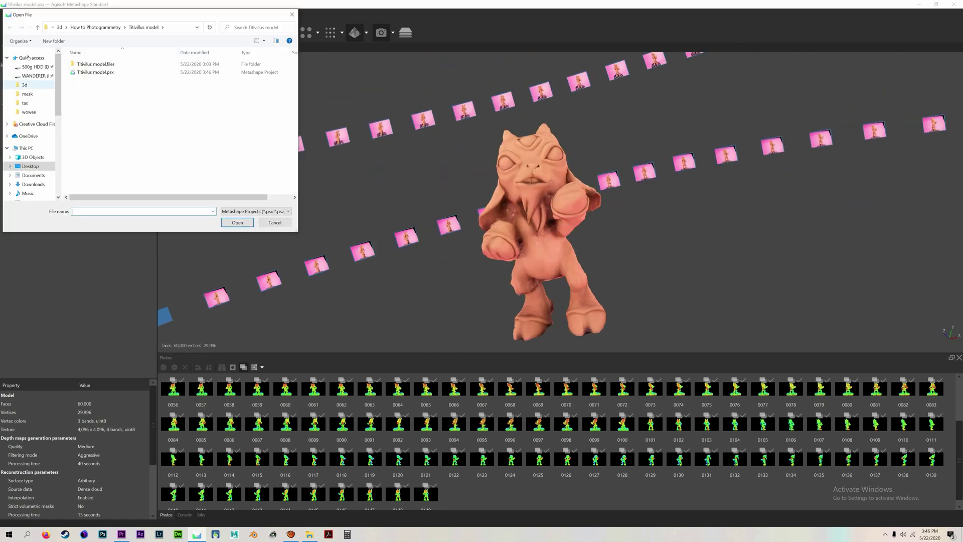
left_click(25, 85)
double_click(226, 74)
double_click(85, 79)
double_click(134, 75)
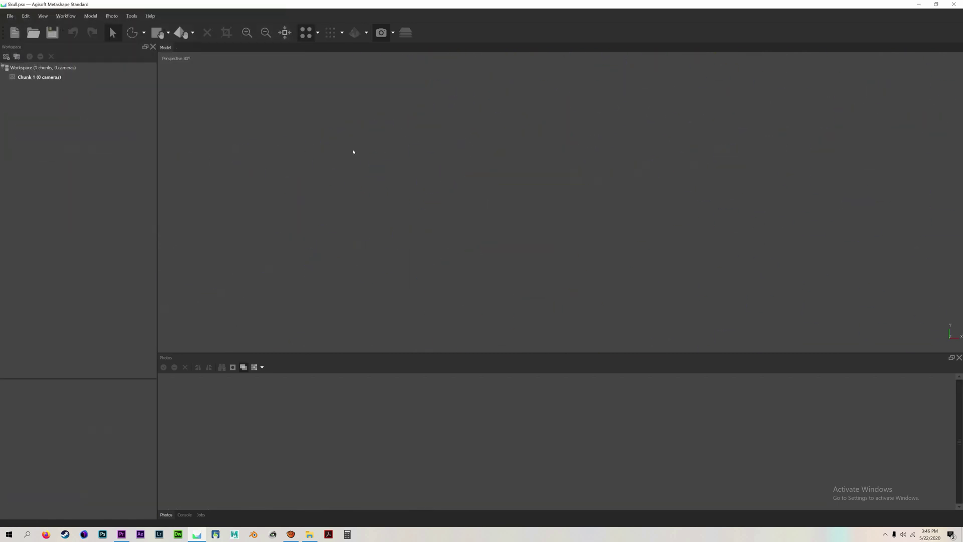
scroll(314, 159, "down", 7)
scroll(350, 160, "up", 4)
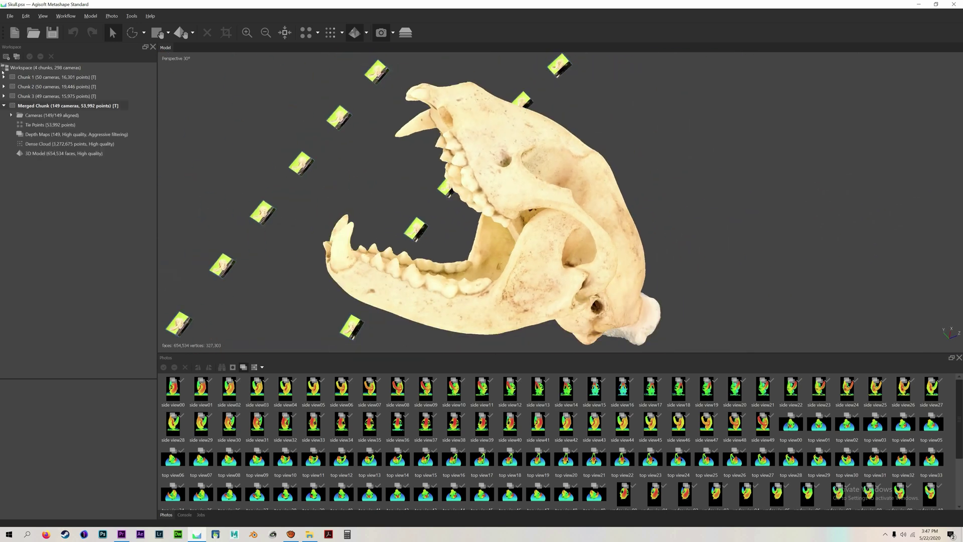
- View the skull's merged chunk as tie points, as a dense cloud and as the finished 3D model
double_click(50, 124)
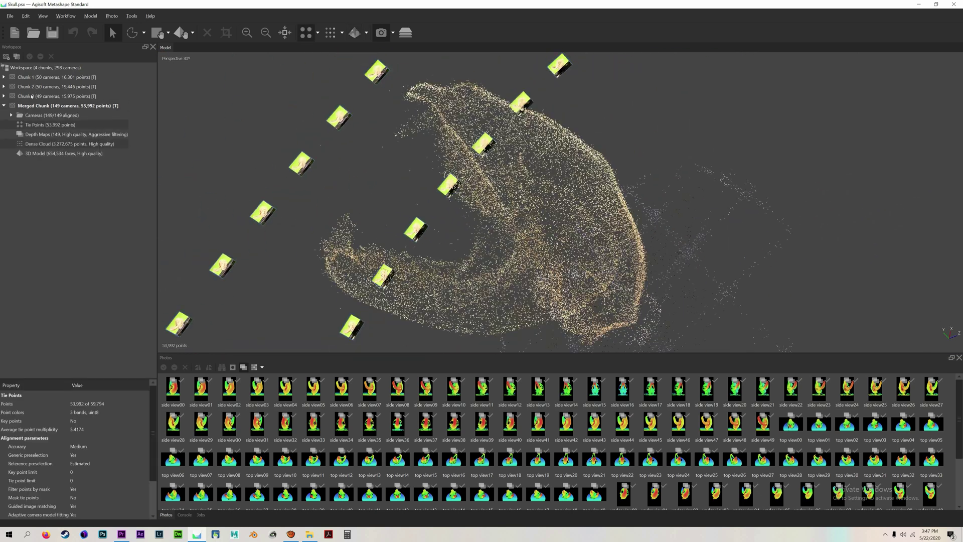
key("Down")
double_click(50, 143)
left_click_drag(342, 164, 267, 104)
double_click(63, 153)
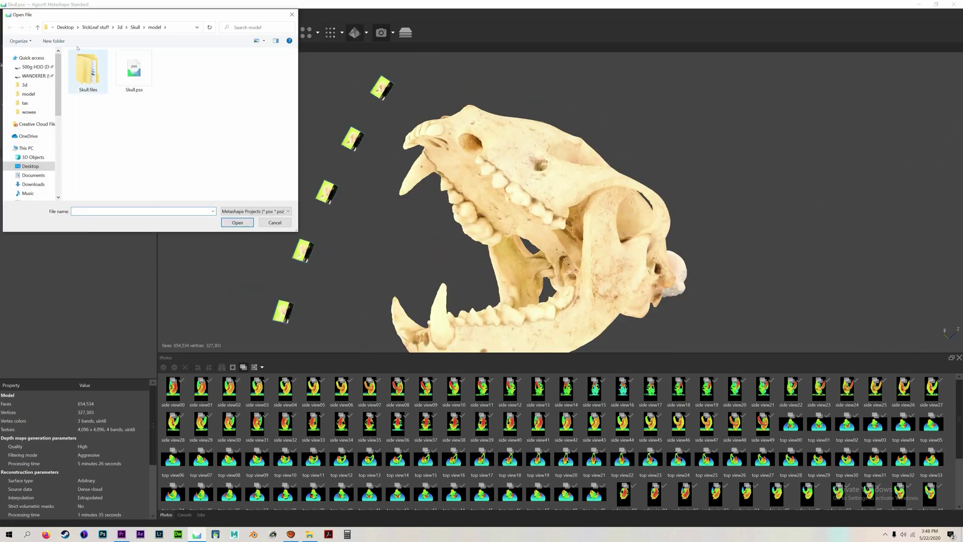
- Open the Models.psx project and inspect its merged chunk's textured figure from several sides and up close
left_click(37, 27)
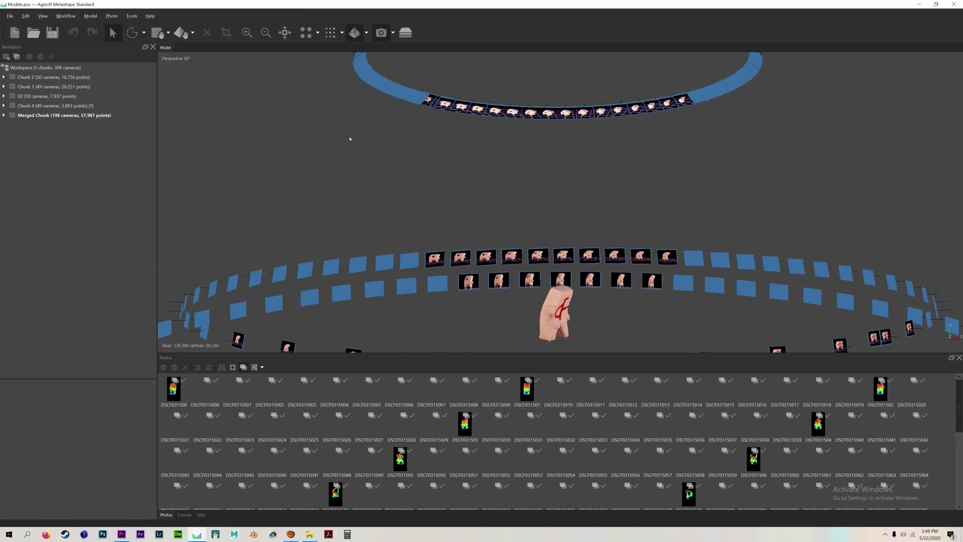
left_click_drag(350, 139, 359, 96)
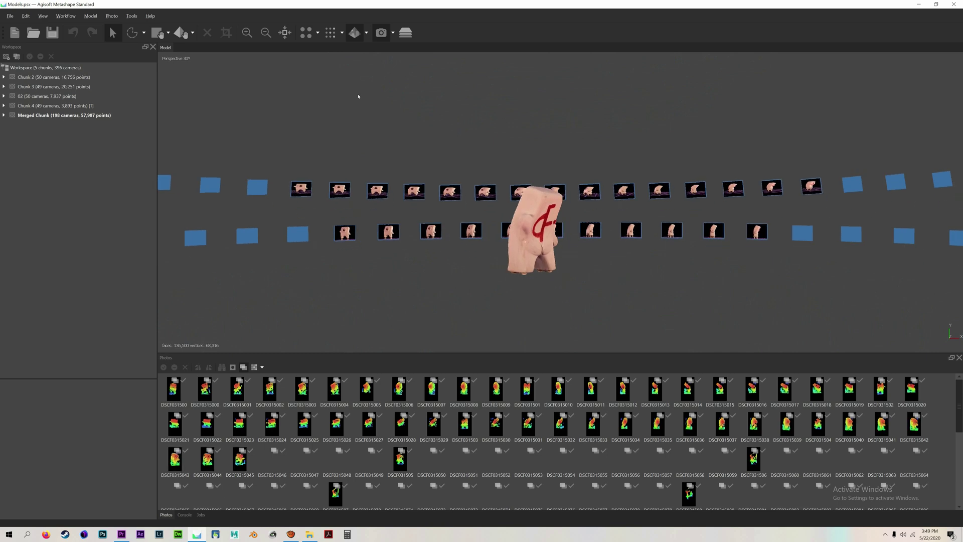
left_click(6, 15)
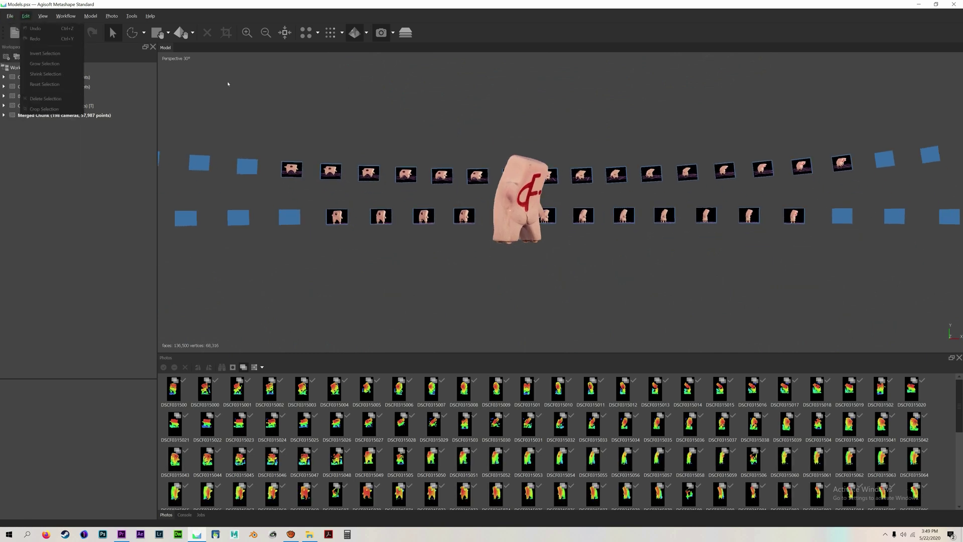
mouse_move(347, 134)
left_mouse_down()
mouse_move(389, 137)
mouse_move(326, 129)
mouse_move(388, 141)
mouse_move(430, 134)
mouse_move(407, 135)
mouse_move(401, 112)
mouse_move(350, 147)
mouse_move(360, 147)
left_mouse_up()
scroll(352, 146, "up", 10)
scroll(360, 146, "down", 10)
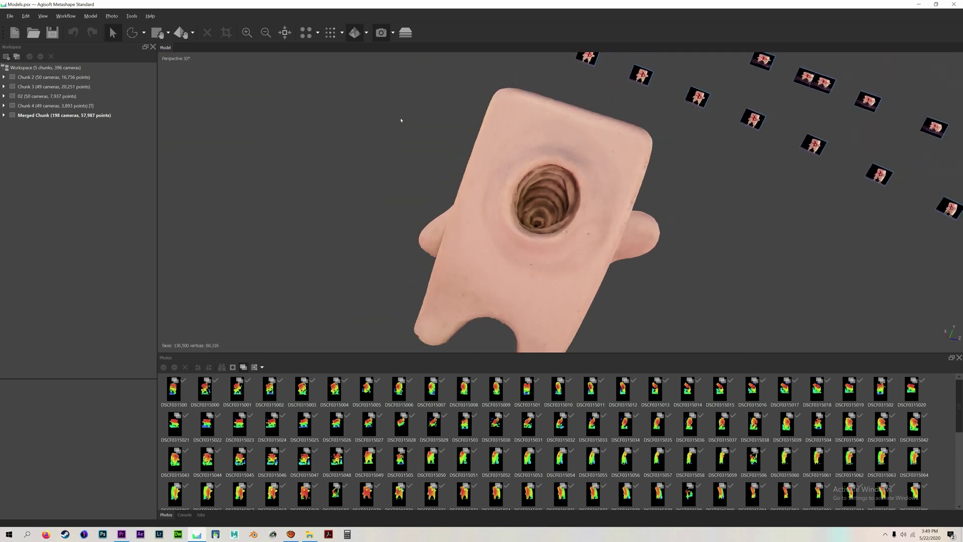
left_click_drag(397, 113, 356, 144)
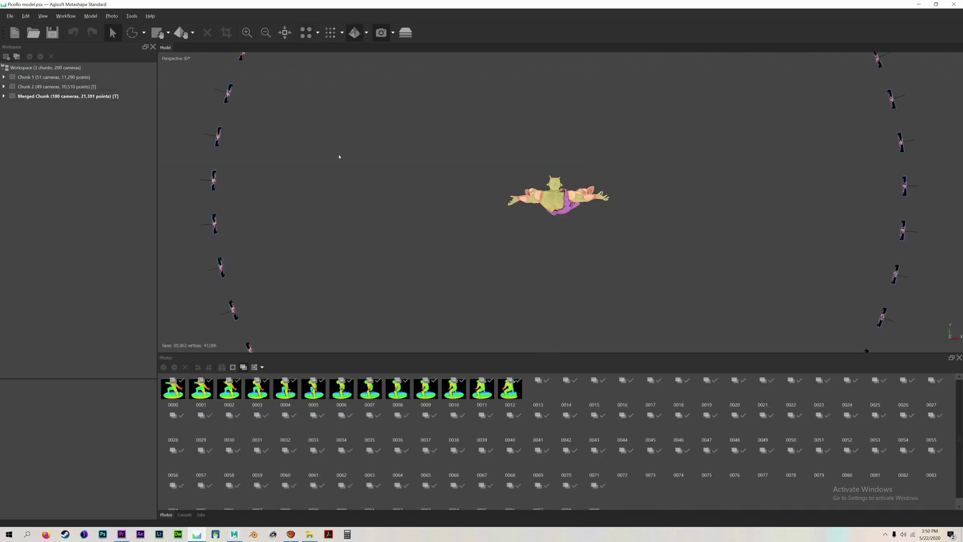
- Inspect the textured Picollo figure in its merged chunk from the front and up close
mouse_move(371, 136)
left_mouse_down()
mouse_move(367, 119)
mouse_move(382, 123)
mouse_move(374, 119)
mouse_move(387, 144)
mouse_move(367, 138)
mouse_move(366, 153)
left_mouse_up()
scroll(368, 146, "down", 6)
scroll(365, 195, "up", 1)
left_click_drag(365, 196, 430, 155)
scroll(343, 129, "up", 4)
scroll(343, 128, "up", 4)
scroll(246, 133, "up", 2)
scroll(468, 157, "up", 3)
scroll(473, 144, "down", 1)
scroll(430, 155, "up", 3)
left_click_drag(496, 152, 343, 143)
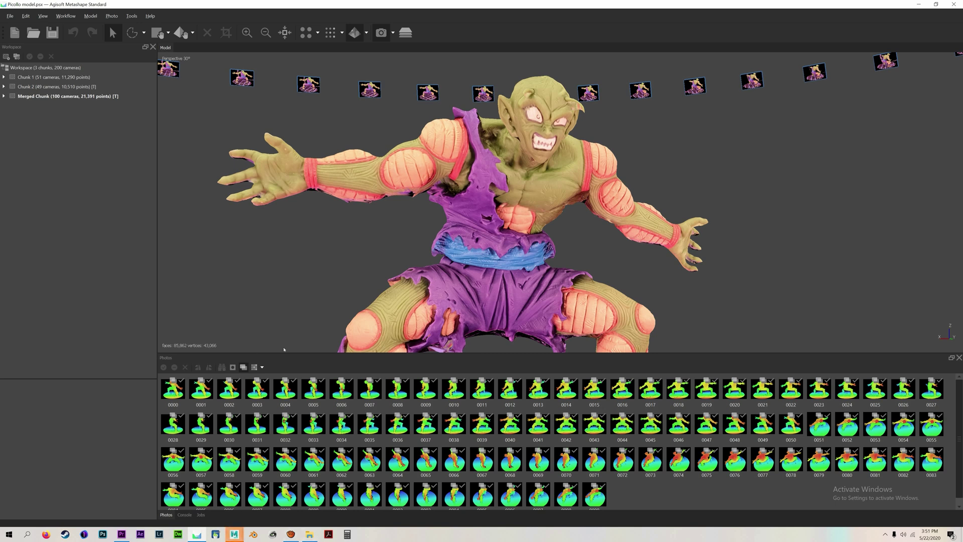
- View the textured Picollo figure from its opposite side
mouse_move(308, 146)
left_mouse_down()
mouse_move(380, 132)
mouse_move(319, 158)
left_mouse_up()
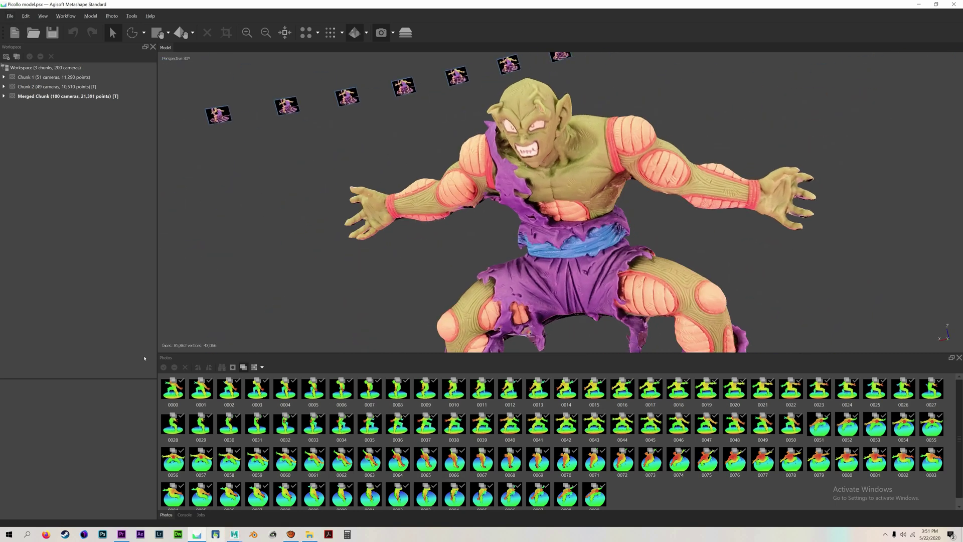
- Switch to Maya, select the original raccoon skull mesh and examine its dense wireframe up close and as a whole
right_click(215, 535)
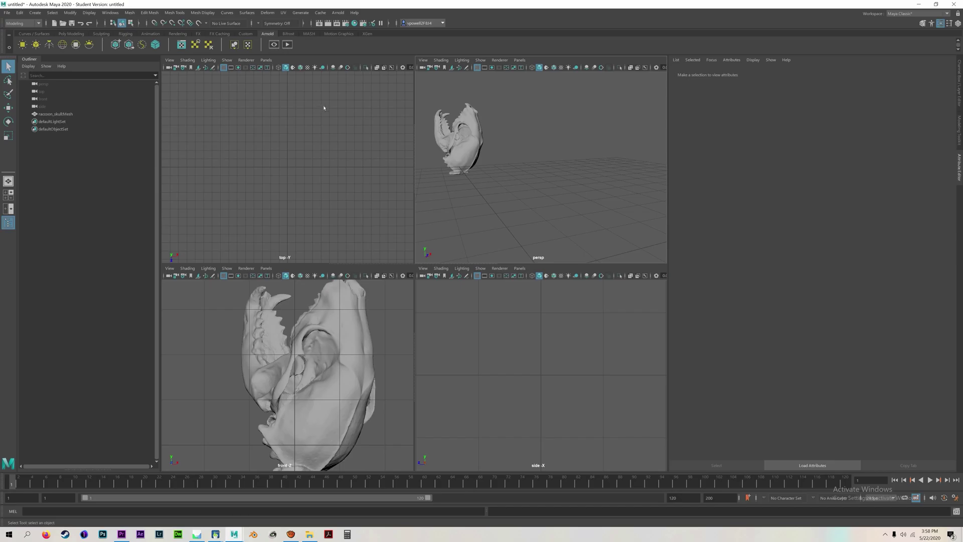
middle_click_drag(318, 97, 380, 135, "alt")
scroll(351, 130, "up", 5)
scroll(349, 129, "up", 1)
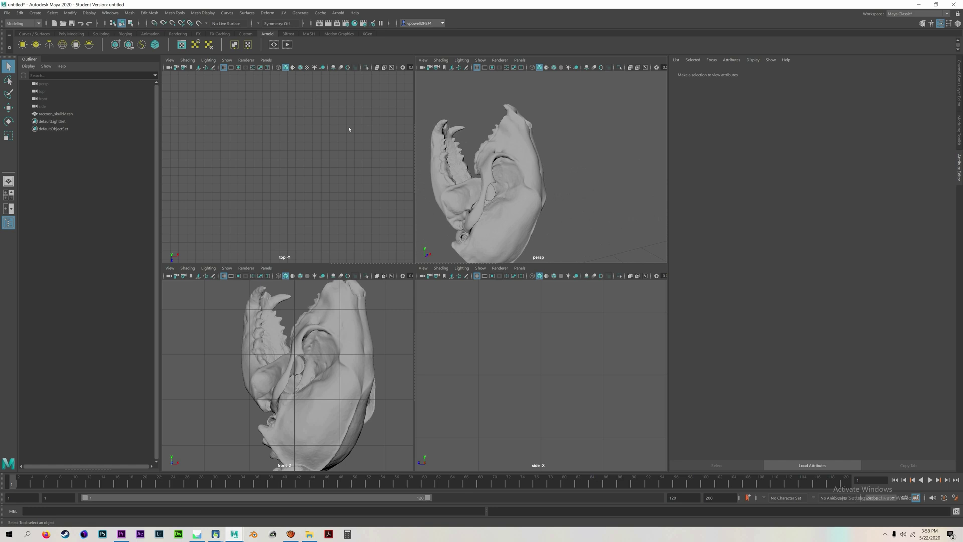
left_click(348, 129)
scroll(347, 130, "up", 6)
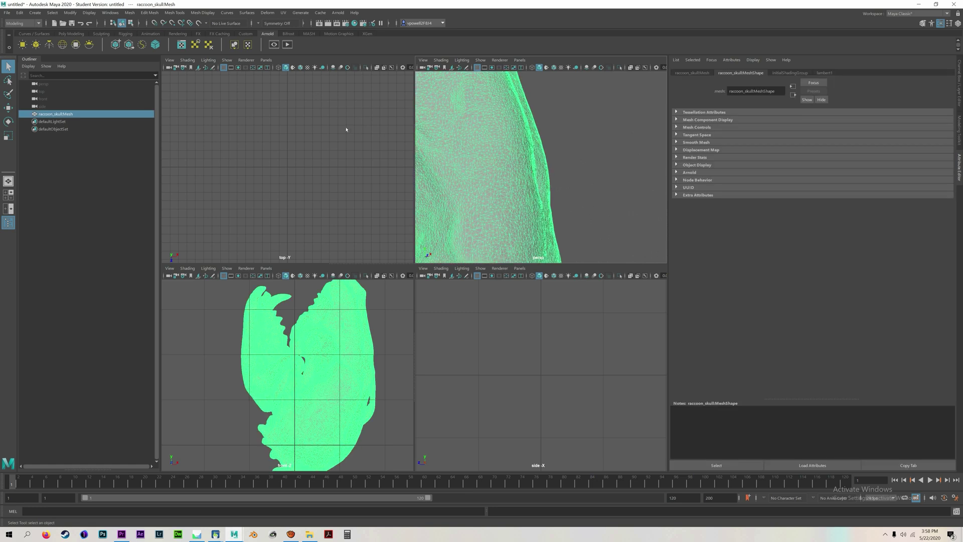
scroll(346, 130, "down", 5)
middle_click_drag(311, 126, 393, 133, "alt")
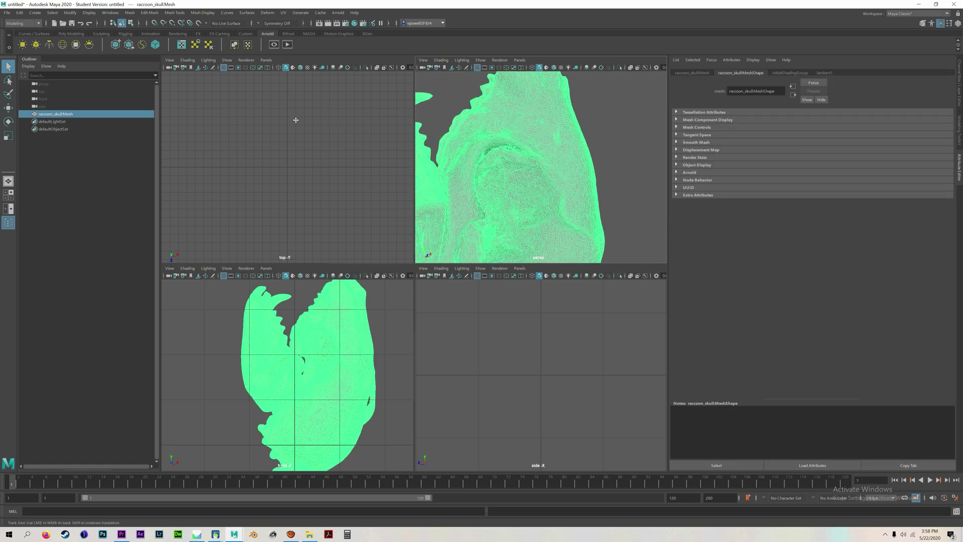
middle_click_drag(296, 120, 367, 132, "alt")
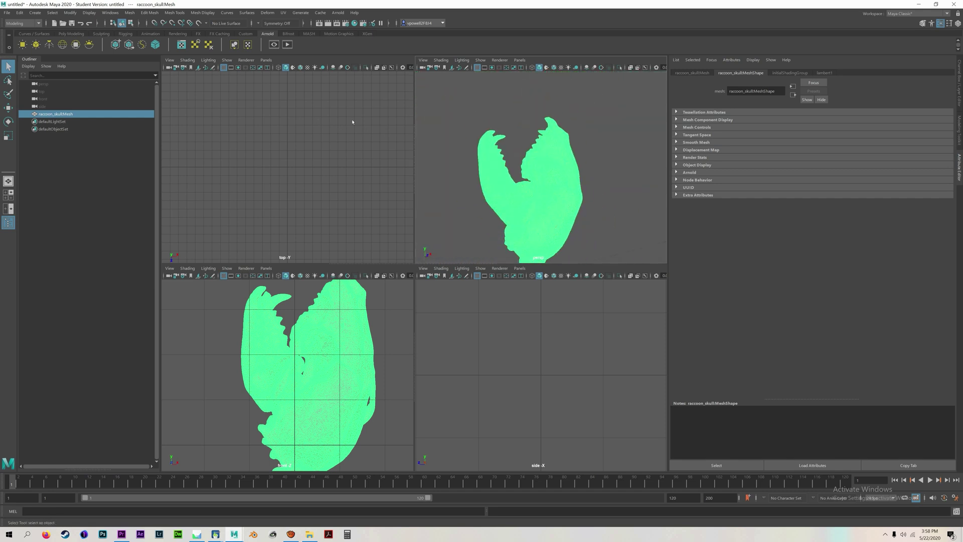
- Import the remeshed raccoon skull into the Maya scene
left_click(6, 9)
left_click(23, 100)
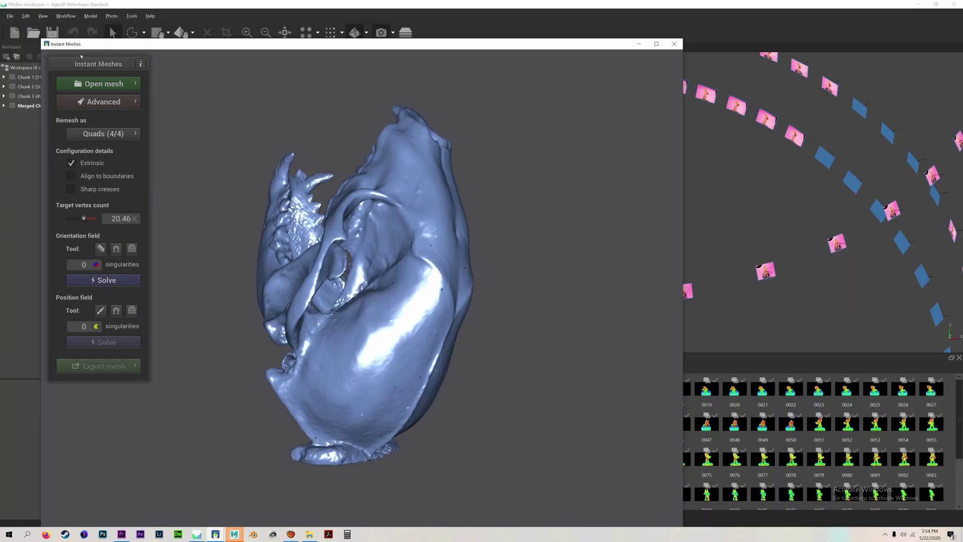
- In Instant Meshes, set the raccoon skull's target vertex count to 10.28K and solve its orientation and position fields
left_click_drag(251, 246, 139, 156)
left_click_drag(83, 218, 81, 218)
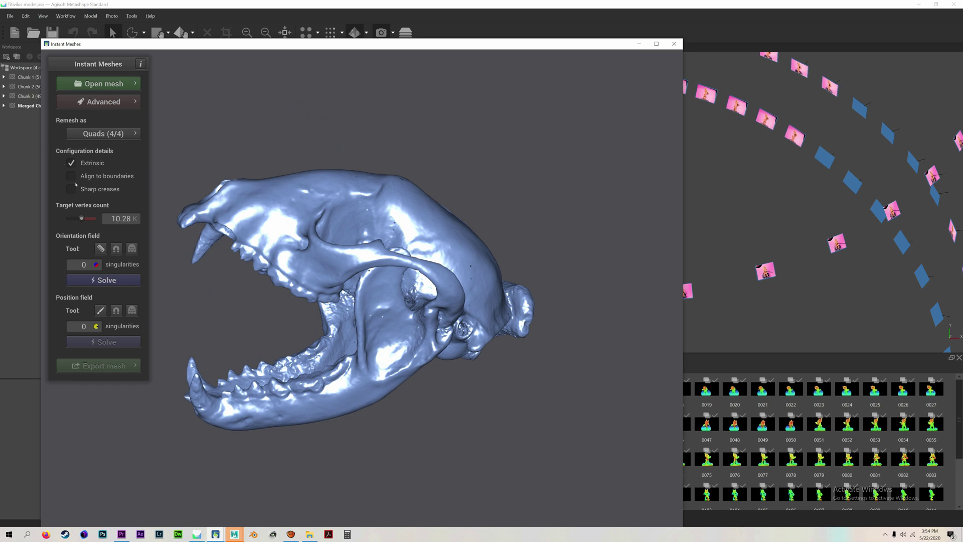
left_click(103, 280)
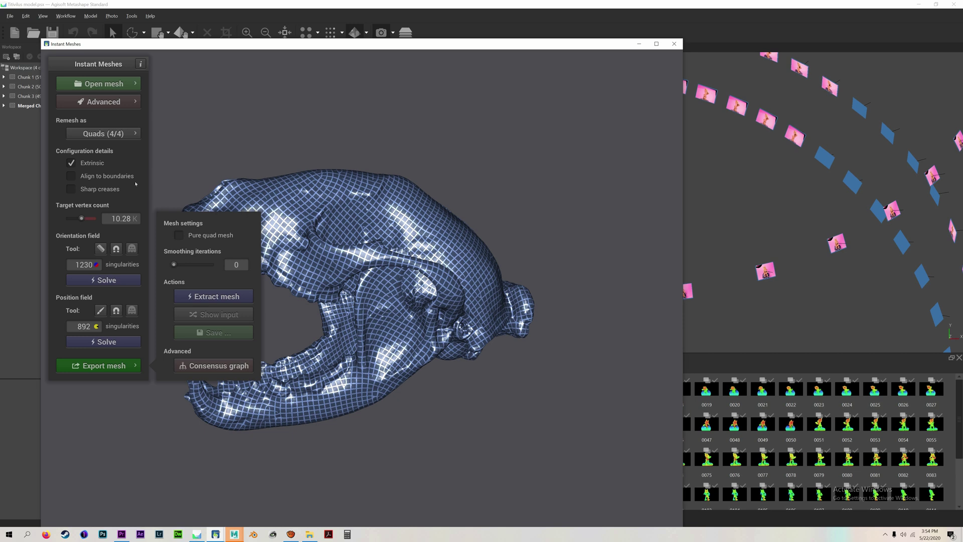
- Enable Sharp creases, accept reloading the mesh, and solve the skull's orientation and position fields again
left_click(71, 189)
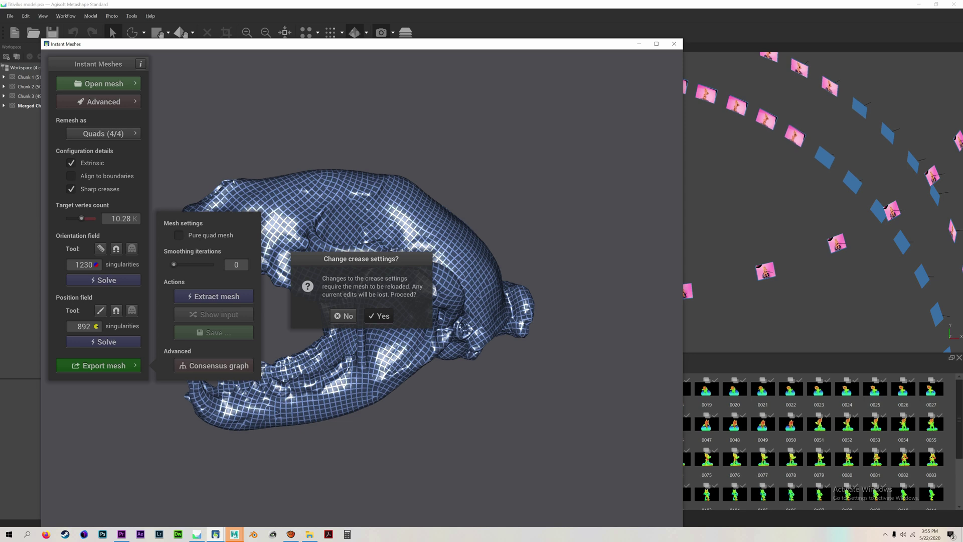
key("Return")
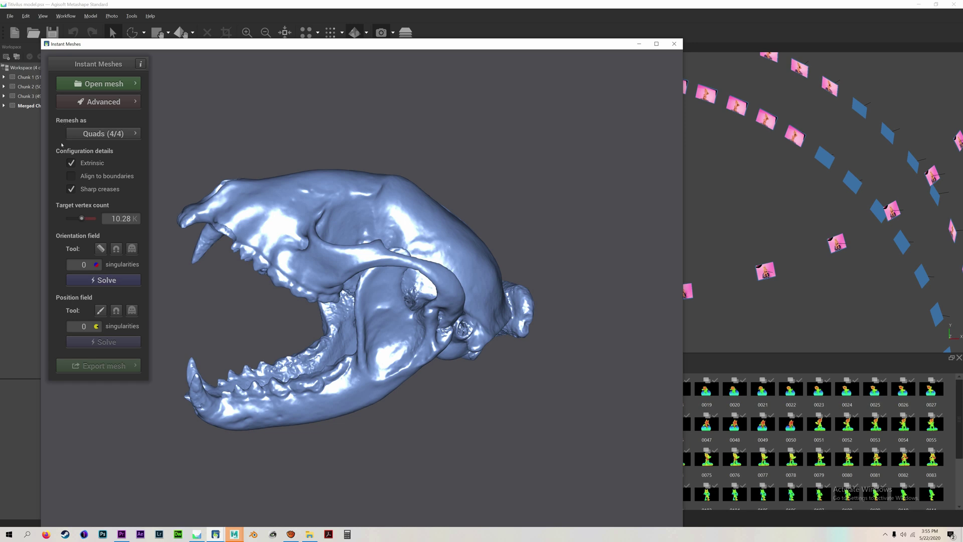
left_click(104, 280)
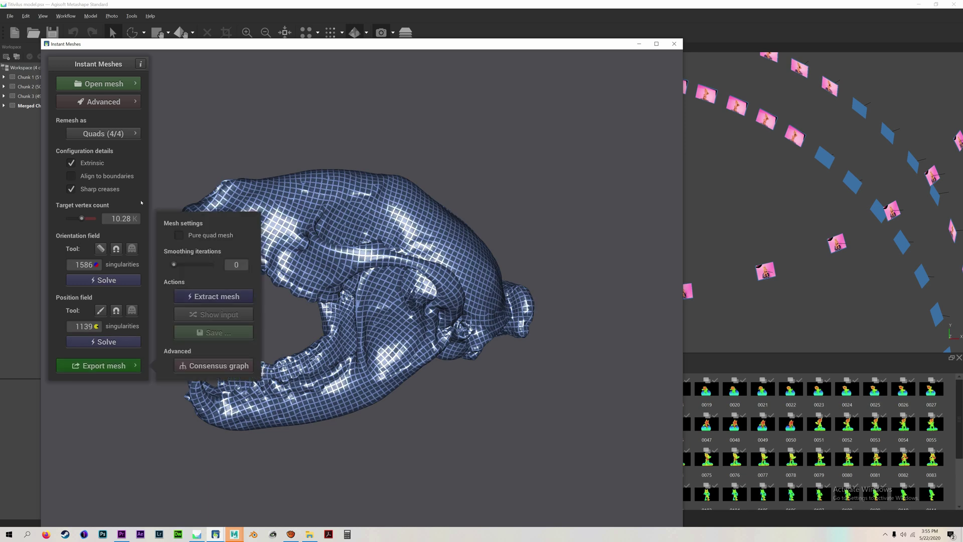
- Extract the skull as a pure quad mesh and inspect it from several sides
left_click(178, 235)
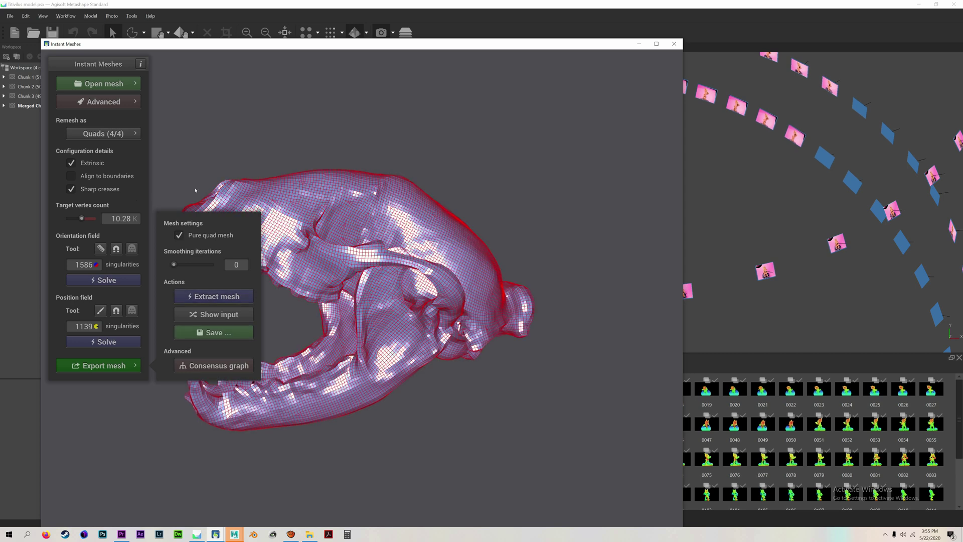
mouse_move(196, 189)
left_mouse_down()
mouse_move(237, 183)
mouse_move(223, 252)
mouse_move(535, 264)
mouse_move(209, 158)
mouse_move(244, 203)
mouse_move(291, 216)
mouse_move(246, 211)
left_mouse_up()
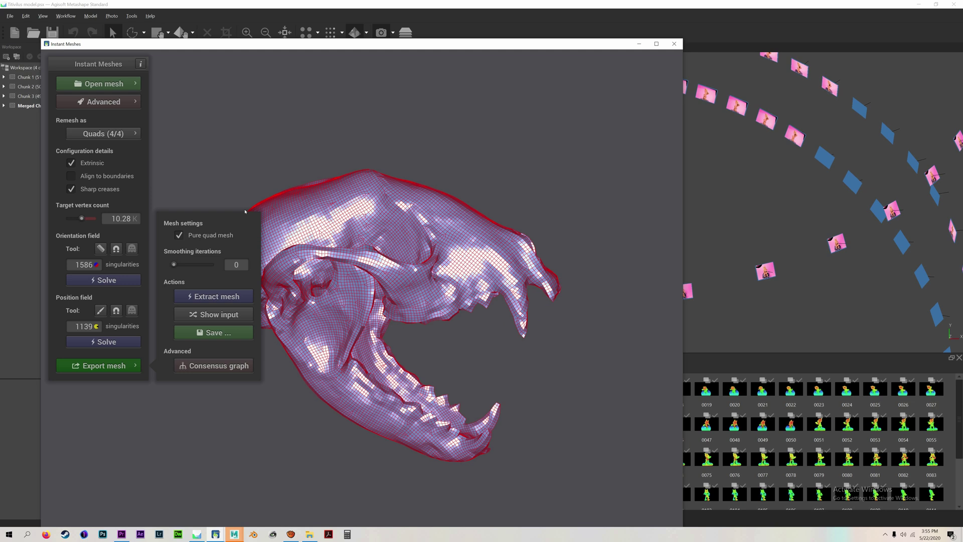
left_click_drag(317, 186, 284, 191)
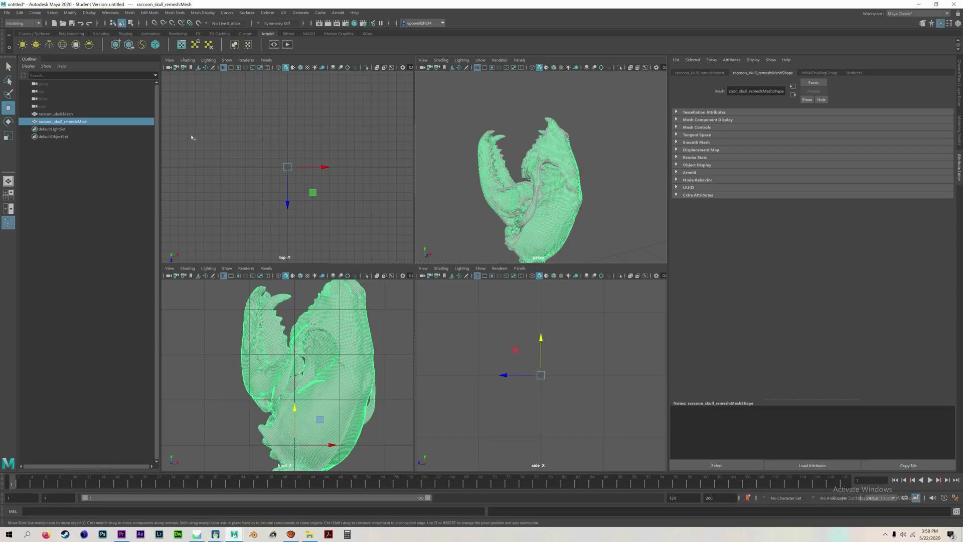
- In Maya, move the remeshed skull along the Z axis, clear of the original, and view both
middle_click_drag(316, 166, 316, 139)
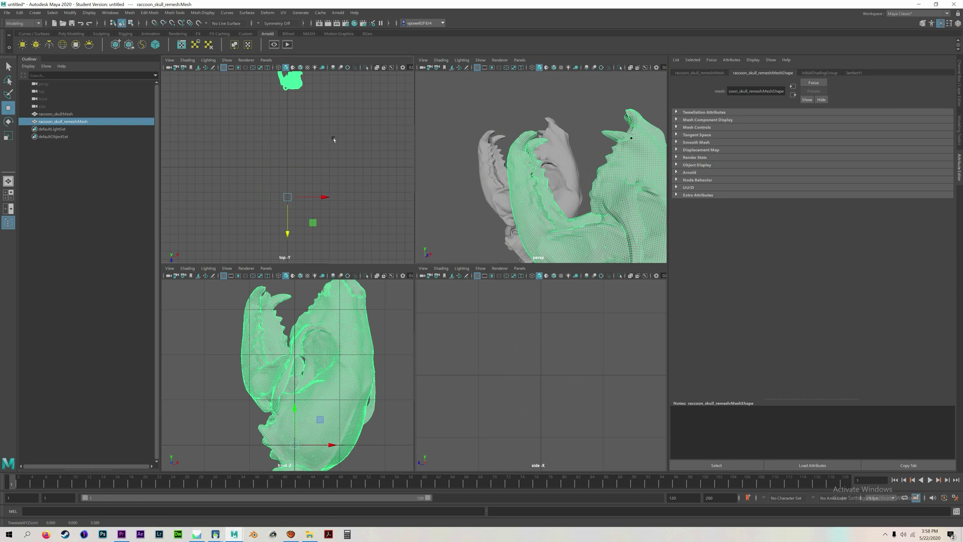
left_click_drag(318, 138, 354, 150, "alt")
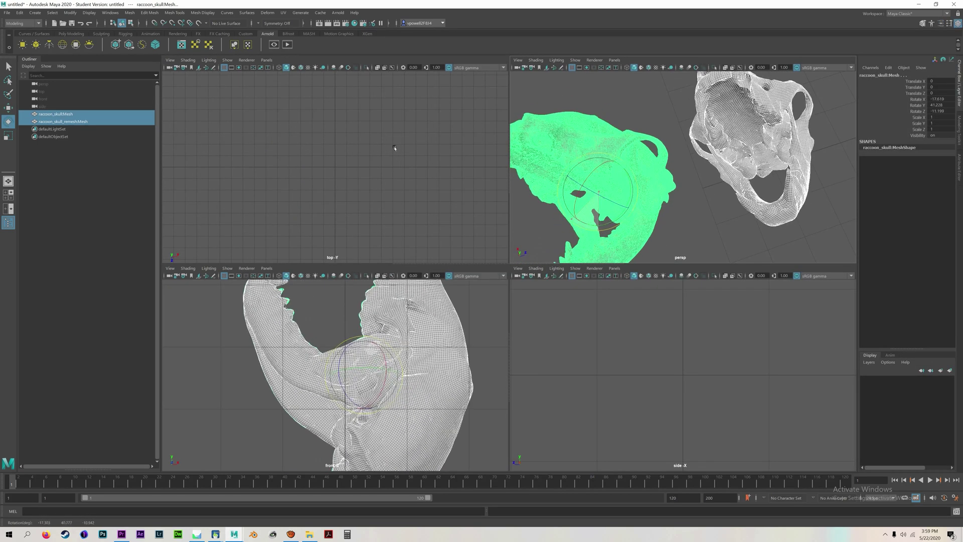
- Rotate the original and remeshed skulls together and compare their meshes in the enlarged perspective view
middle_click_drag(393, 149, 496, 113)
left_click_drag(496, 113, 490, 90, "alt")
key("space")
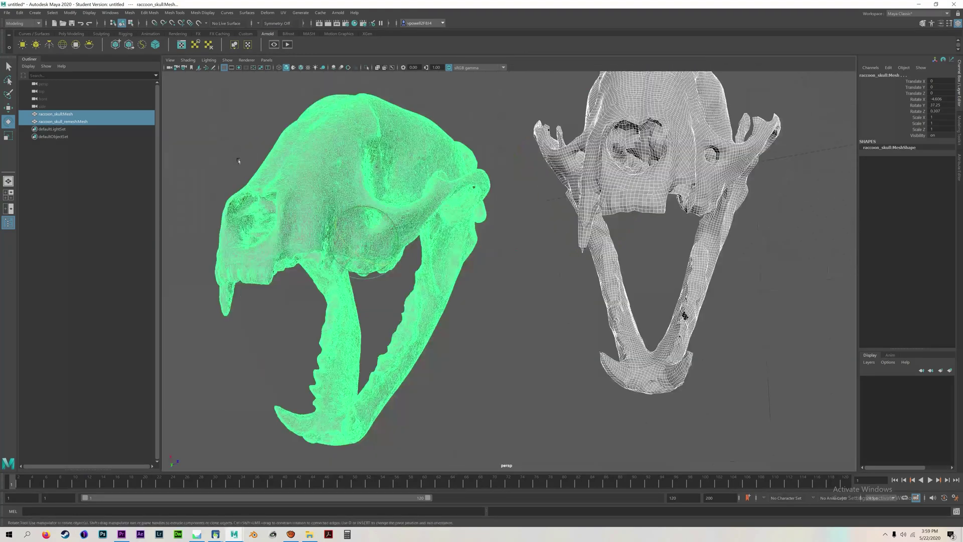
left_click_drag(239, 161, 261, 153, "alt")
left_click(271, 131)
left_click_drag(371, 150, 408, 150, "alt")
- Switch to Instant Meshes and extract the 20.46K skull as a pure quad mesh with 1 smoothing iteration
left_click(215, 534)
left_click(255, 502)
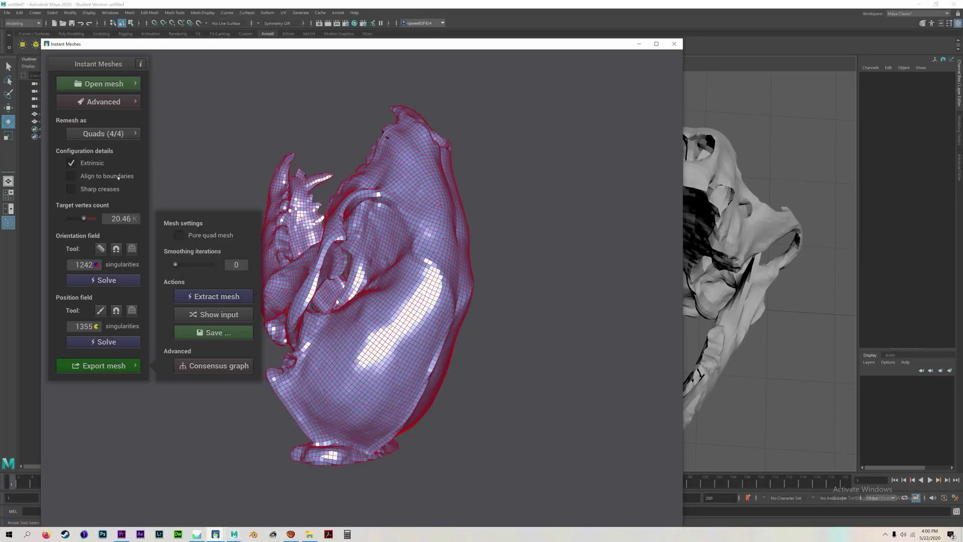
left_click(179, 235)
left_click(213, 295)
left_click_drag(250, 156, 266, 263)
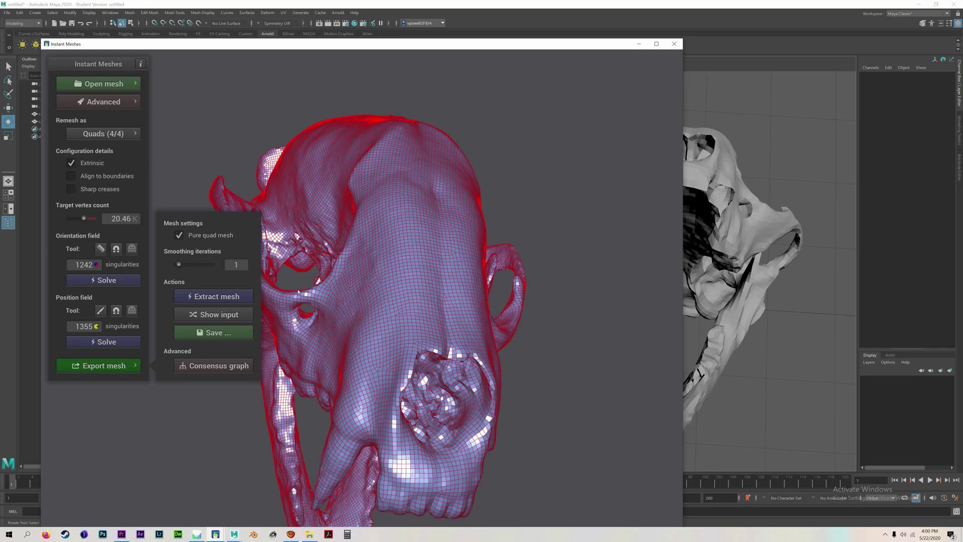
- Extract the skull mesh again with 0 and with 2 smoothing iterations, and compare the wireframes from several sides
left_click_drag(299, 292, 244, 231)
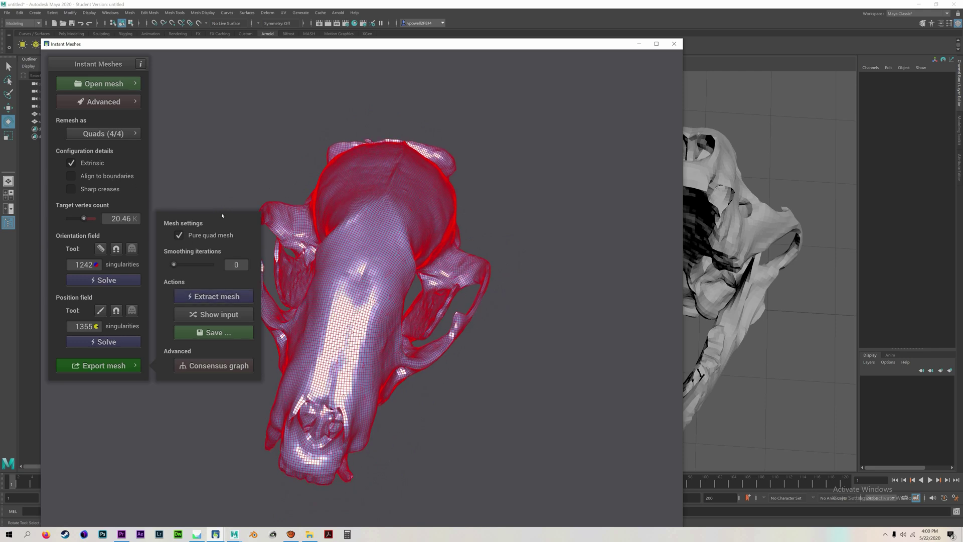
left_click(213, 296)
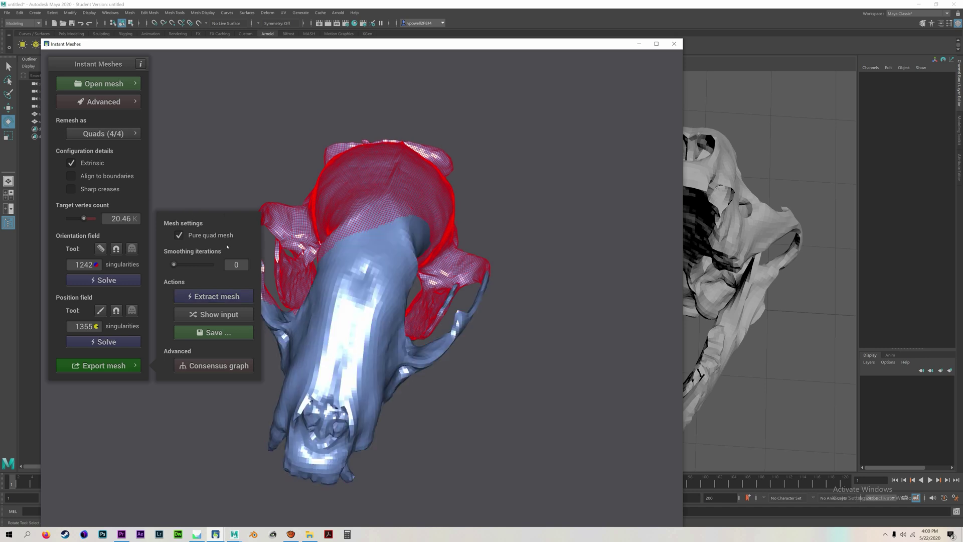
mouse_move(286, 241)
left_mouse_down()
mouse_move(305, 208)
mouse_move(296, 206)
left_mouse_up()
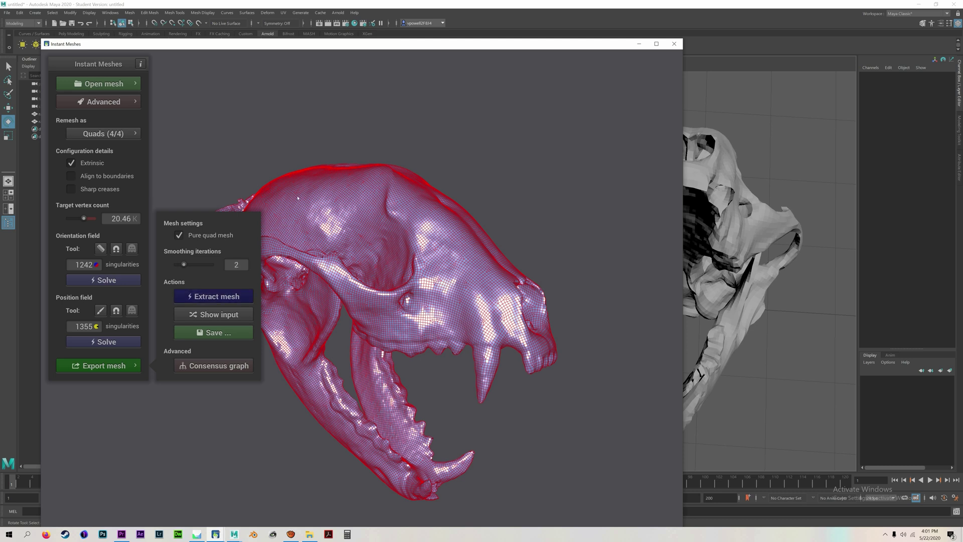
left_click_drag(311, 195, 266, 204)
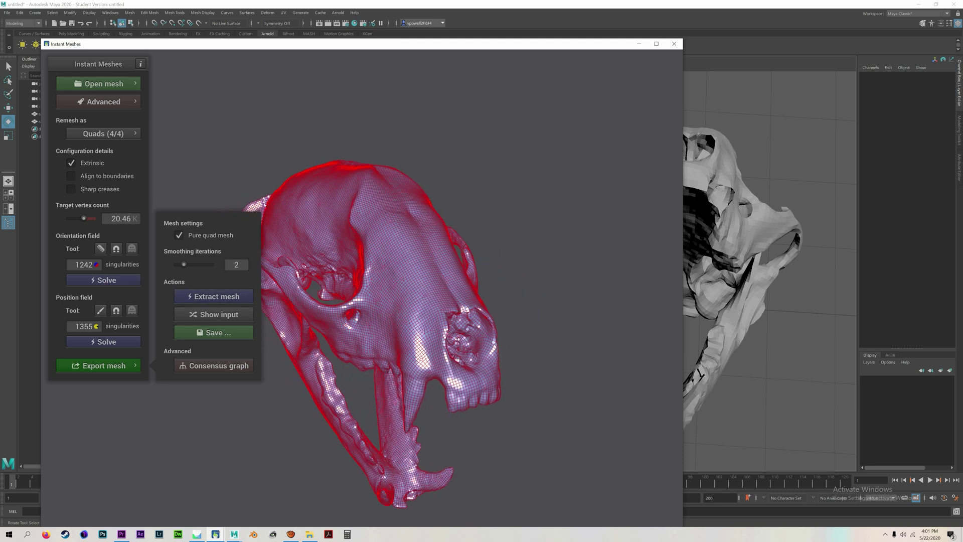
scroll(265, 208, "up", 5)
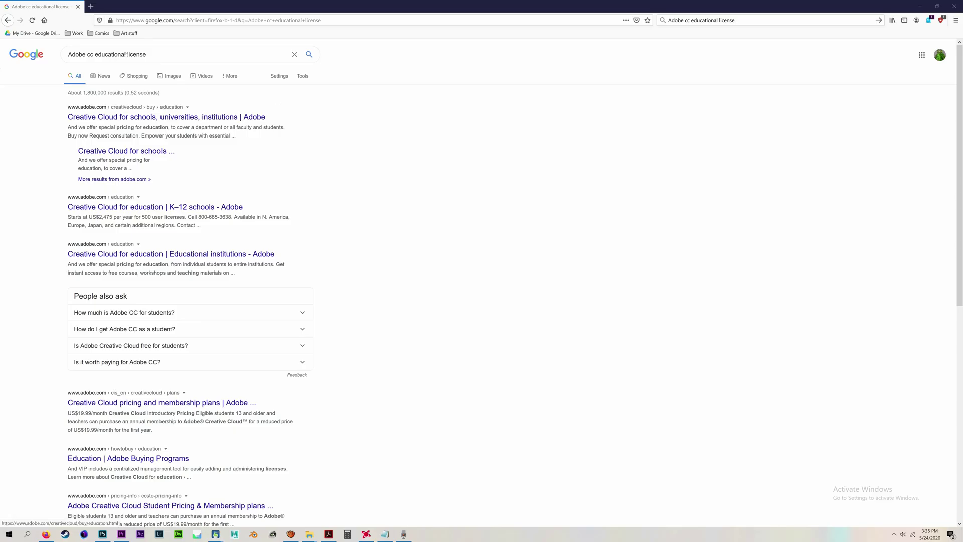
- In Firefox, open Adobe's Creative Cloud for schools, universities, institutions page from the search results and look through its offers
left_click_drag(151, 54, 42, 40)
left_click(19, 91)
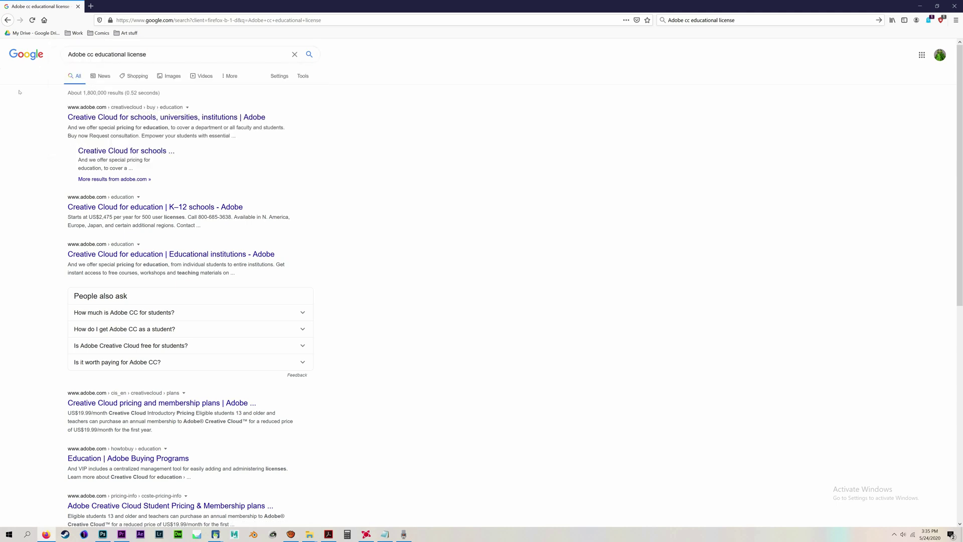
left_click(80, 118)
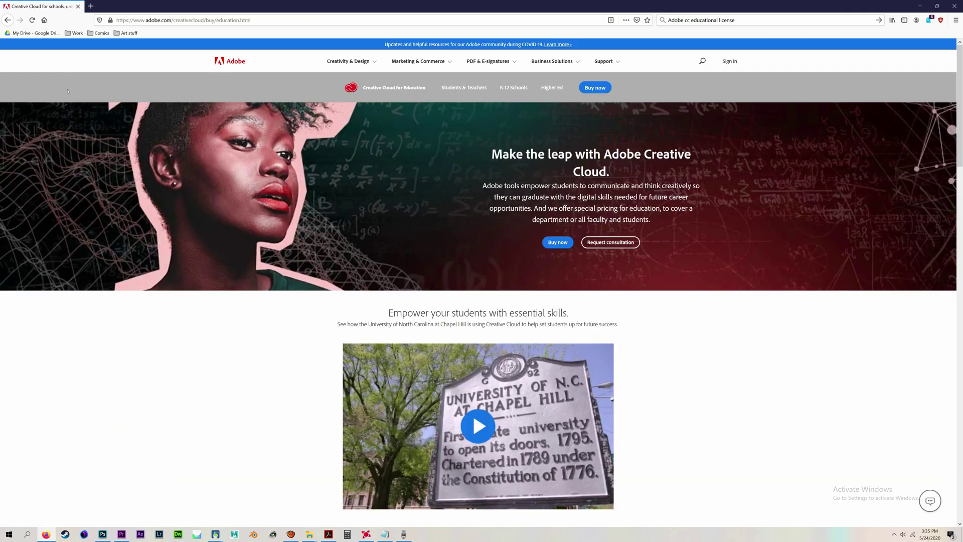
scroll(637, 90, "down", 3)
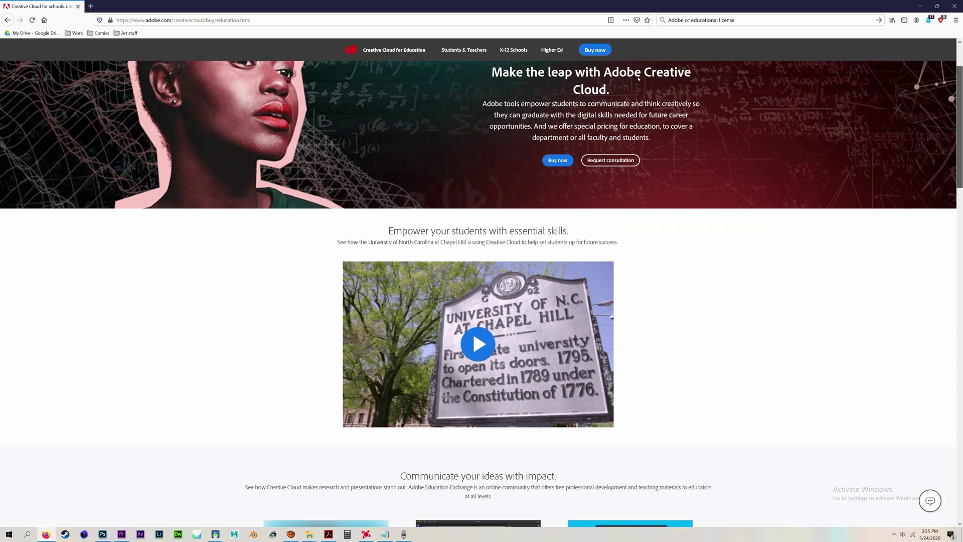
scroll(638, 90, "down", 9)
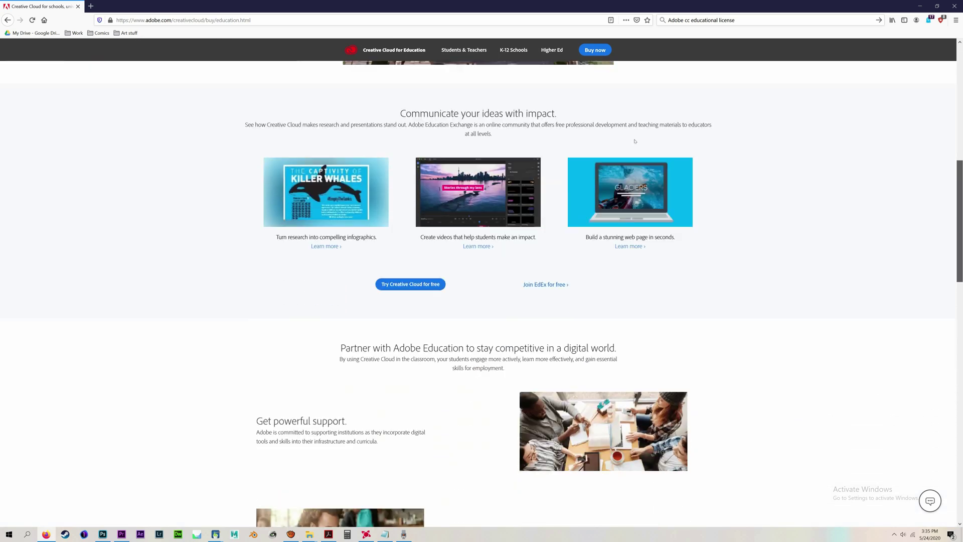
scroll(640, 167, "down", 6)
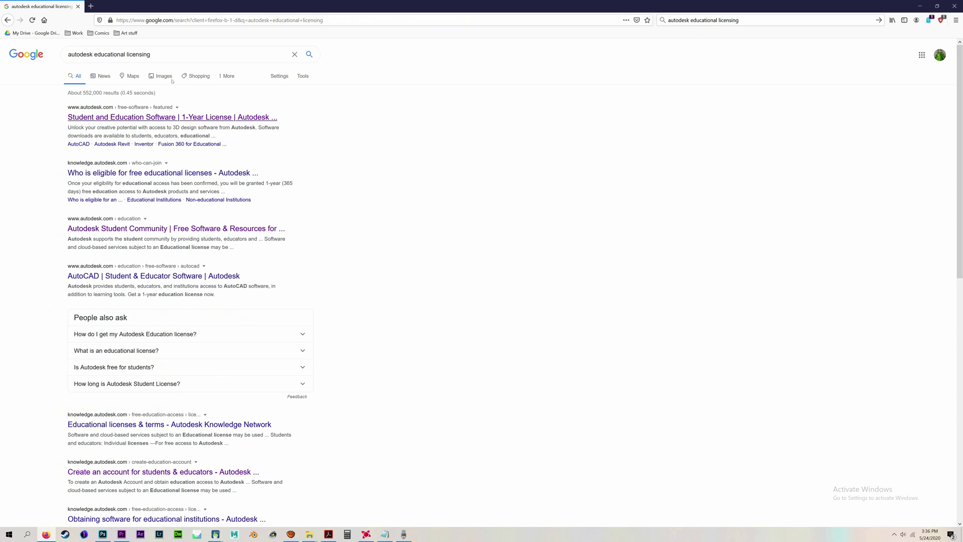
- Open Autodesk's Student and Education Software page, look through its free products and go back to the search results
left_click(271, 118)
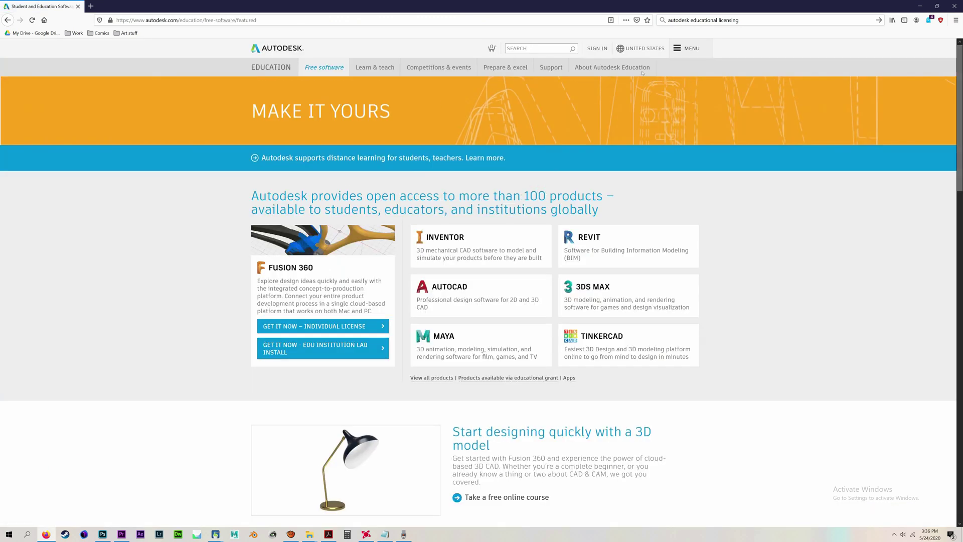
scroll(643, 50, "down", 3)
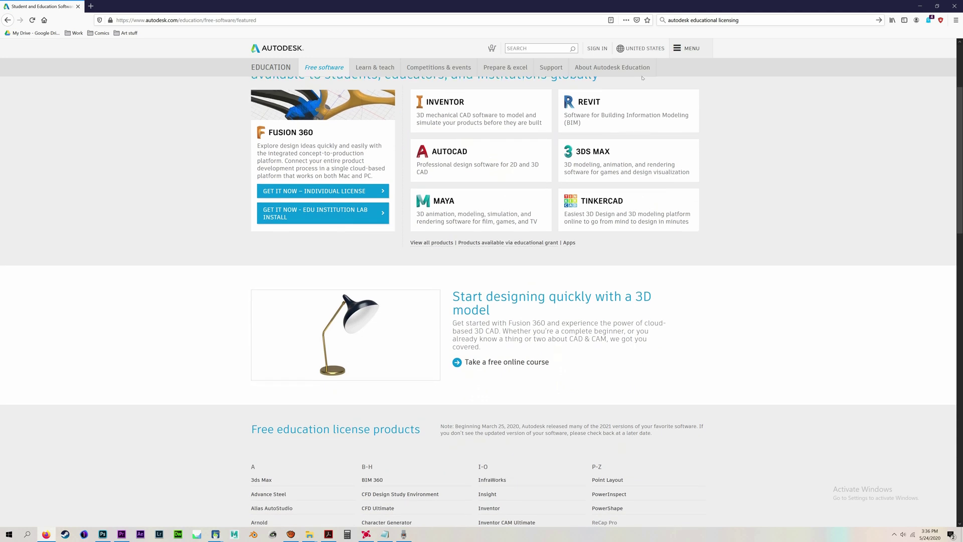
scroll(643, 71, "up", 3)
left_click(7, 20)
left_click(7, 20)
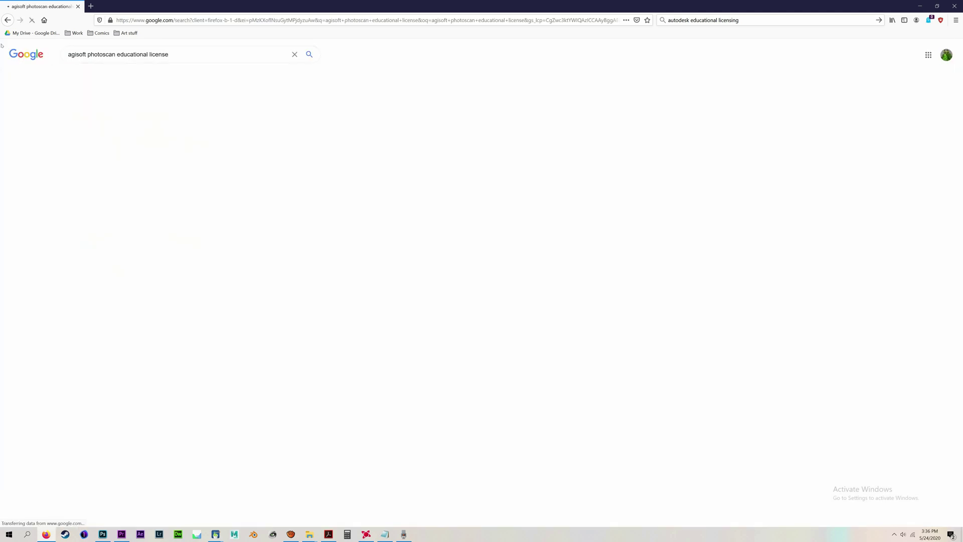
- View Agisoft Metashape's educational license page from the search results and return to the results
left_click(120, 118)
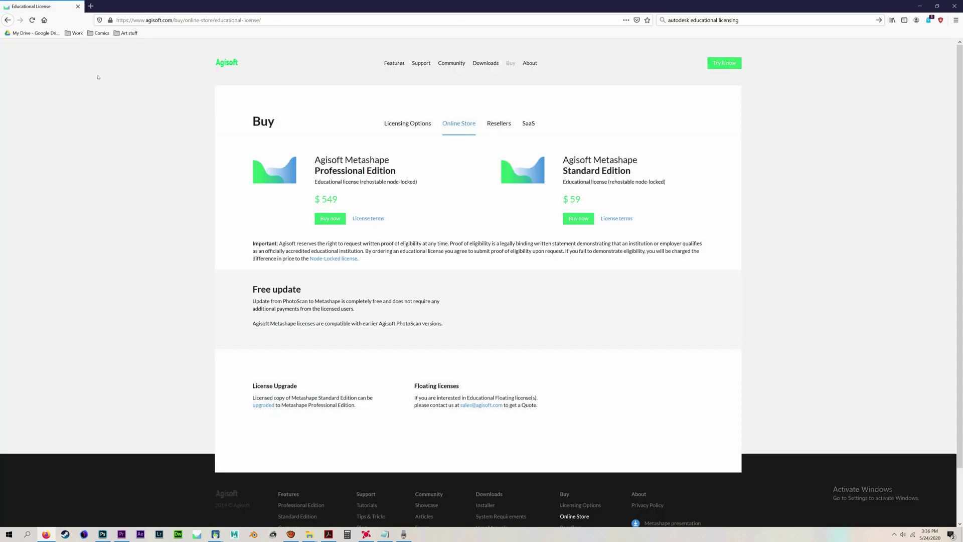
left_click(8, 20)
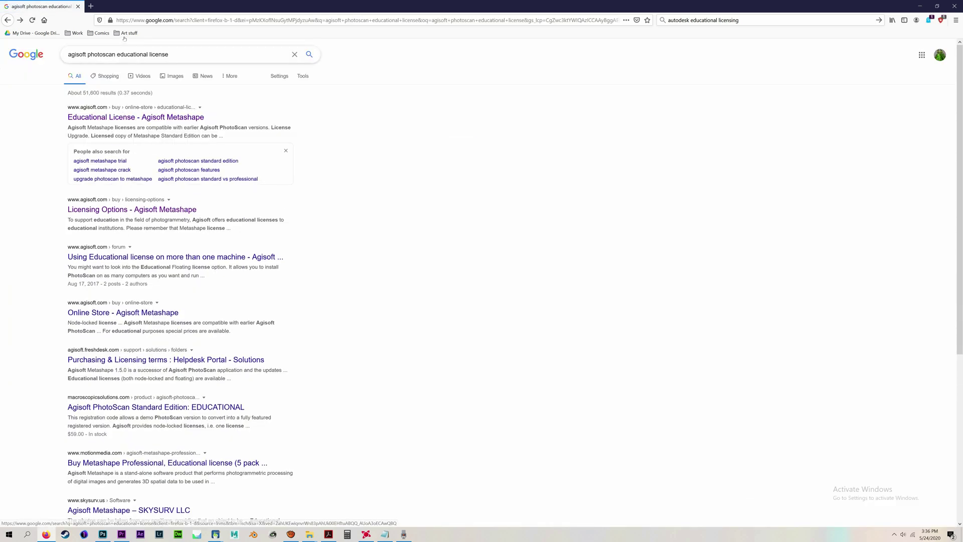
- Reopen Agisoft Metashape's Educational License page from the search results and look at its Professional and Standard Edition offers
left_click_drag(169, 54, 51, 48)
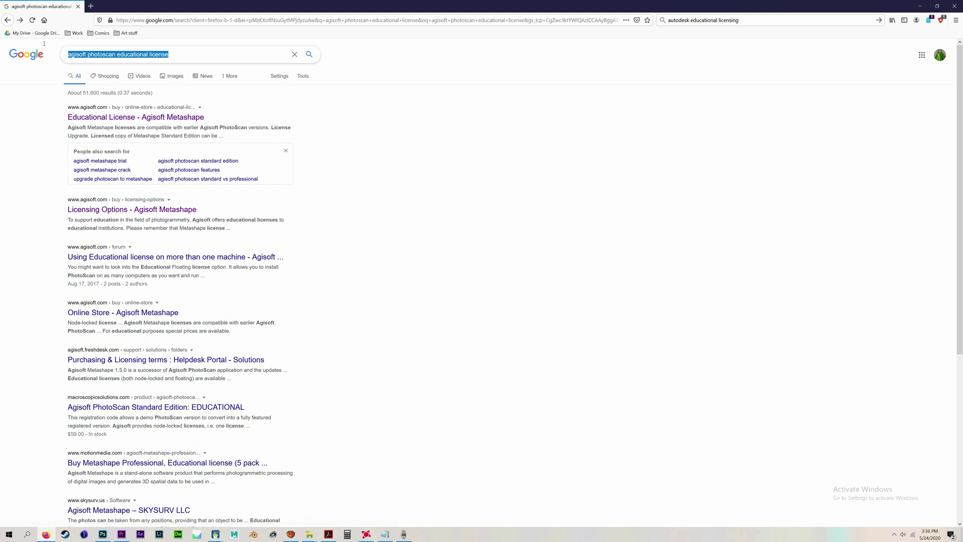
left_click(21, 85)
left_click(96, 117)
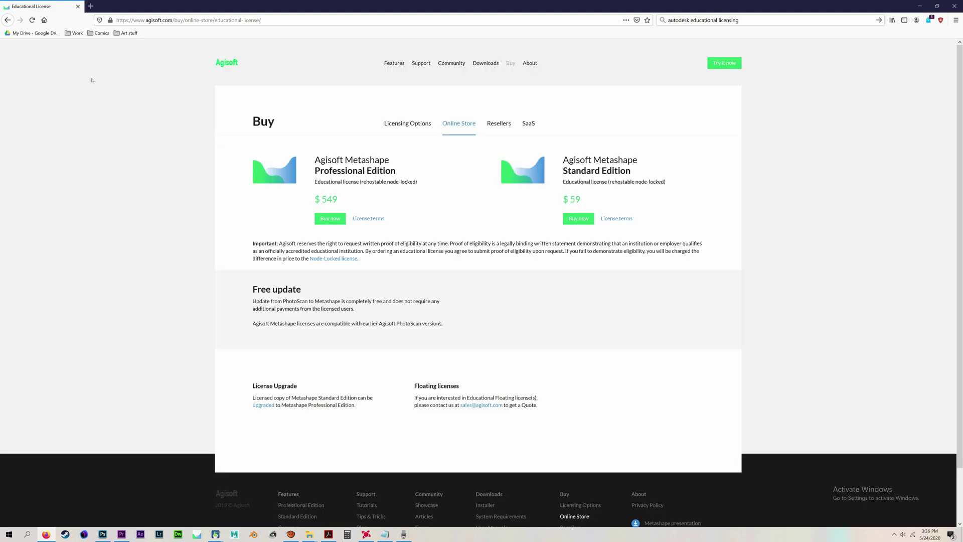
scroll(641, 80, "down", 1)
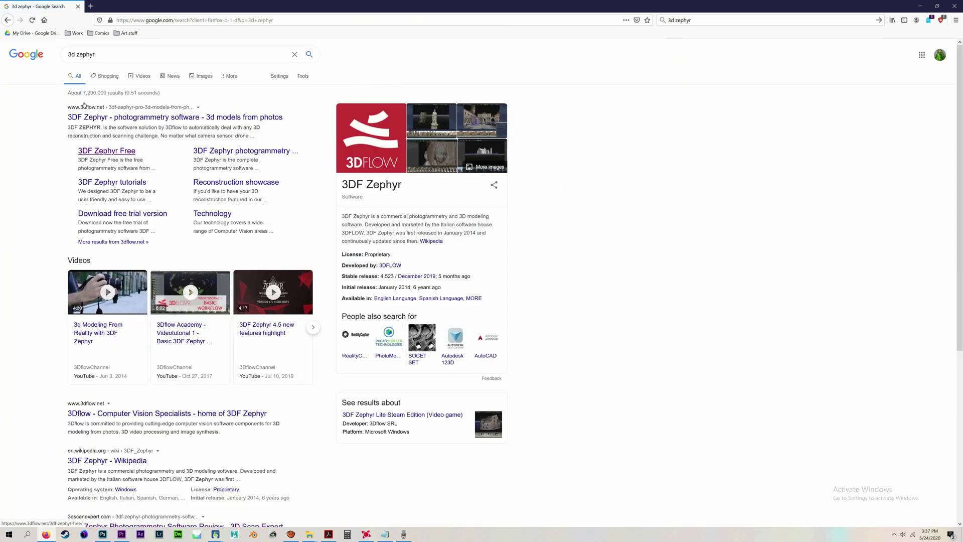
- Open the 3DF Zephyr Free page from the search results, read through it and highlight "only up to 50 images" in the limitations section
left_click(106, 151)
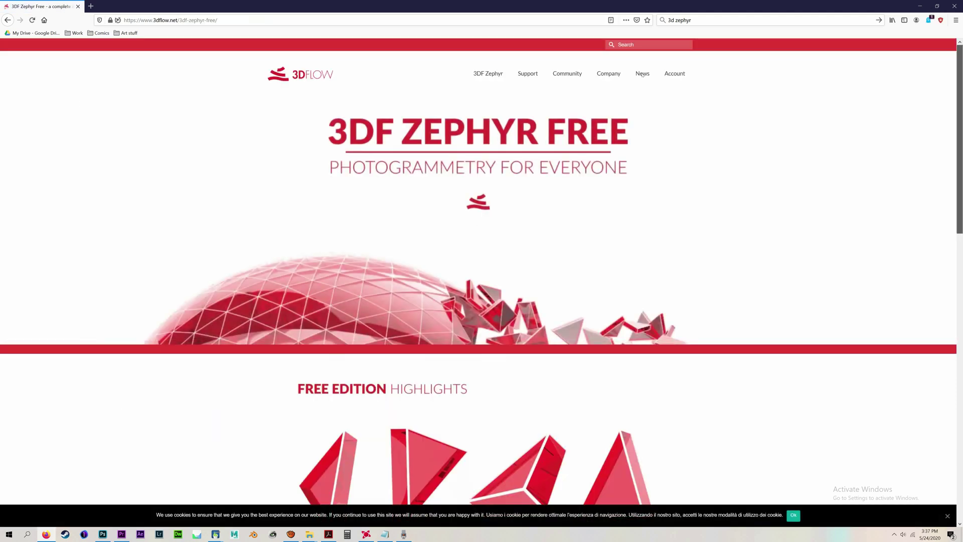
scroll(643, 74, "down", 8)
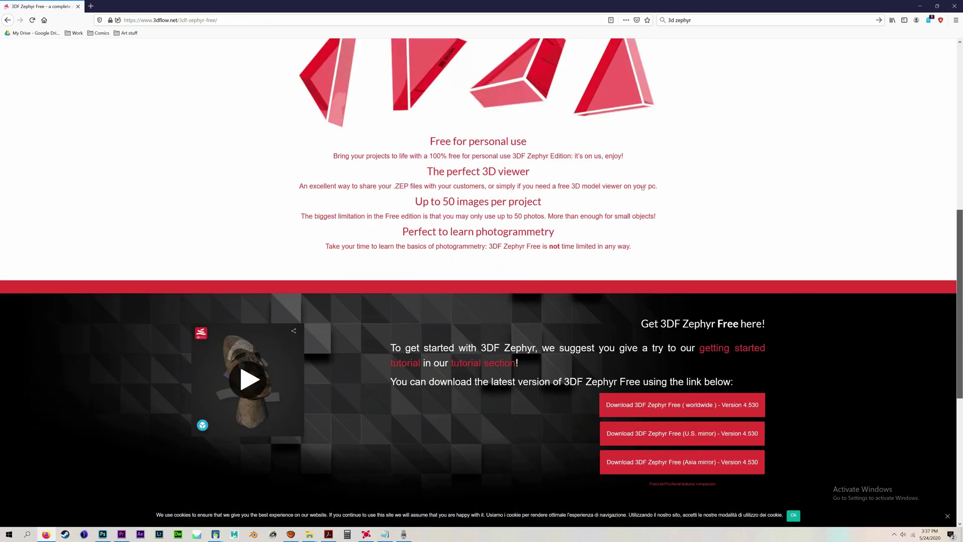
scroll(643, 188, "down", 6)
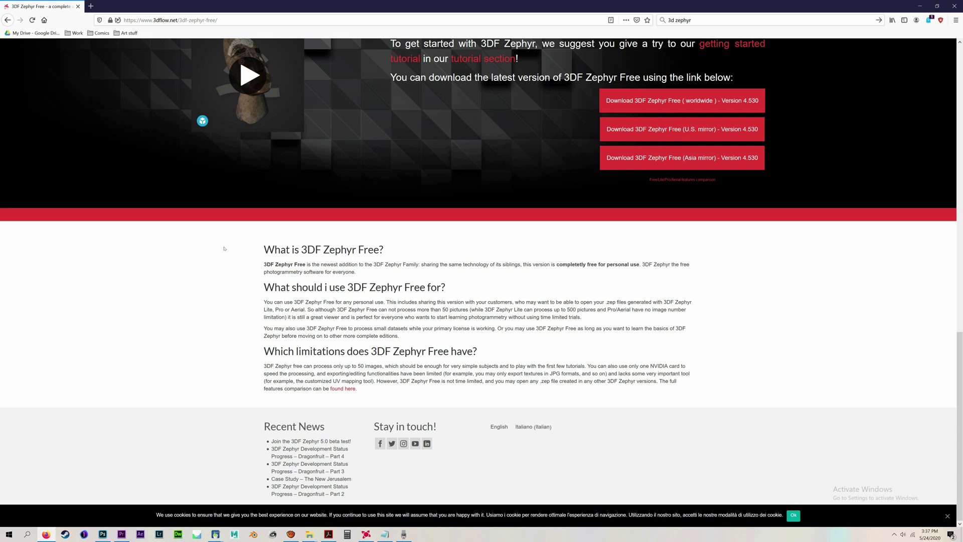
left_click_drag(334, 365, 382, 365)
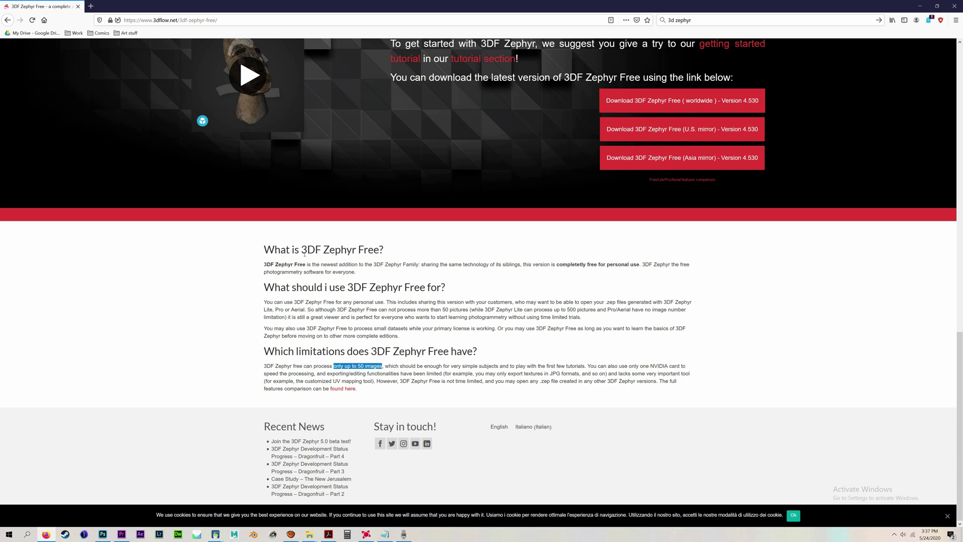